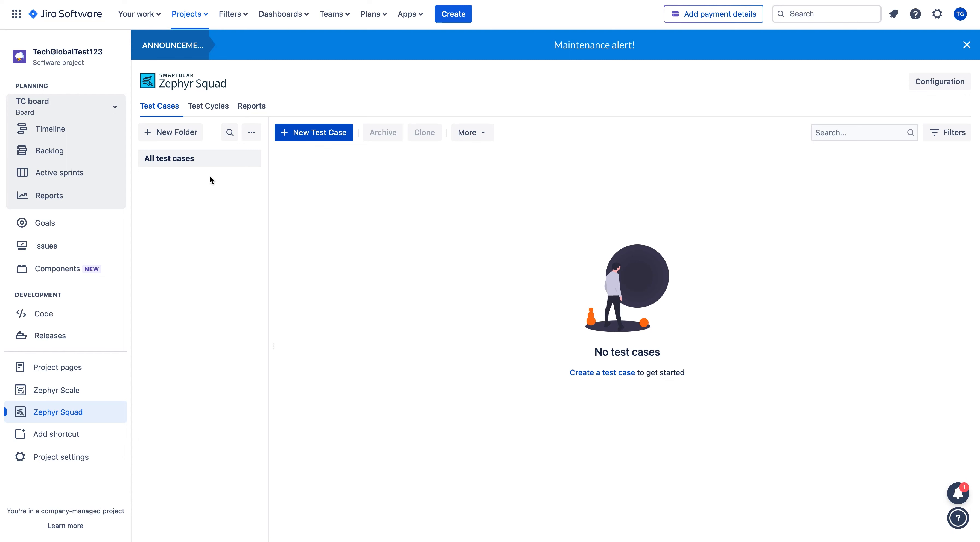
- Create a test case folder named "ToDo Modal Function"
{"action": "left_click", "coordinate": [179, 133]}
{"action": "left_click", "coordinate": [179, 177]}
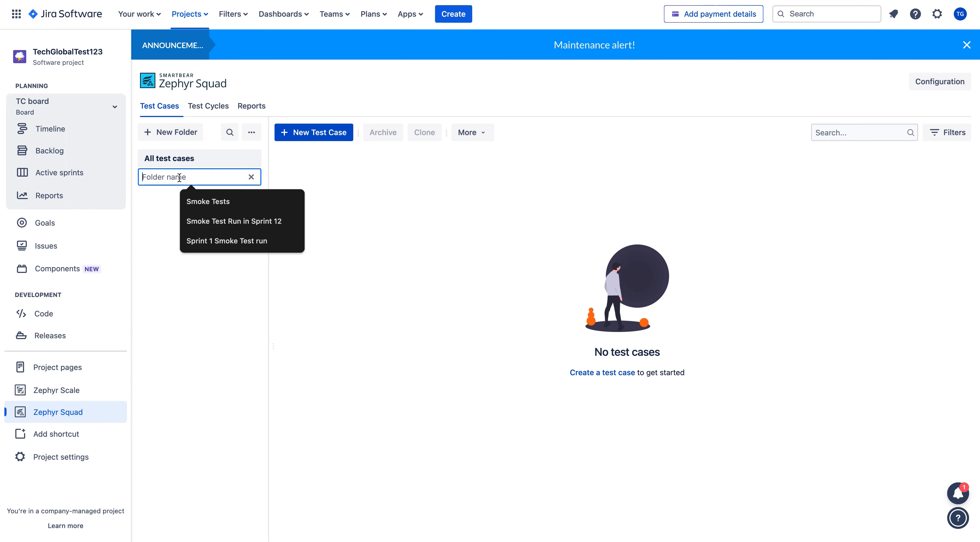
{"action": "type", "text": "To"}
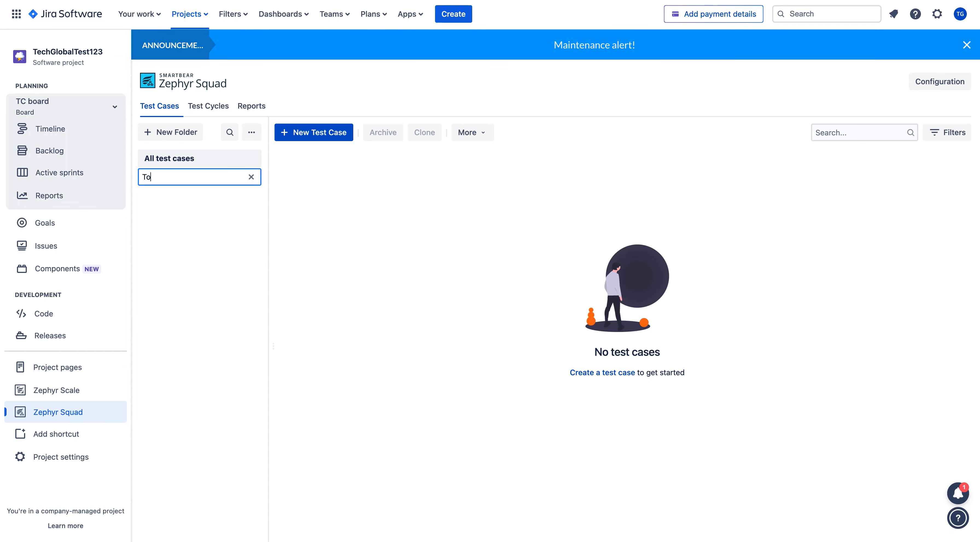
{"action": "type", "text": "Do Modal Function"}
{"action": "key", "text": "Return"}
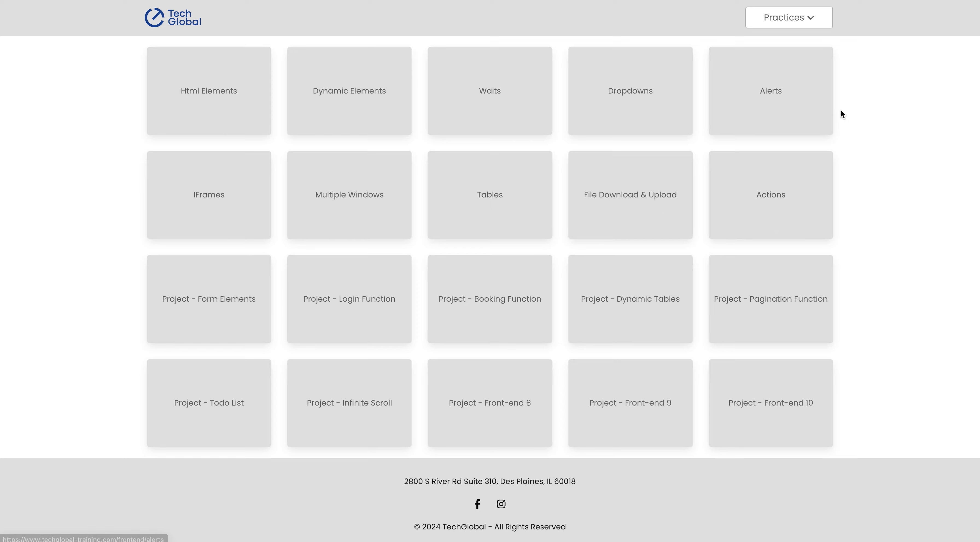
- Switch to the TechGlobal training site and open the Todo List project from the Frontend Testing practices
{"action": "left_click", "coordinate": [825, 18]}
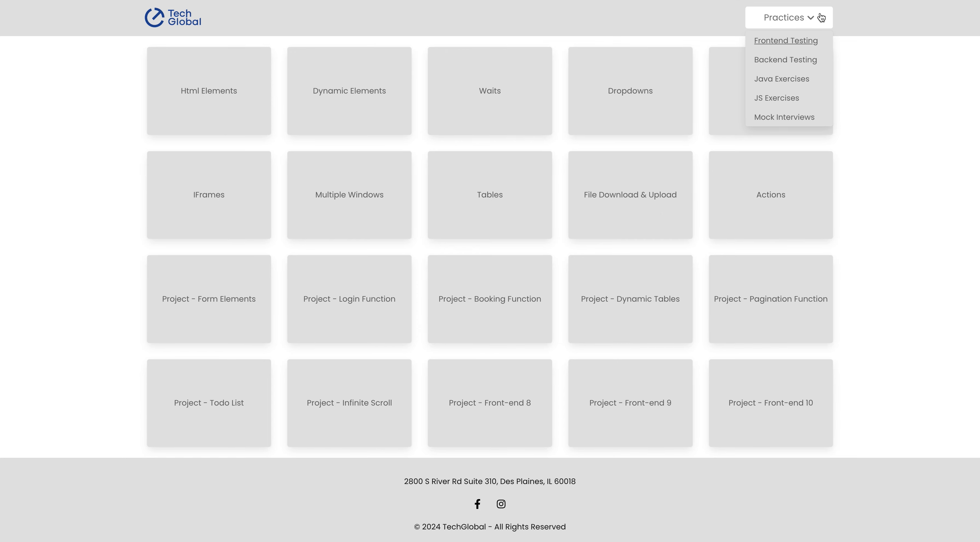
{"action": "left_click", "coordinate": [806, 40]}
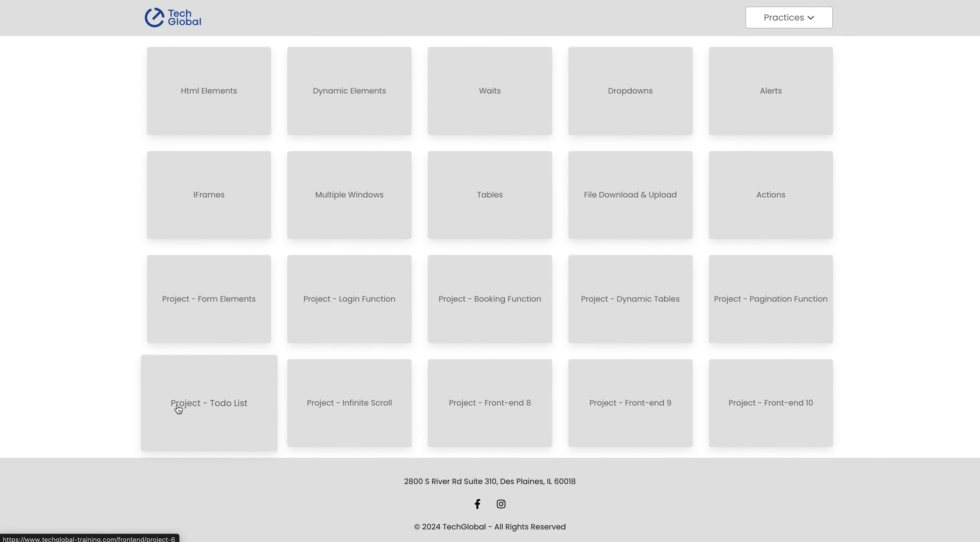
{"action": "left_click", "coordinate": [216, 417]}
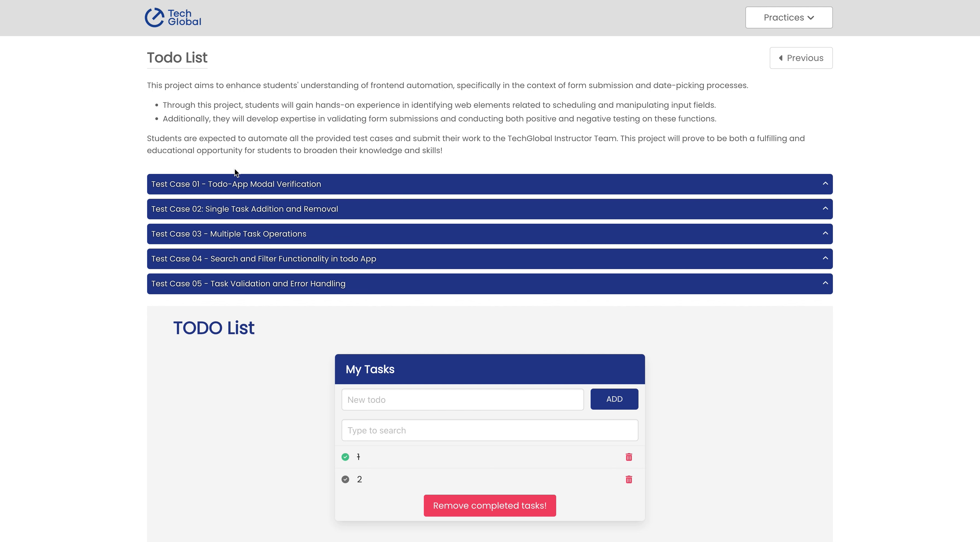
- Expand and review the instructions of Test Case 01 and Test Case 02, and collapse Test Case 02 again
{"action": "scroll", "coordinate": [235, 171], "scroll_direction": "down", "scroll_amount": 1}
{"action": "left_click", "coordinate": [209, 166]}
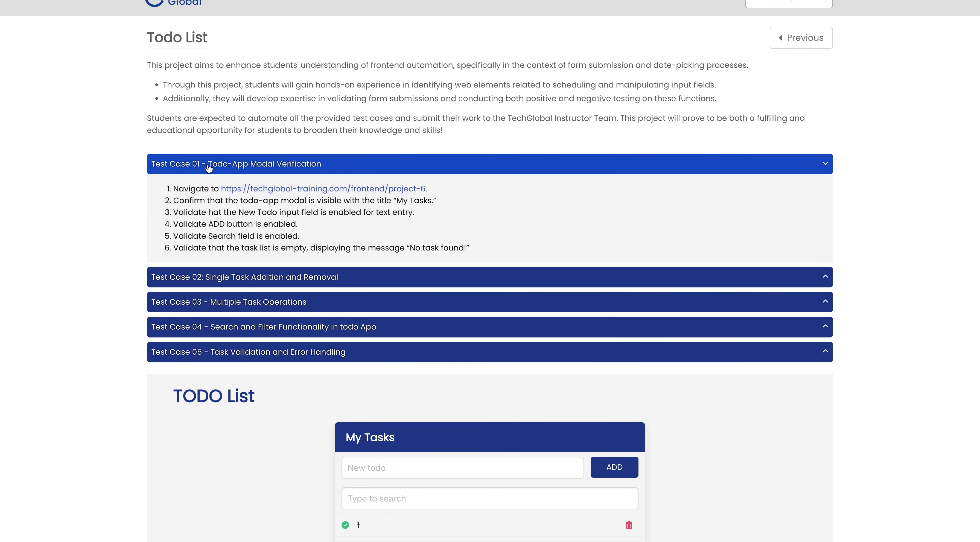
{"action": "scroll", "coordinate": [208, 243], "scroll_direction": "down", "scroll_amount": 2}
{"action": "left_click", "coordinate": [219, 237]}
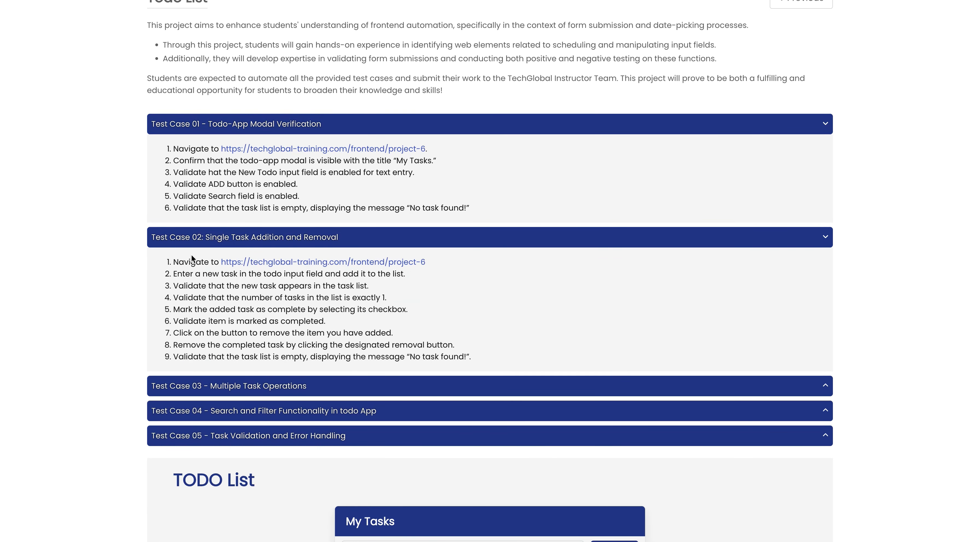
{"action": "scroll", "coordinate": [301, 367], "scroll_direction": "down", "scroll_amount": 5}
{"action": "scroll", "coordinate": [300, 367], "scroll_direction": "up", "scroll_amount": 4}
{"action": "scroll", "coordinate": [300, 367], "scroll_direction": "up", "scroll_amount": 2}
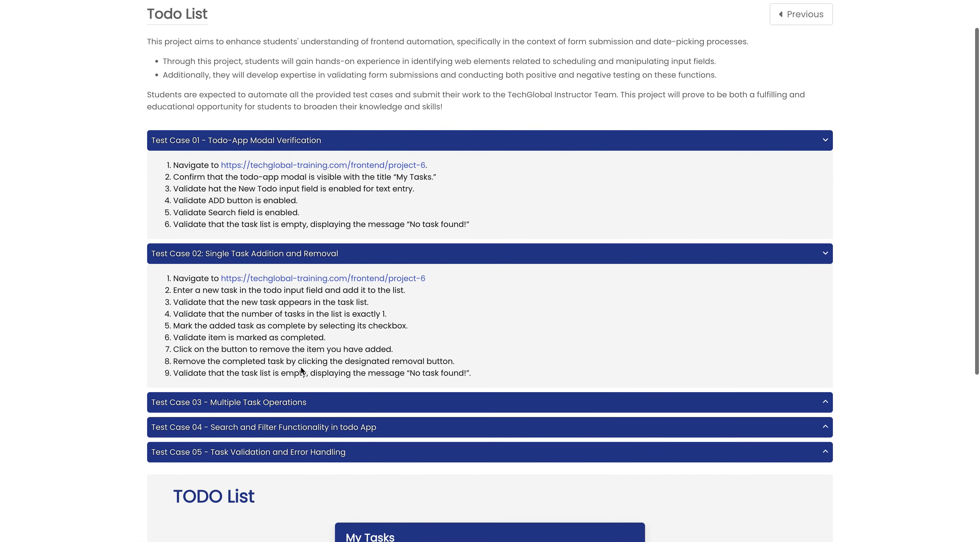
{"action": "left_click", "coordinate": [291, 254]}
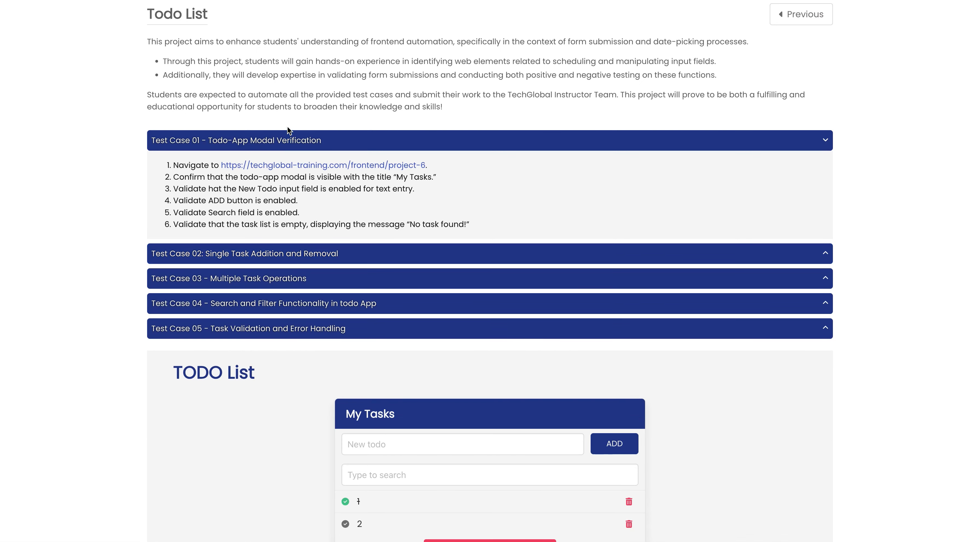
- Copy the title "Todo-App Modal Verification" of Test Case 01 and switch back to Zephyr Squad in Jira
{"action": "left_click_drag", "start_coordinate": [322, 141], "coordinate": [211, 142]}
{"action": "key", "text": "ctrl+c"}
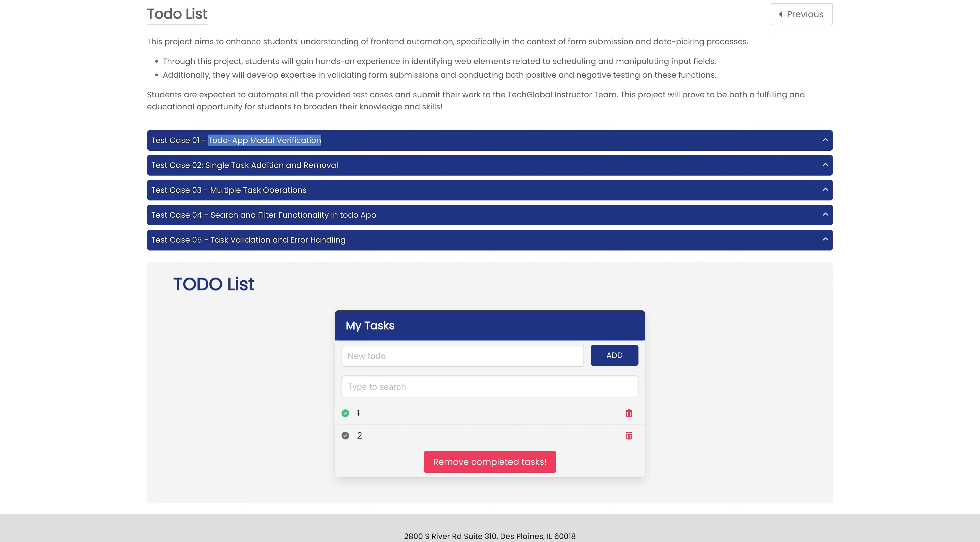
{"action": "key", "text": "alt+Tab"}
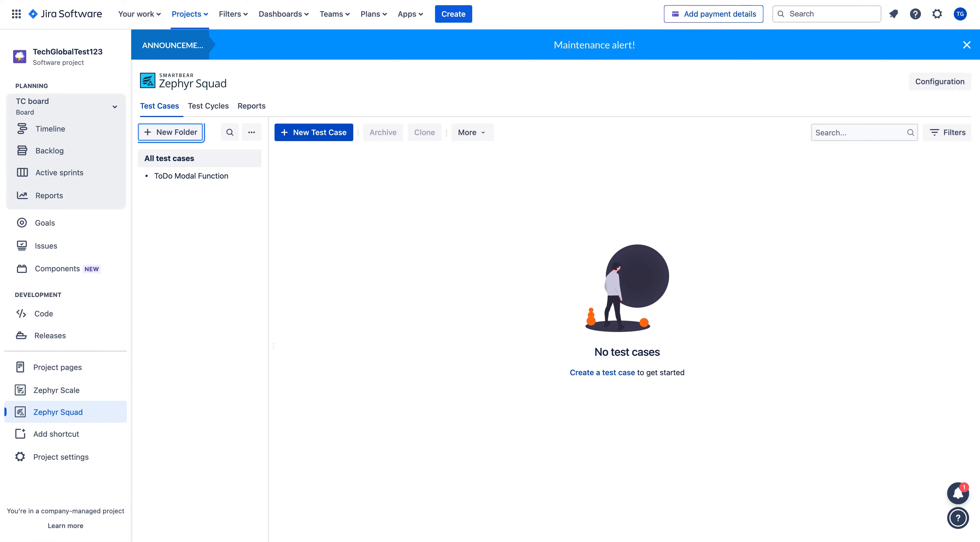
- Start a new test case with "Todo-App Modal Verification" as both its name and its objective
{"action": "left_click", "coordinate": [334, 136]}
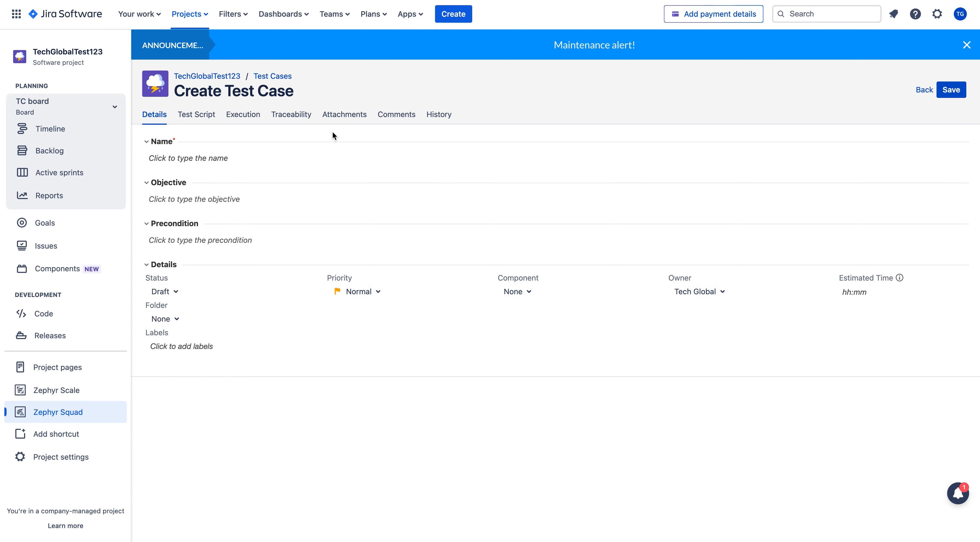
{"action": "left_click", "coordinate": [201, 160]}
{"action": "type", "text": "Todo-App Modal Verification"}
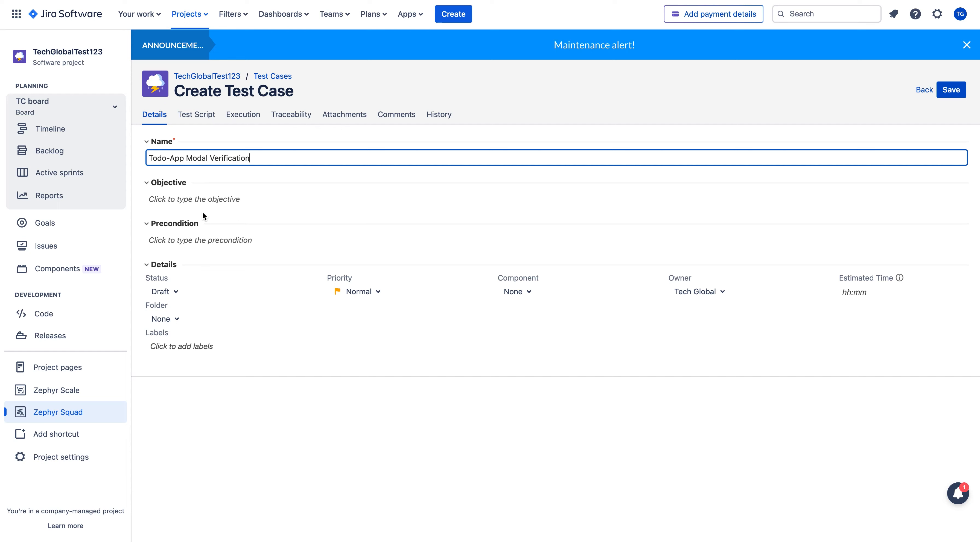
{"action": "left_click", "coordinate": [191, 201]}
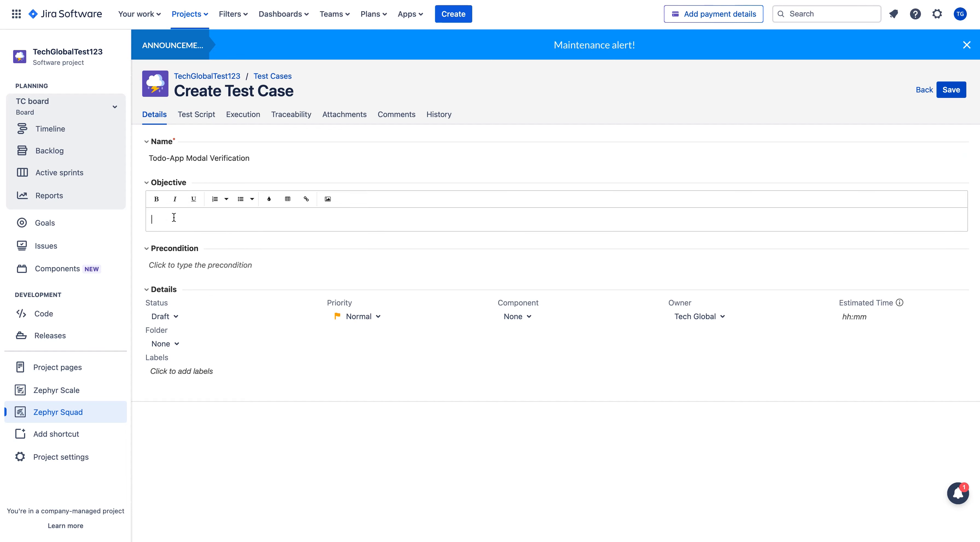
{"action": "key", "text": "ctrl+v"}
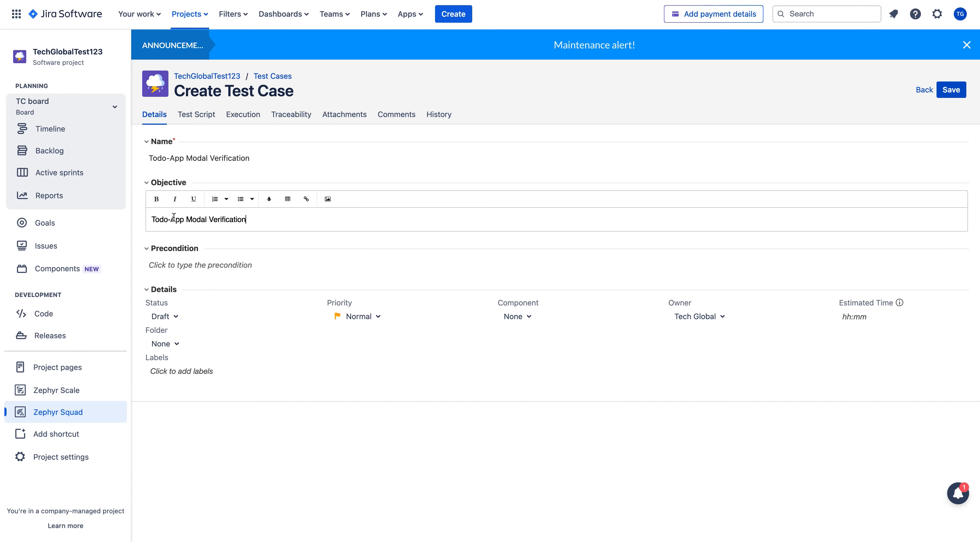
- Assign the test case to the /ToDo Modal Function folder and check the available owners
{"action": "left_click", "coordinate": [205, 270]}
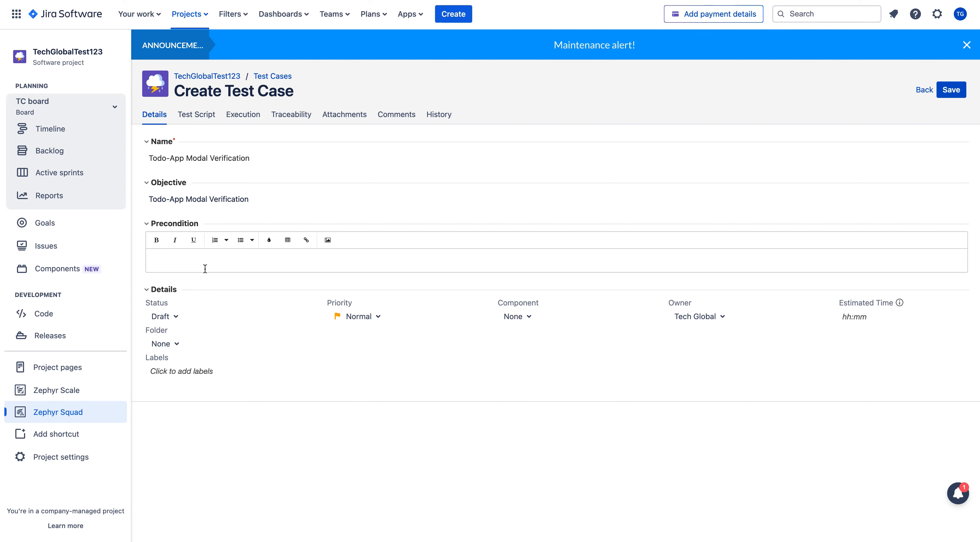
{"action": "scroll", "coordinate": [205, 269], "scroll_direction": "down", "scroll_amount": 1}
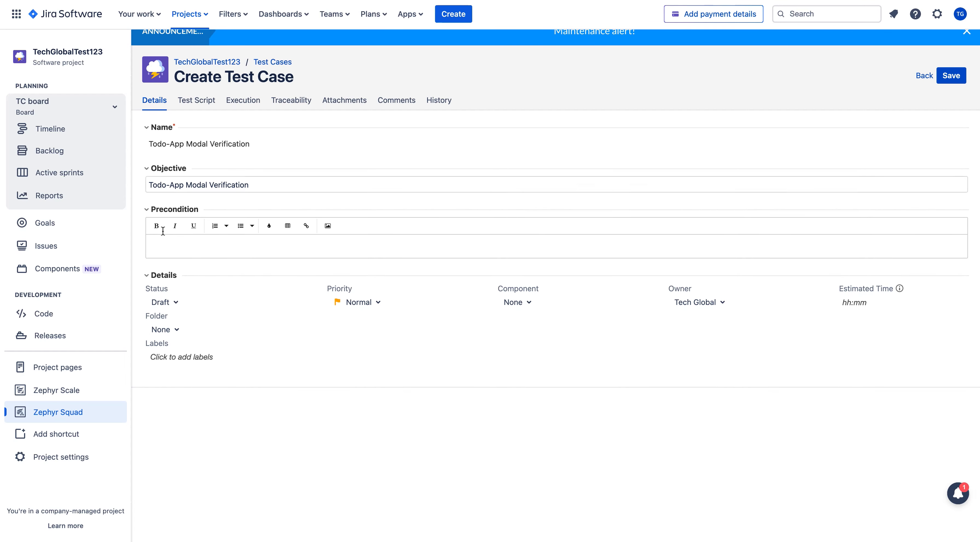
{"action": "scroll", "coordinate": [164, 236], "scroll_direction": "down", "scroll_amount": 1}
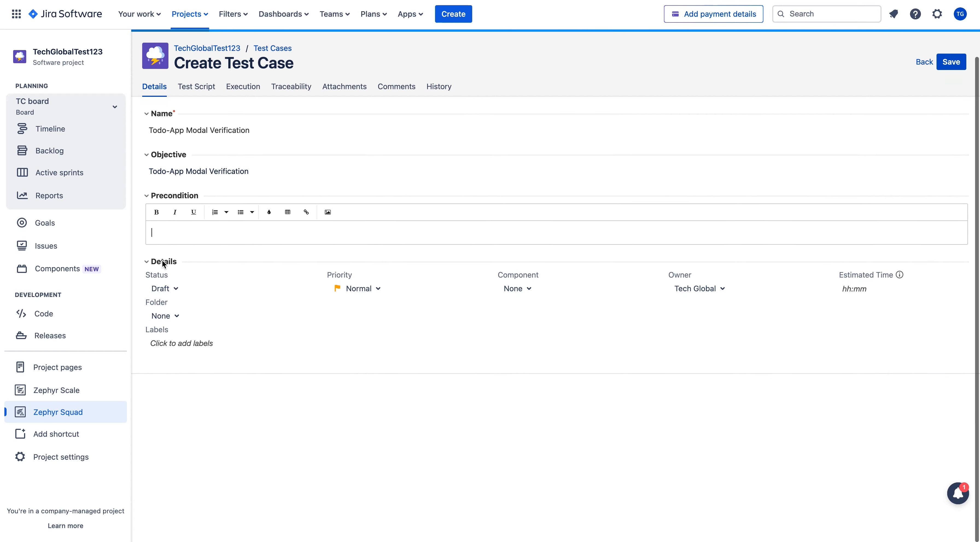
{"action": "left_click", "coordinate": [179, 330]}
{"action": "left_click", "coordinate": [178, 291]}
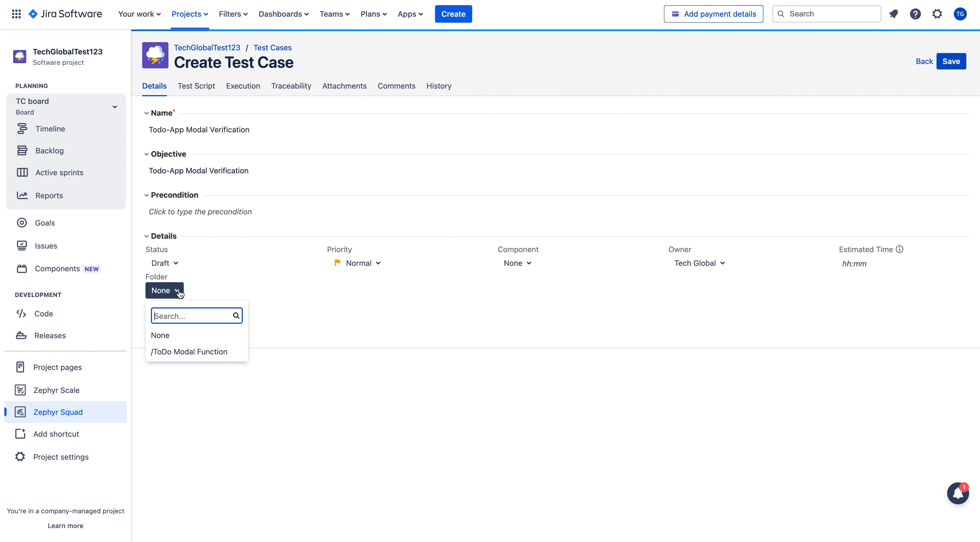
{"action": "left_click", "coordinate": [191, 353]}
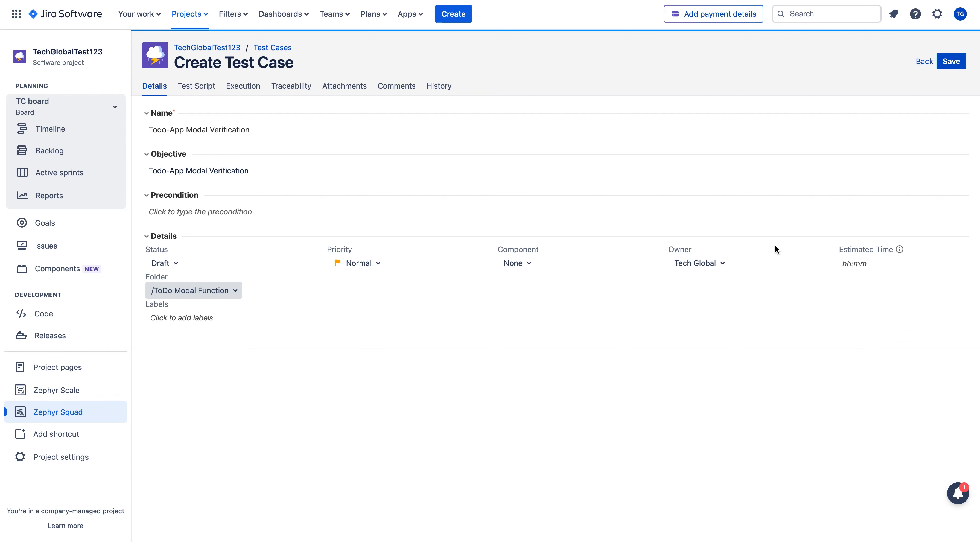
{"action": "left_click", "coordinate": [719, 266]}
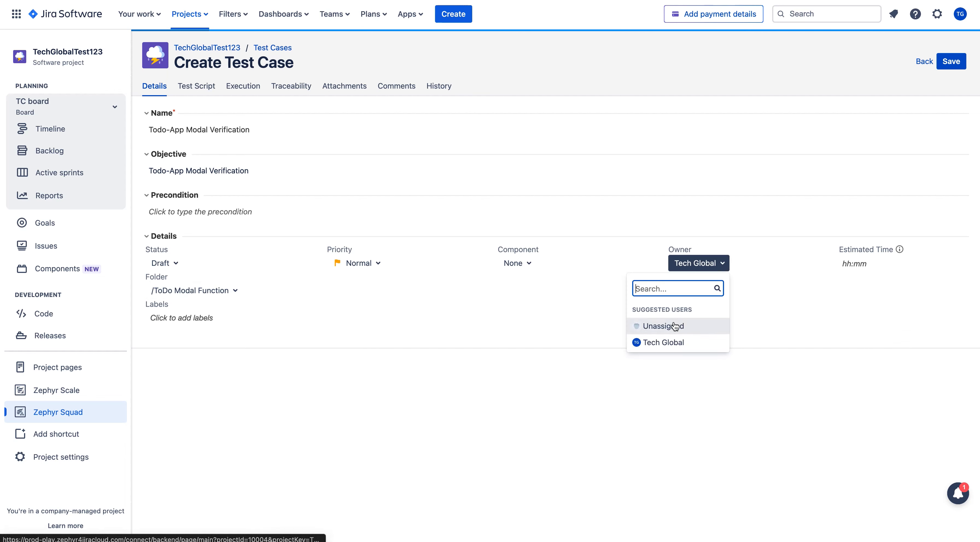
{"action": "left_click", "coordinate": [767, 294]}
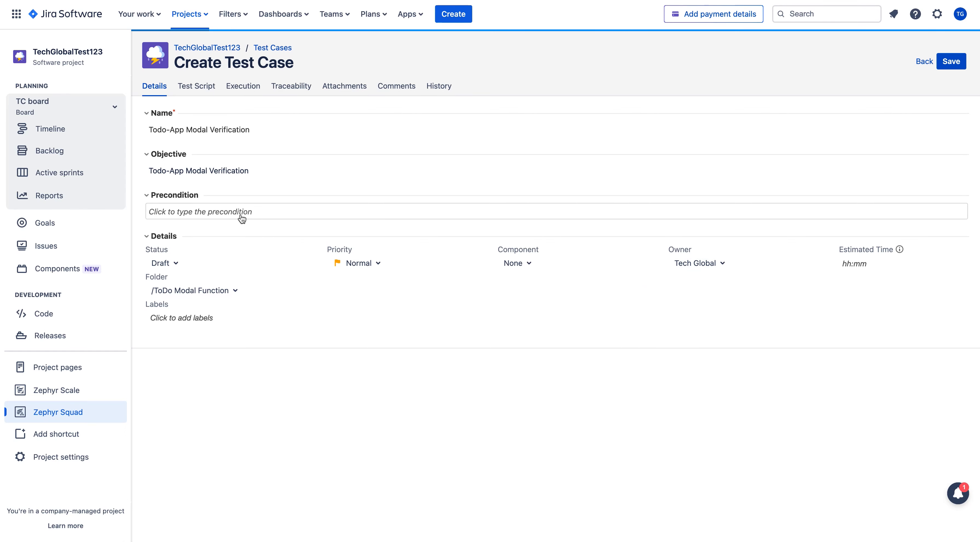
{"action": "left_click", "coordinate": [207, 88]}
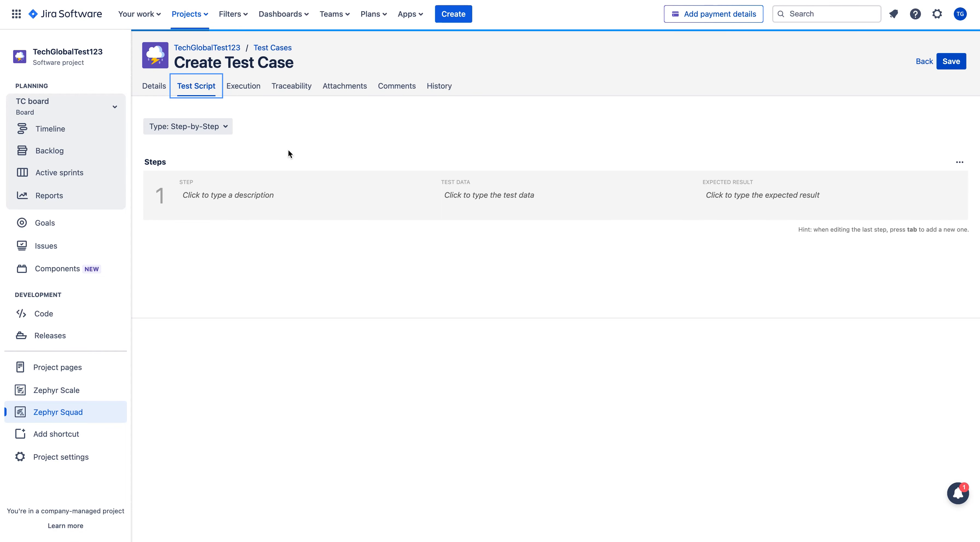
{"action": "left_click", "coordinate": [234, 196]}
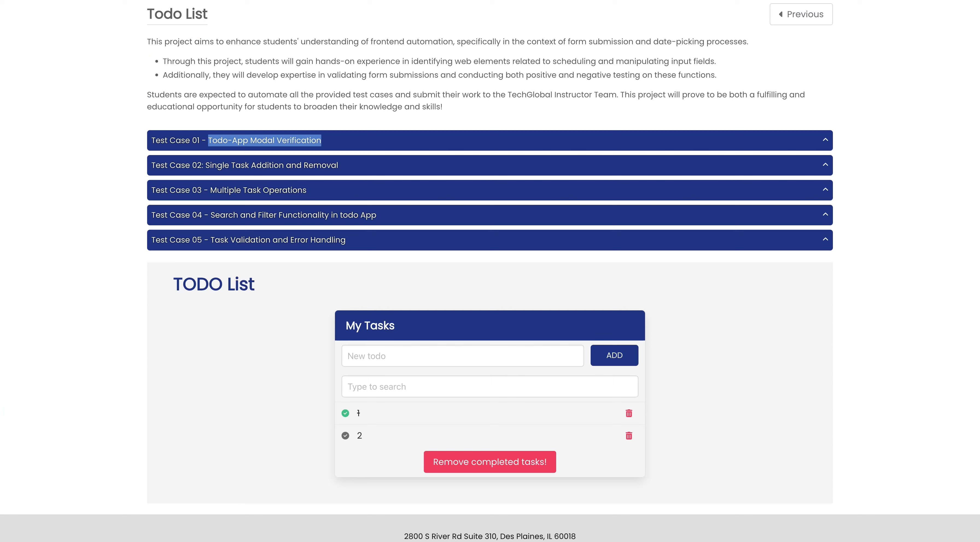
{"action": "left_click", "coordinate": [289, 144]}
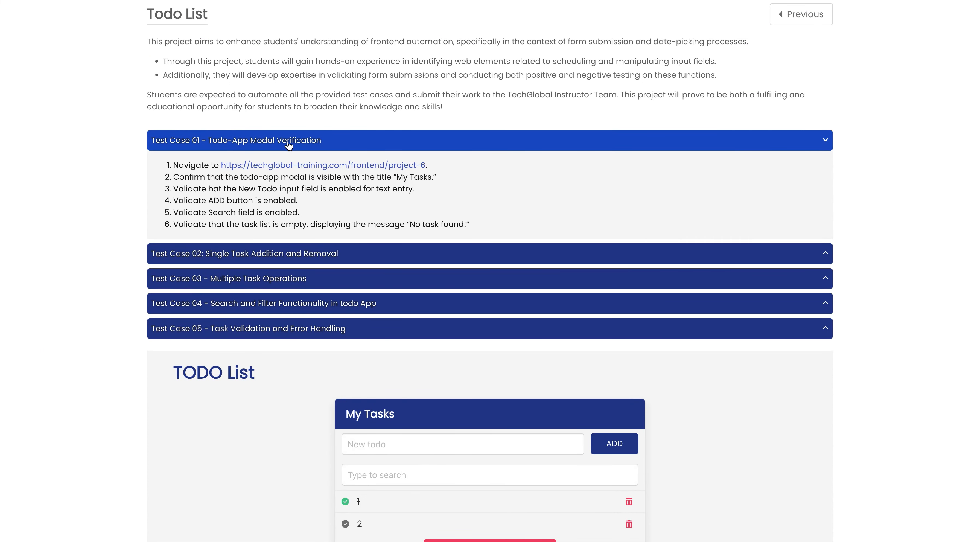
{"action": "left_click_drag", "start_coordinate": [434, 166], "coordinate": [180, 166]}
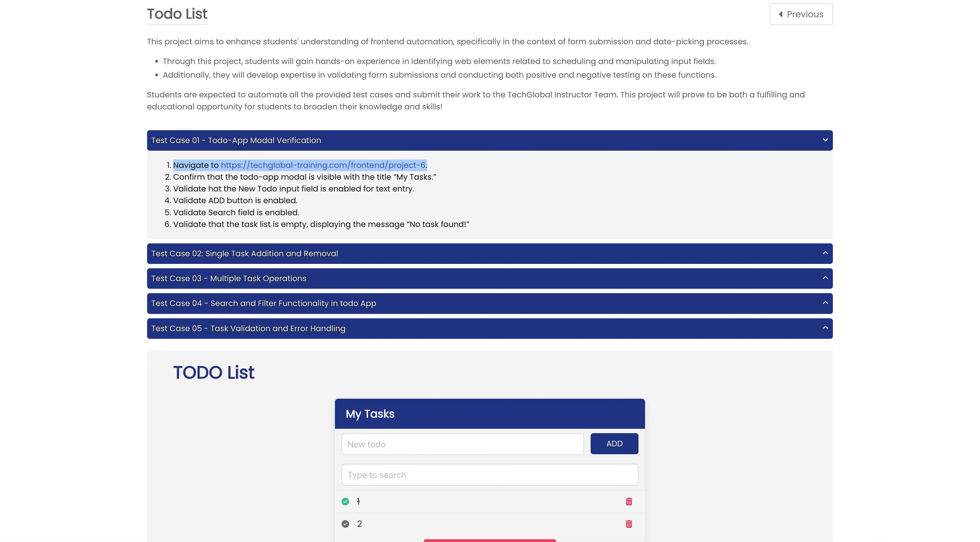
{"action": "key", "text": "ctrl+Tab"}
{"action": "left_click", "coordinate": [241, 198]}
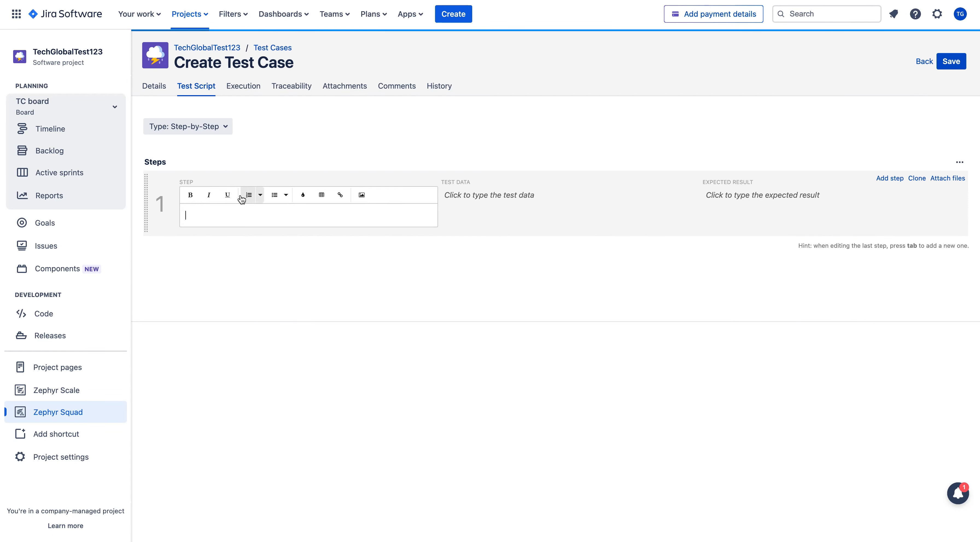
{"action": "left_click", "coordinate": [249, 195]}
{"action": "type", "text": "Navigate to https://techglobal-training.com/frontend/project-6."}
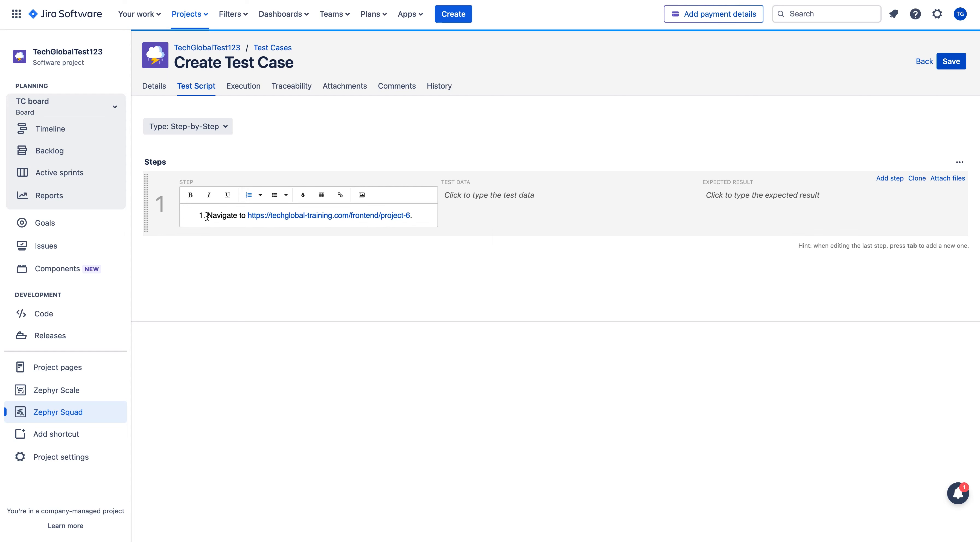
{"action": "key", "text": "BackSpace"}
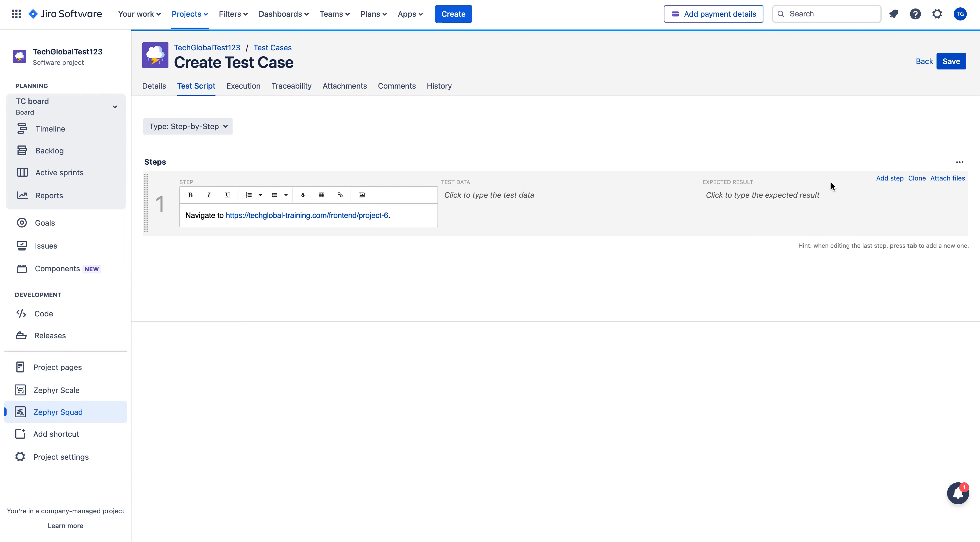
{"action": "left_click", "coordinate": [786, 198]}
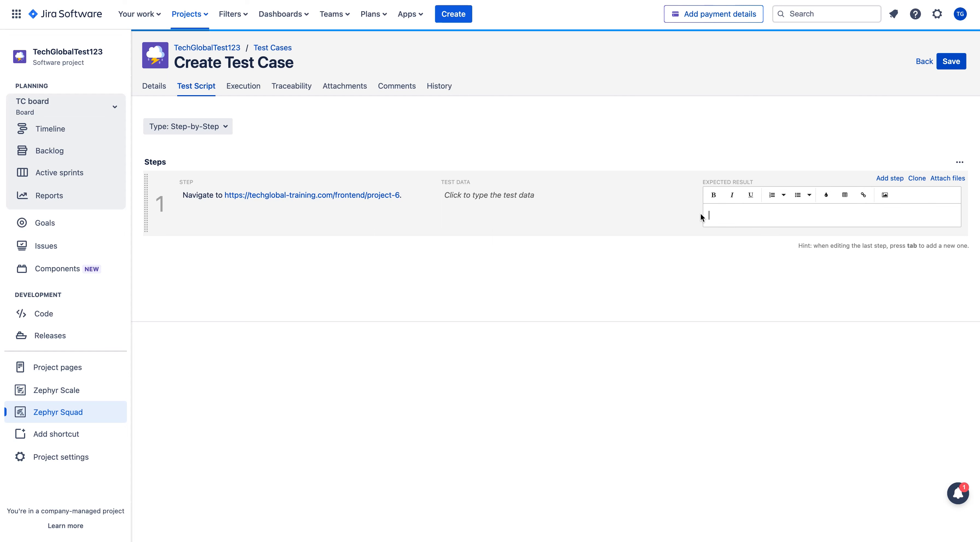
{"action": "type", "text": "User should be in"}
{"action": "type", "text": "Navigate to https://techglobal-training.com/frontend/project-6."}
{"action": "left_click_drag", "start_coordinate": [771, 227], "coordinate": [711, 224]}
{"action": "key", "text": "BackSpace"}
{"action": "key", "text": "BackSpace"}
{"action": "key", "text": "BackSpace"}
{"action": "key", "text": "BackSpace"}
{"action": "type", "text": "on"}
{"action": "key", "text": "BackSpace"}
{"action": "type", "text": "page."}
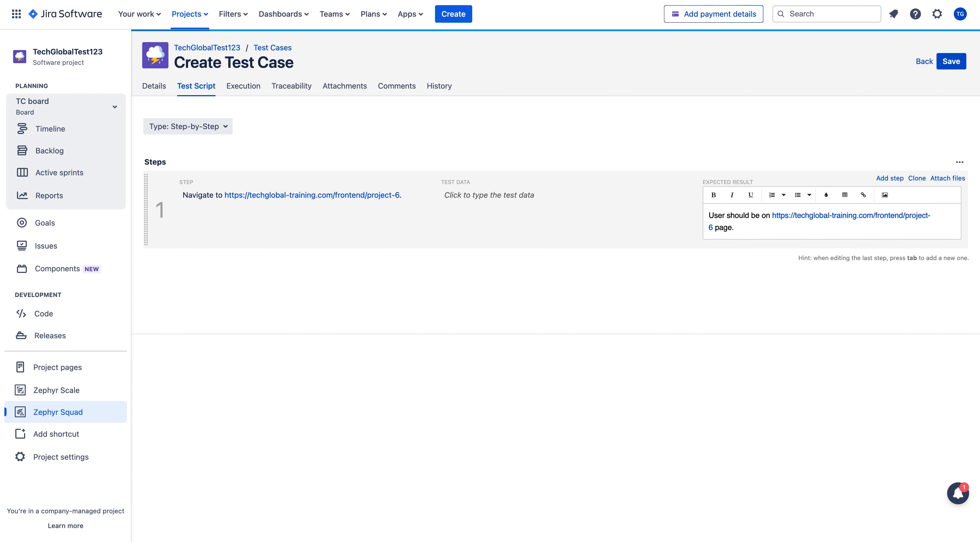
{"action": "left_click", "coordinate": [721, 290]}
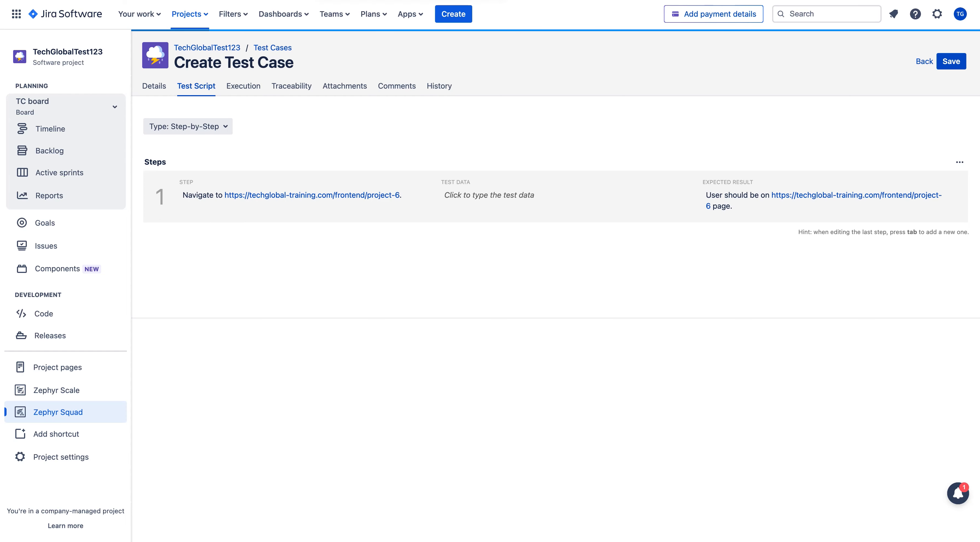
- Switch to the Todo List project page and select the second instruction of Test Case 01 about the "My Tasks." title
{"action": "left_click", "coordinate": [289, 0]}
{"action": "key", "text": "ctrl+Tab"}
{"action": "triple_click", "coordinate": [270, 180]}
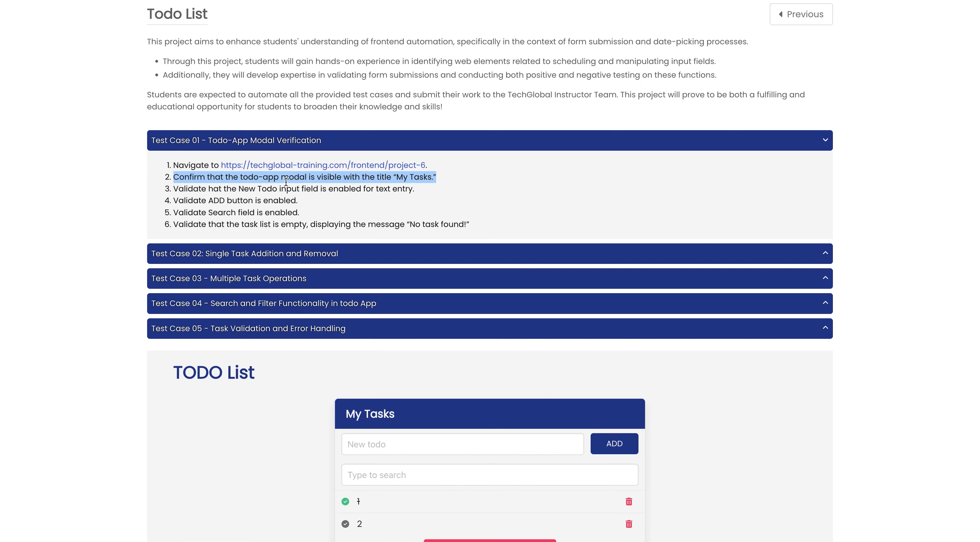
{"action": "scroll", "coordinate": [359, 185], "scroll_direction": "down", "scroll_amount": 1}
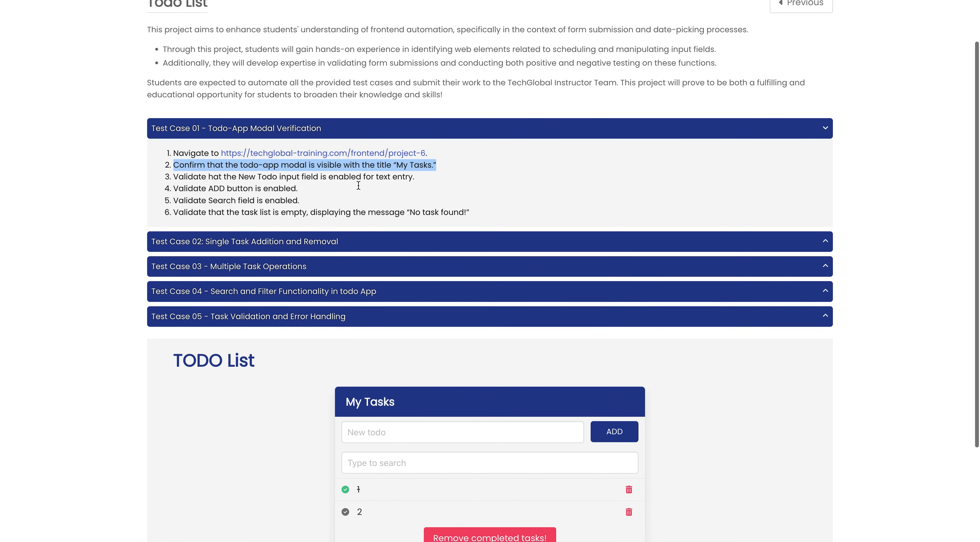
- Open the project-6 link from Test Case 01 in a new tab and delete both tasks from the My Tasks list
{"action": "right_click", "coordinate": [352, 153]}
{"action": "left_click", "coordinate": [365, 159]}
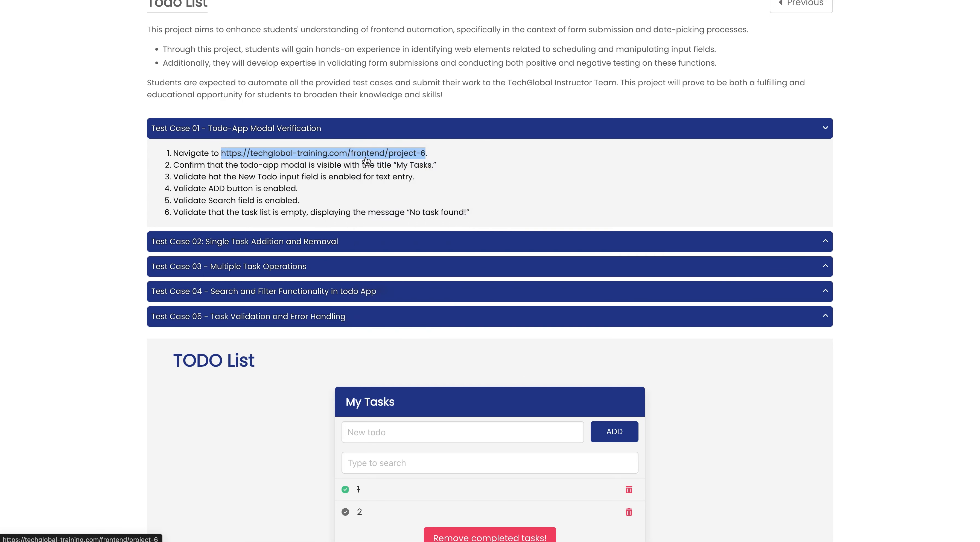
{"action": "left_click", "coordinate": [447, 1]}
{"action": "scroll", "coordinate": [496, 263], "scroll_direction": "down", "scroll_amount": 1}
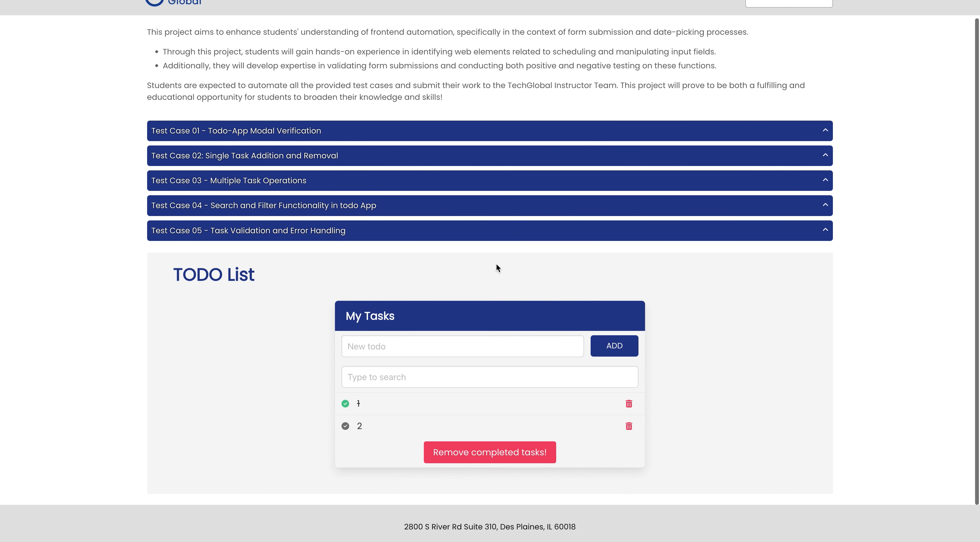
{"action": "left_click", "coordinate": [629, 404]}
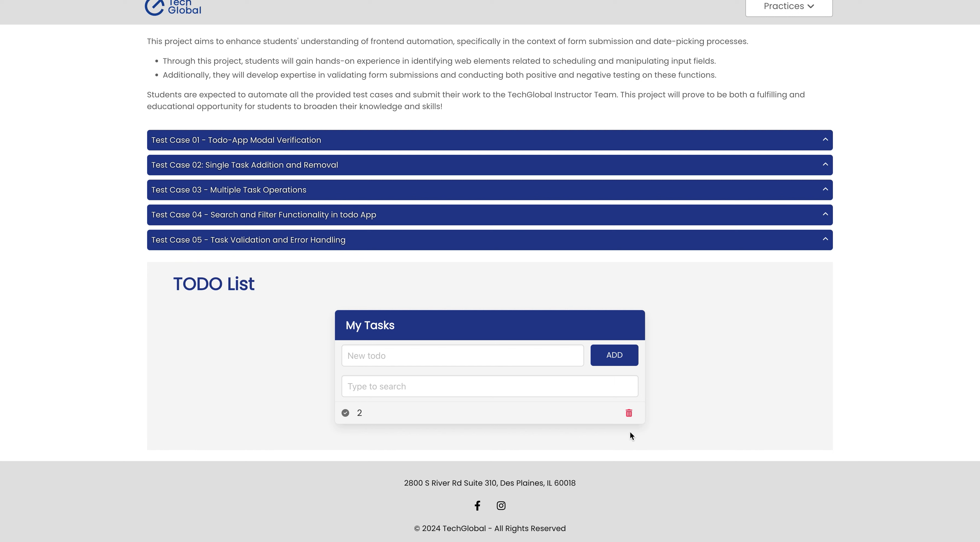
{"action": "left_click", "coordinate": [628, 414]}
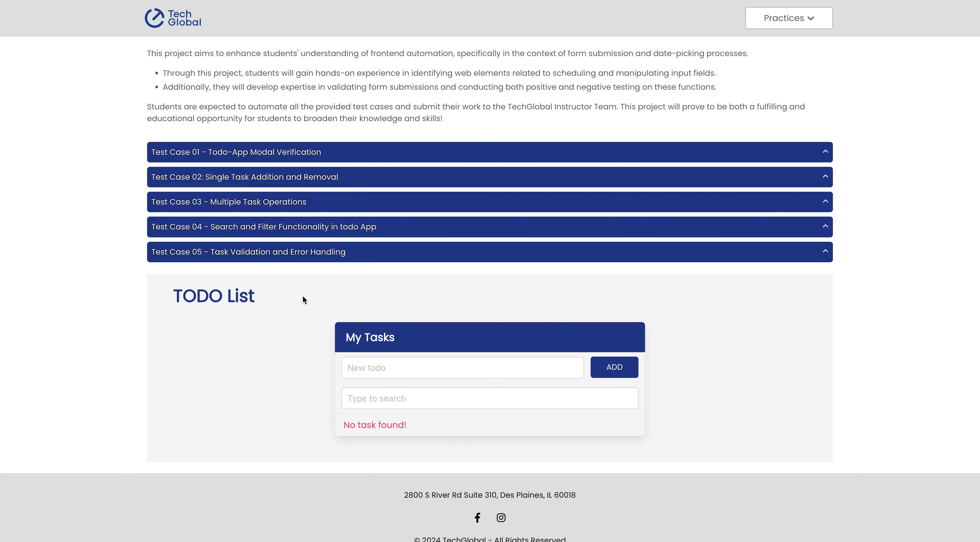
- Expand Test Case 01 and compare its second instruction with the My Tasks title of the todo modal
{"action": "left_click", "coordinate": [328, 152]}
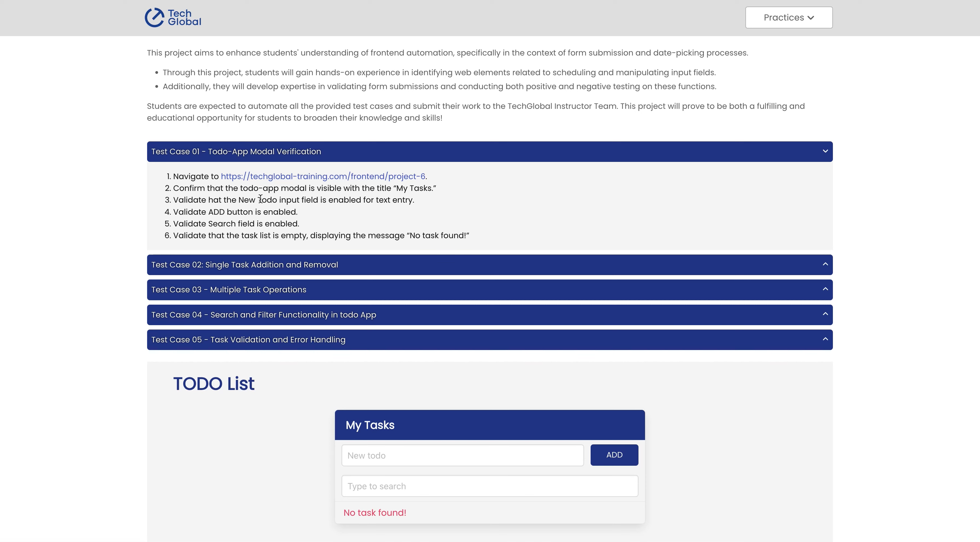
{"action": "scroll", "coordinate": [209, 198], "scroll_direction": "down", "scroll_amount": 1}
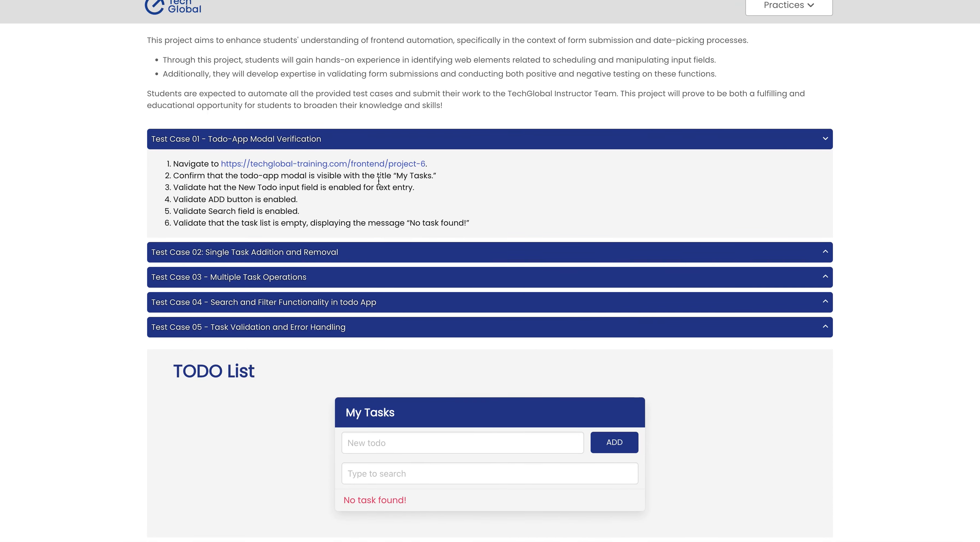
{"action": "scroll", "coordinate": [363, 421], "scroll_direction": "down", "scroll_amount": 3}
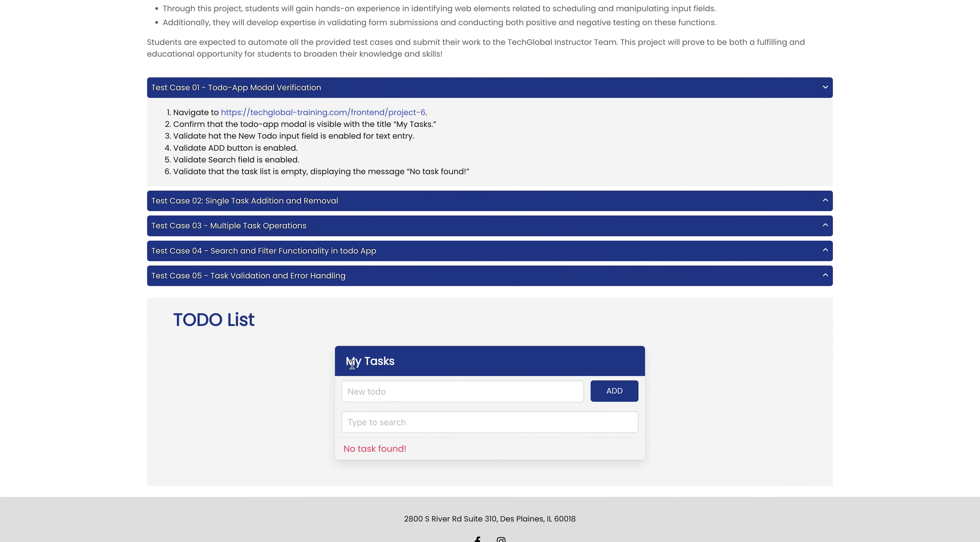
{"action": "left_click_drag", "start_coordinate": [347, 362], "coordinate": [394, 362]}
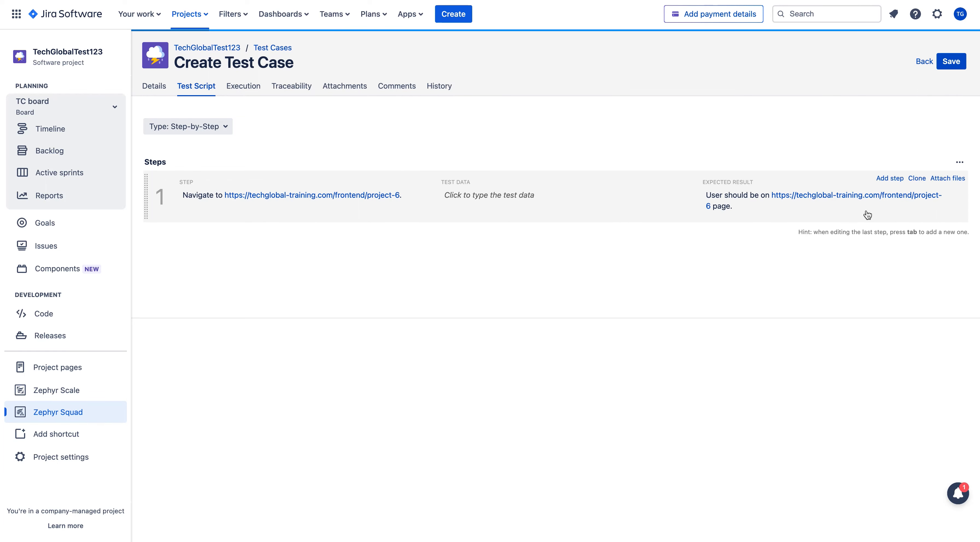
{"action": "left_click", "coordinate": [835, 209]}
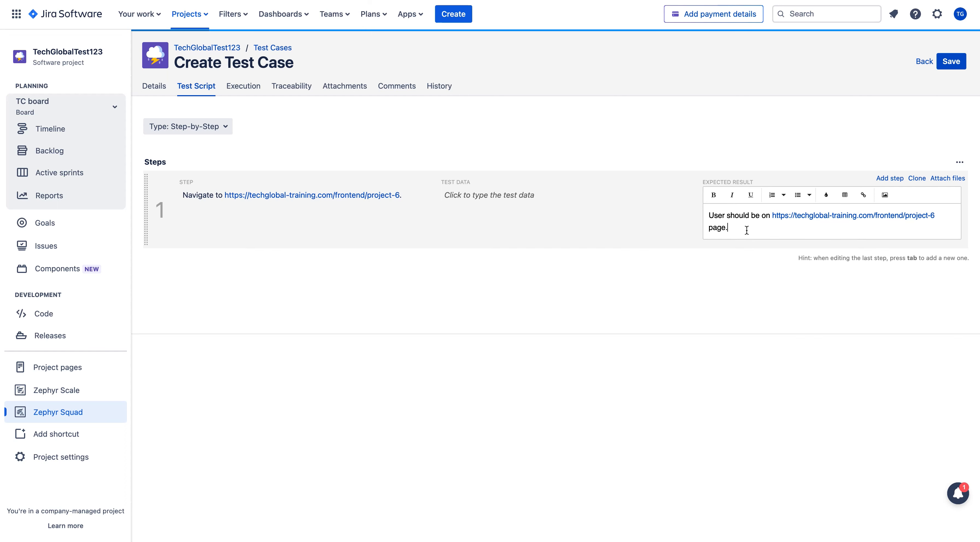
{"action": "key", "text": "Return"}
{"action": "key", "text": "BackSpace"}
{"action": "left_click", "coordinate": [565, 336]}
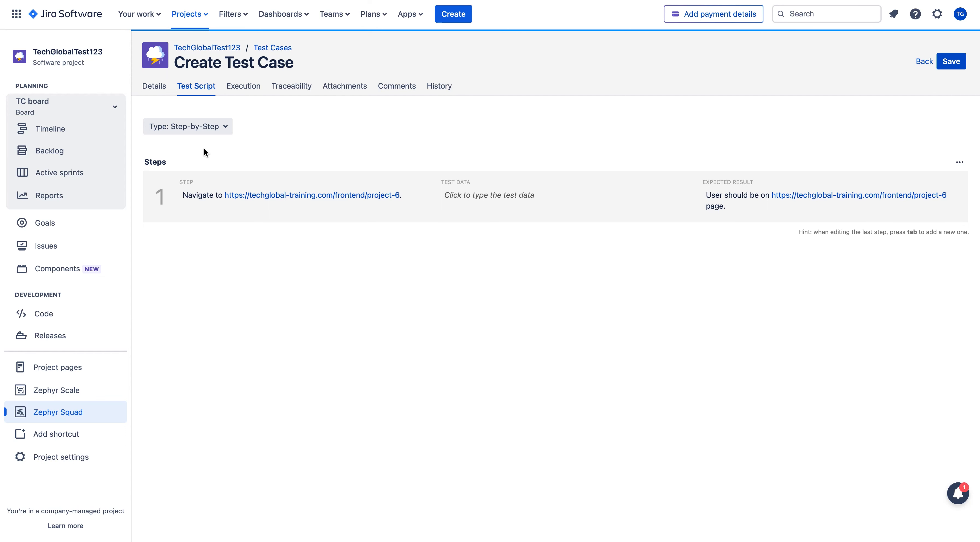
{"action": "left_click", "coordinate": [226, 129]}
{"action": "left_click", "coordinate": [227, 134]}
{"action": "left_click", "coordinate": [749, 210]}
{"action": "key", "text": "Return"}
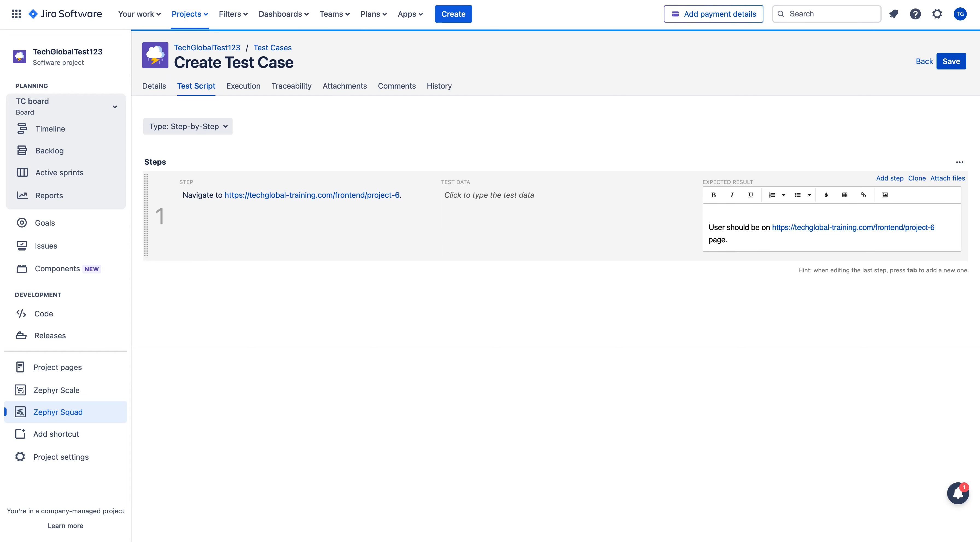
{"action": "key", "text": "BackSpace"}
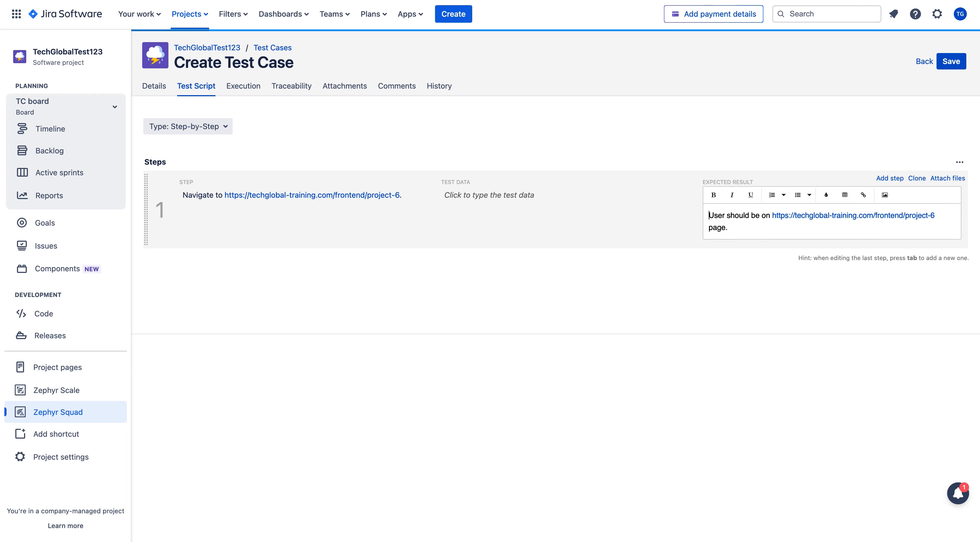
{"action": "left_click", "coordinate": [682, 222]}
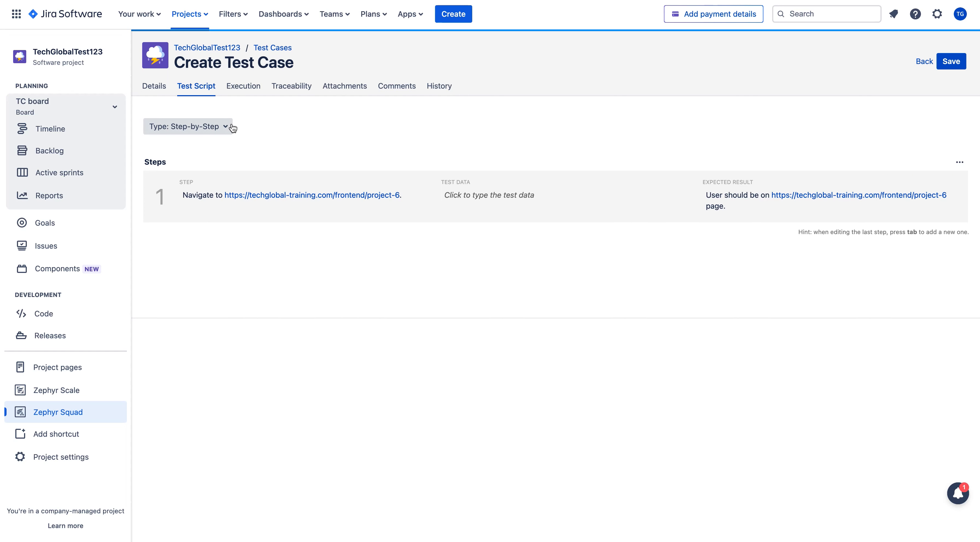
- Add test script step 2 with "Confirm that the todo-app modal is visible with the title “My Tasks.”" as instruction and expected result, without list numbering
{"action": "left_click", "coordinate": [213, 224]}
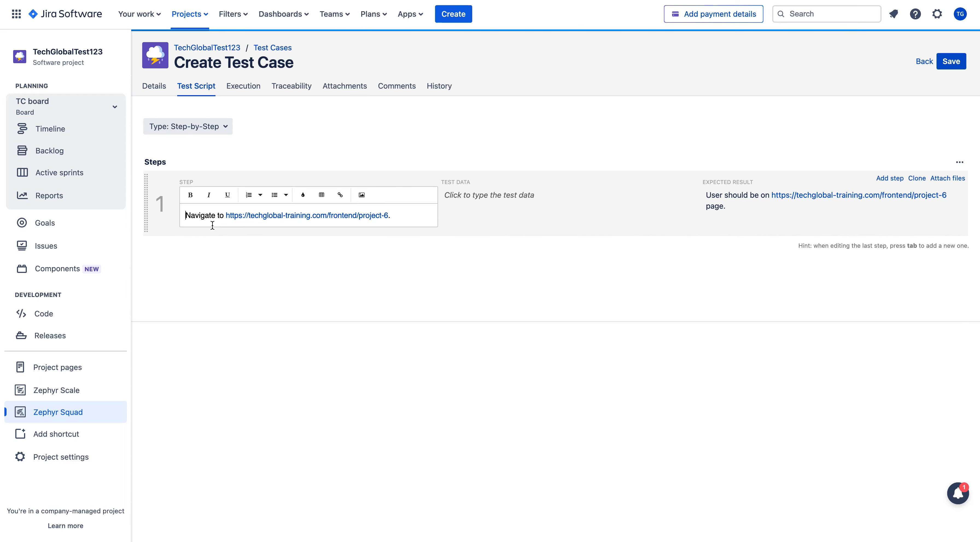
{"action": "key", "text": "Tab"}
{"action": "key", "text": "Tab"}
{"action": "key", "text": "Tab"}
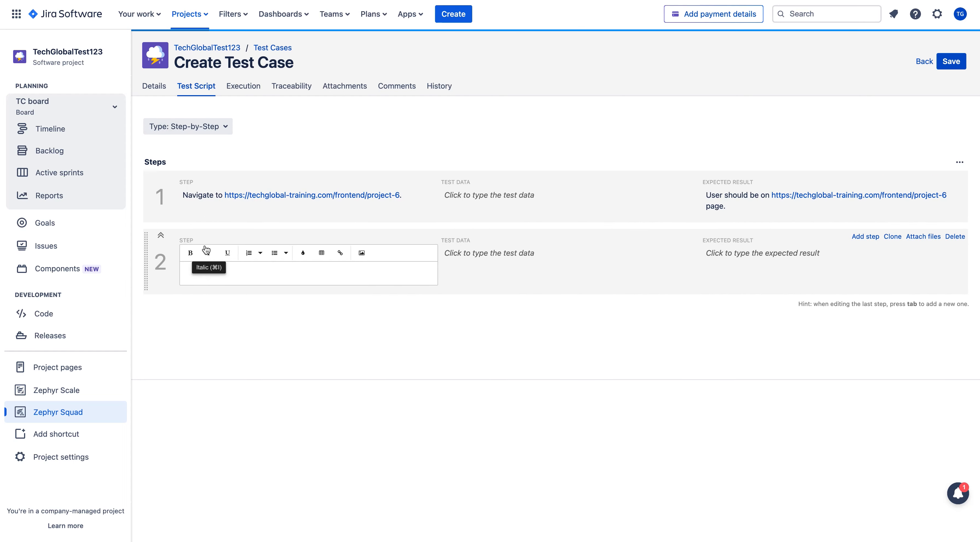
{"action": "type", "text": "1. Confirm that the todo-app modal is visible with the title \"My Tasks.\""}
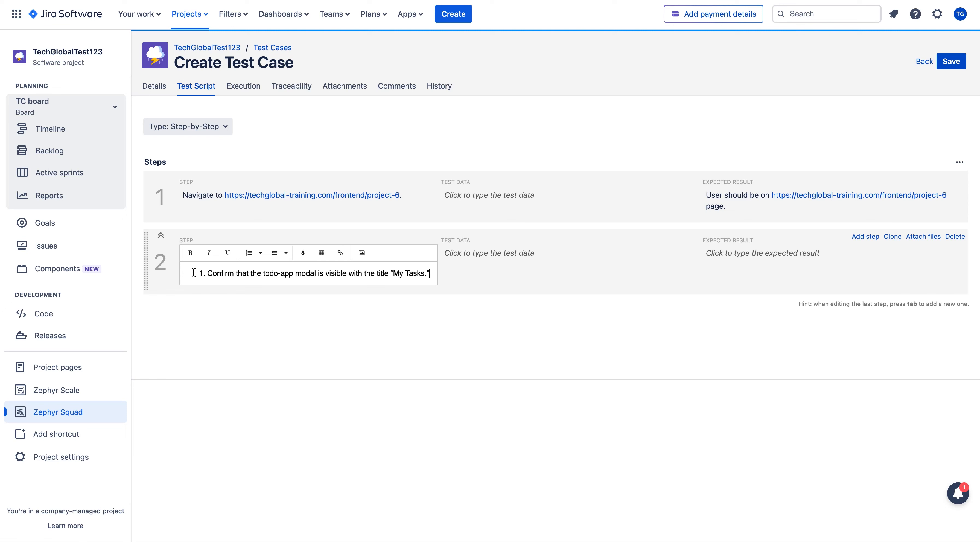
{"action": "left_click", "coordinate": [198, 273]}
{"action": "key", "text": "BackSpace"}
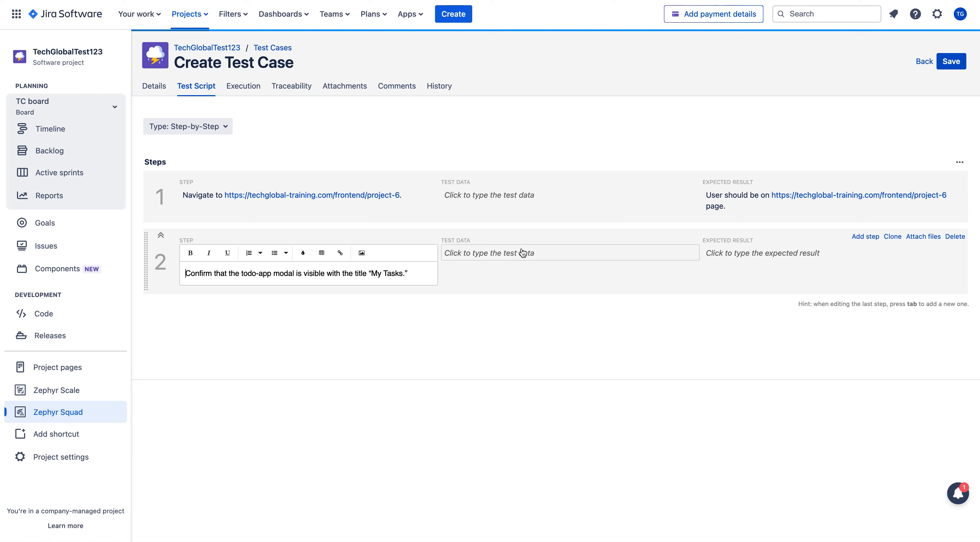
{"action": "left_click", "coordinate": [726, 260]}
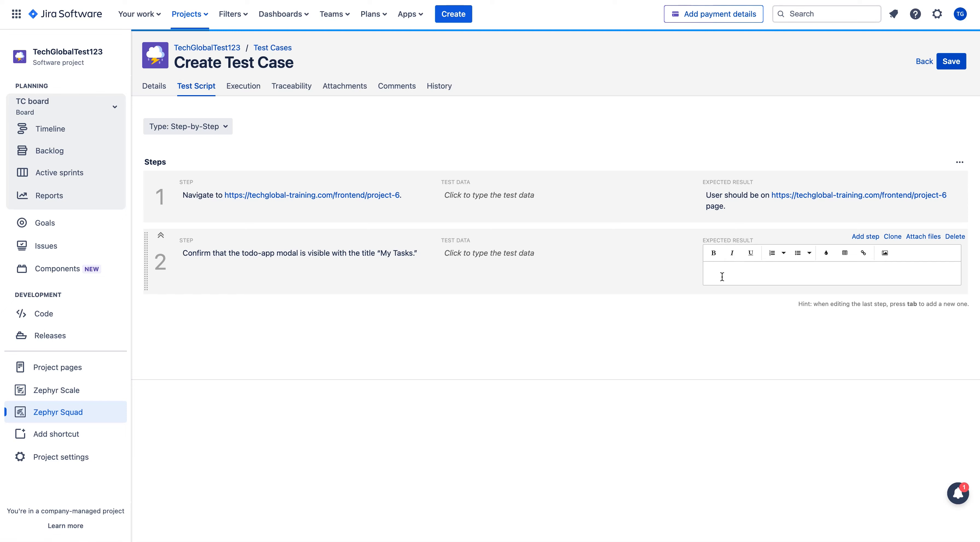
{"action": "type", "text": "Confirm that the todo-app modal is visible with the title \"My Tasks.\""}
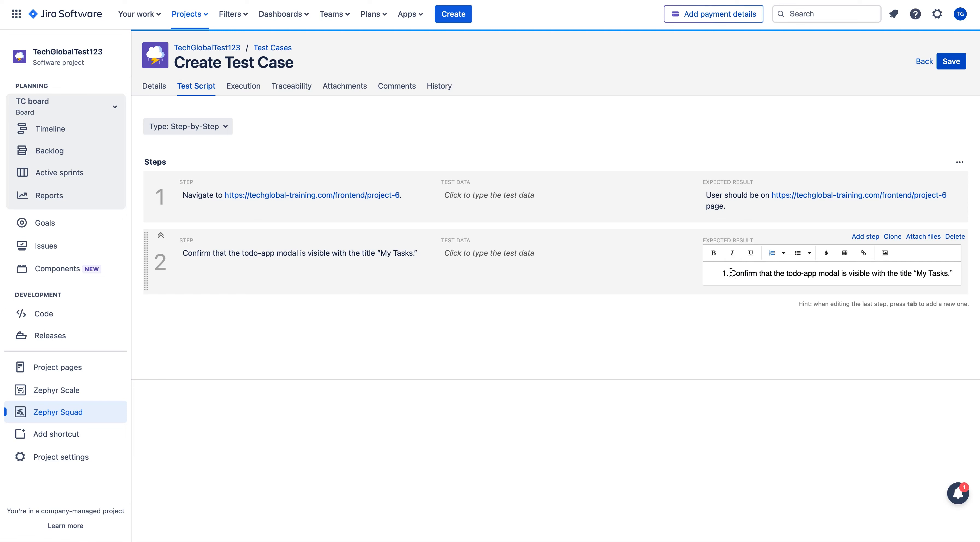
{"action": "key", "text": "BackSpace"}
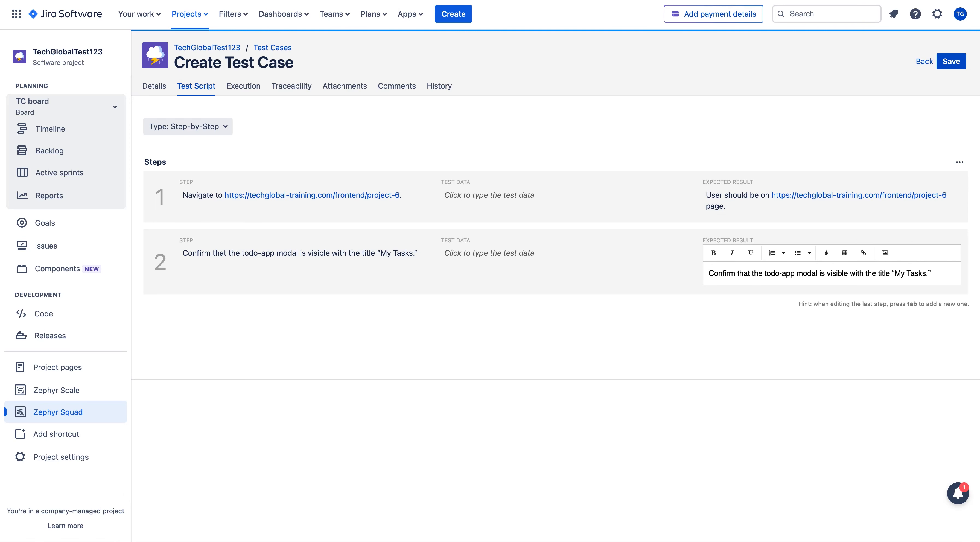
- Capture a screenshot of the TODO List section on the project page and annotate it with a red arrow near the My Tasks title
{"action": "key", "text": "ctrl+Tab"}
{"action": "key", "text": "super+shift+4"}
{"action": "left_click_drag", "start_coordinate": [131, 296], "coordinate": [830, 497]}
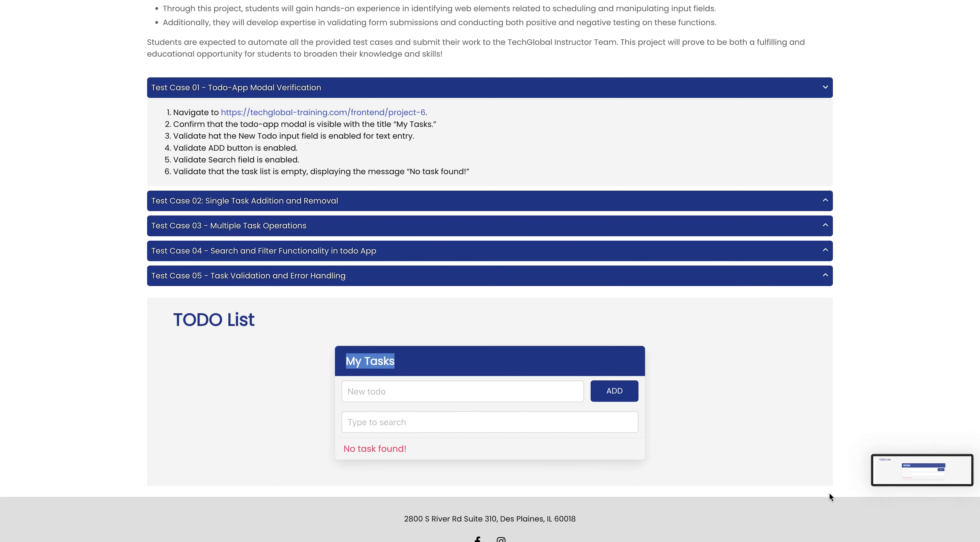
{"action": "left_click", "coordinate": [907, 466]}
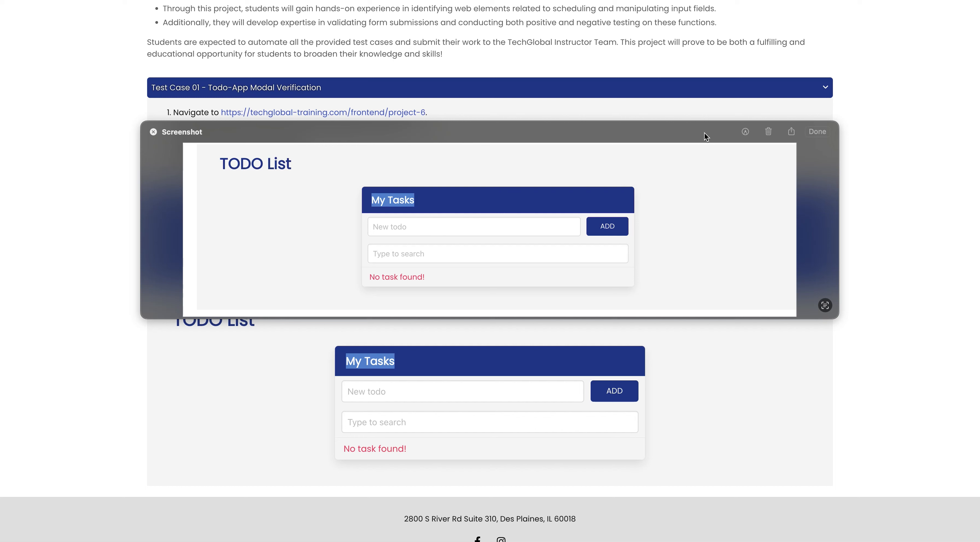
{"action": "left_click", "coordinate": [745, 132]}
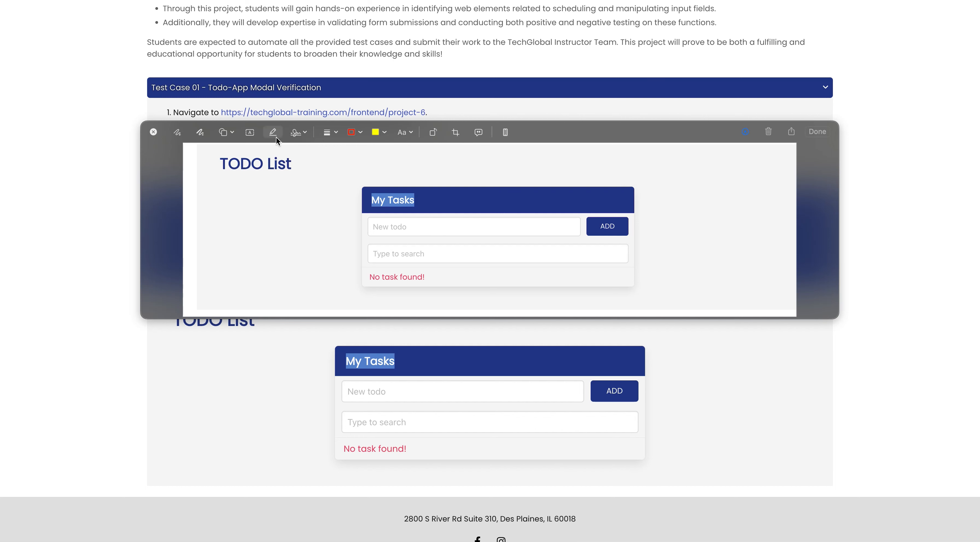
{"action": "left_click", "coordinate": [225, 132]}
{"action": "left_click", "coordinate": [231, 152]}
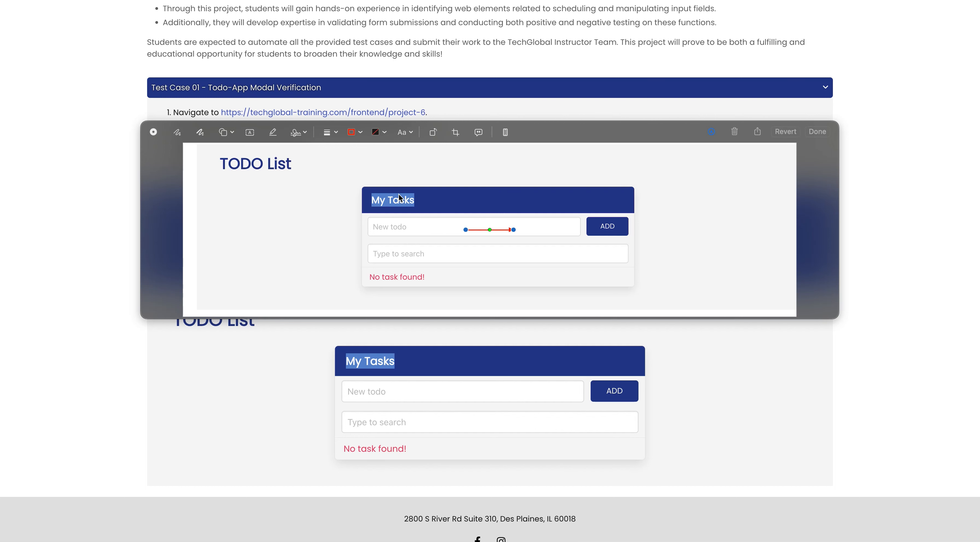
{"action": "left_click_drag", "start_coordinate": [471, 223], "coordinate": [453, 155]}
{"action": "left_click", "coordinate": [520, 176]}
{"action": "left_click", "coordinate": [818, 132]}
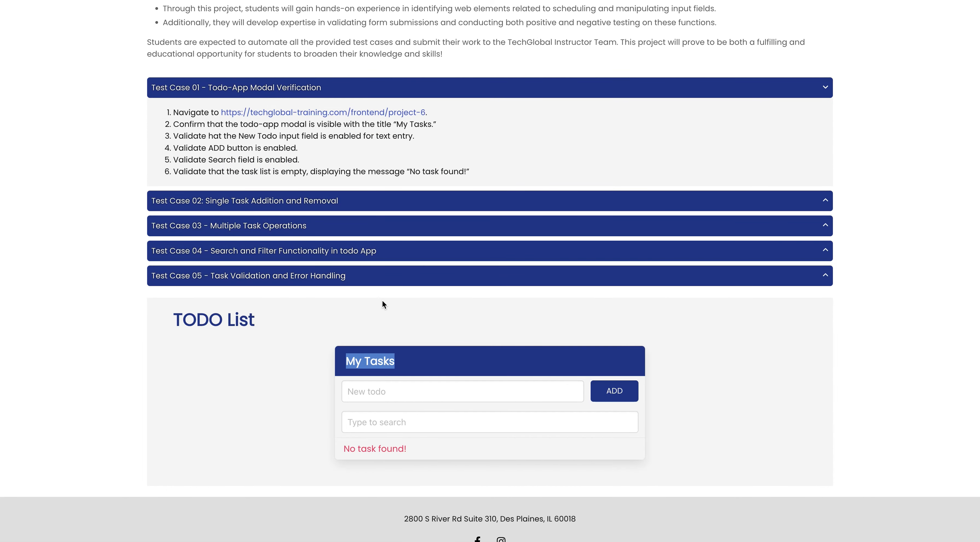
- Add test script step 3 with "Validate hat the New Todo input field is enabled for text entry." as instruction and expected result, without list numbering
{"action": "triple_click", "coordinate": [206, 137]}
{"action": "key", "text": "ctrl+c"}
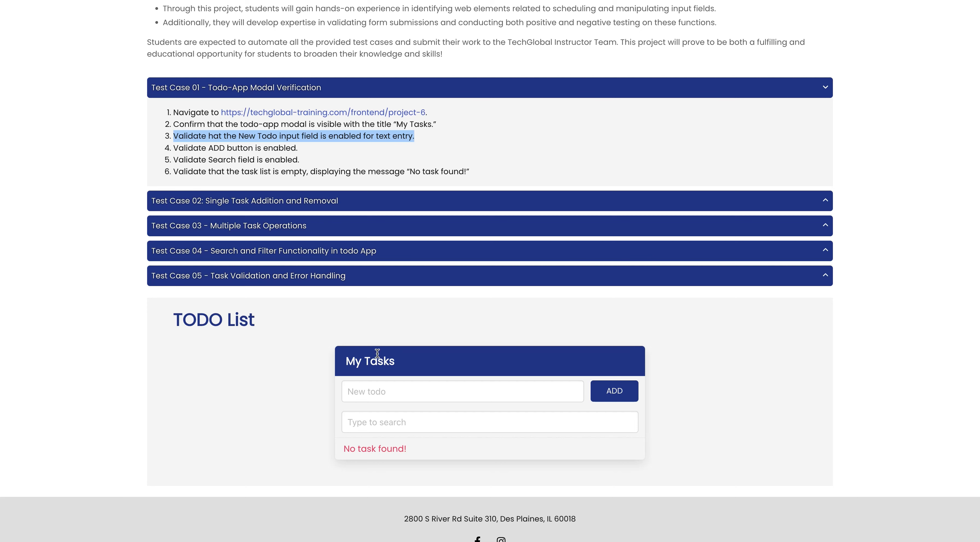
{"action": "left_click", "coordinate": [373, 392]}
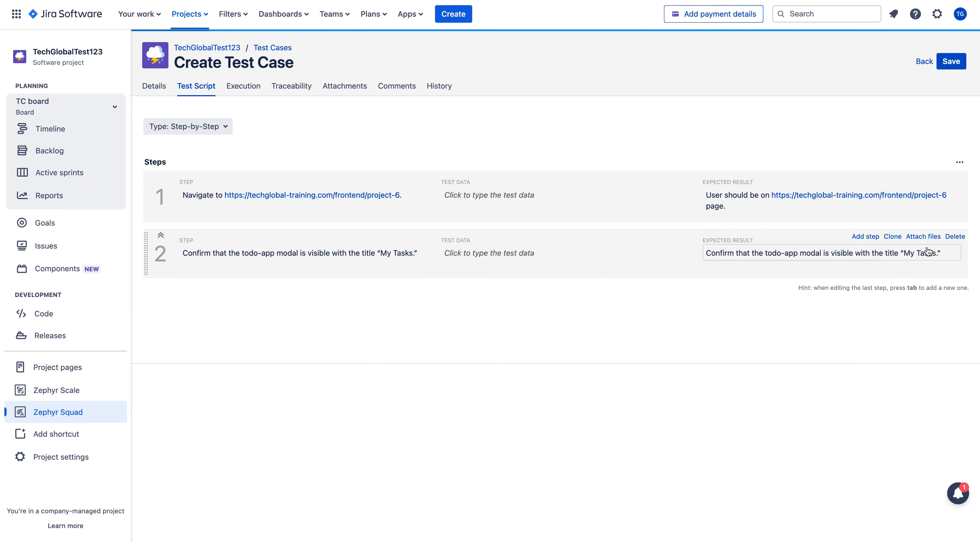
{"action": "left_click", "coordinate": [957, 257]}
{"action": "key", "text": "Tab"}
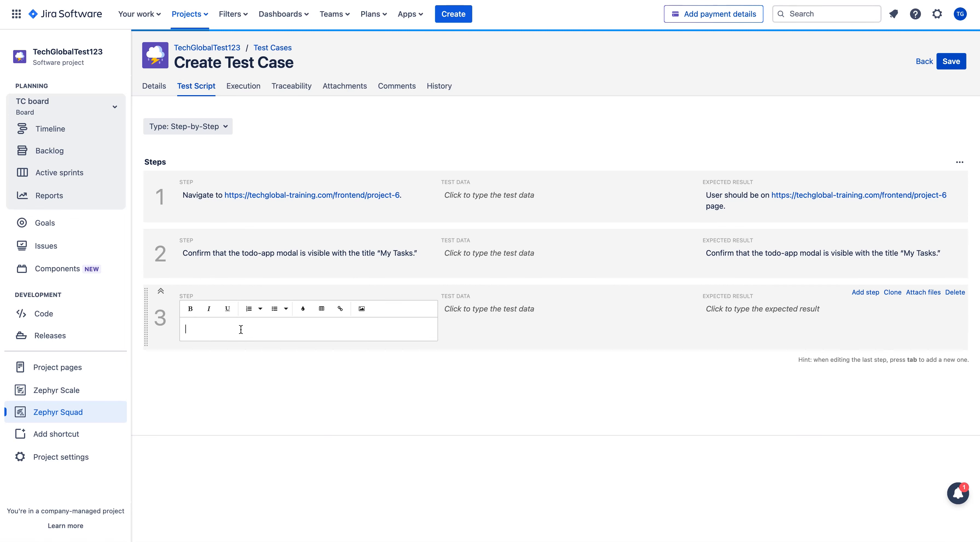
{"action": "type", "text": "Validate that the New Todo input field is enabled for text entry."}
{"action": "left_click", "coordinate": [208, 329]}
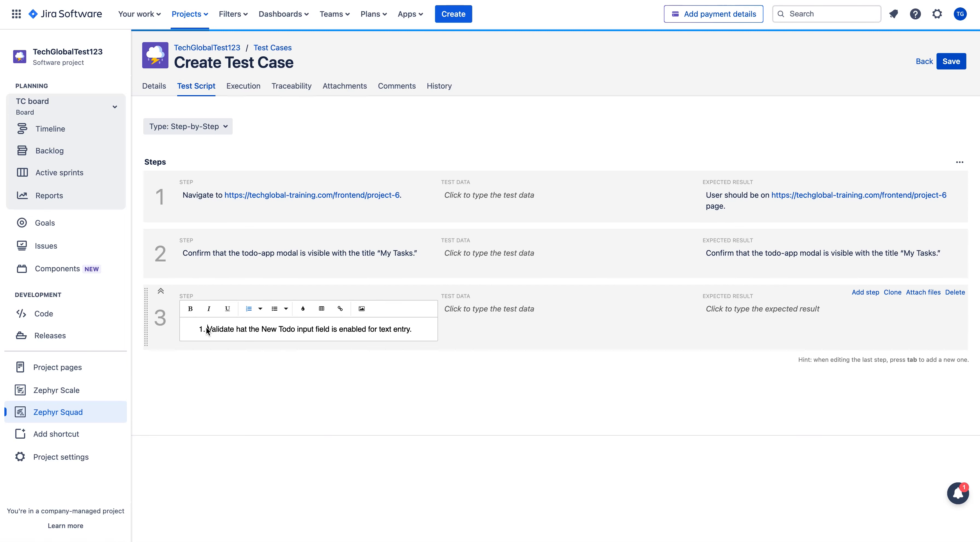
{"action": "key", "text": "BackSpace"}
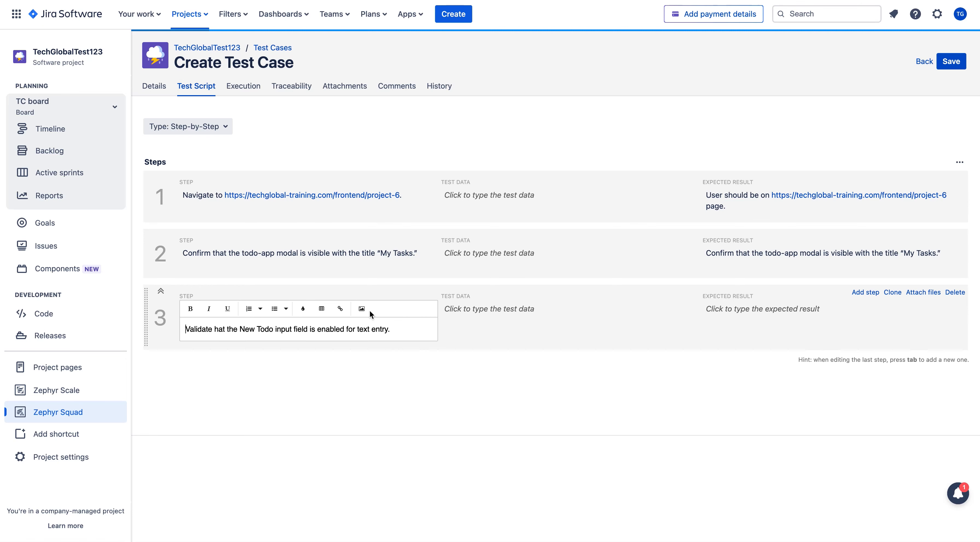
{"action": "left_click", "coordinate": [757, 317]}
{"action": "key", "text": "ctrl+v"}
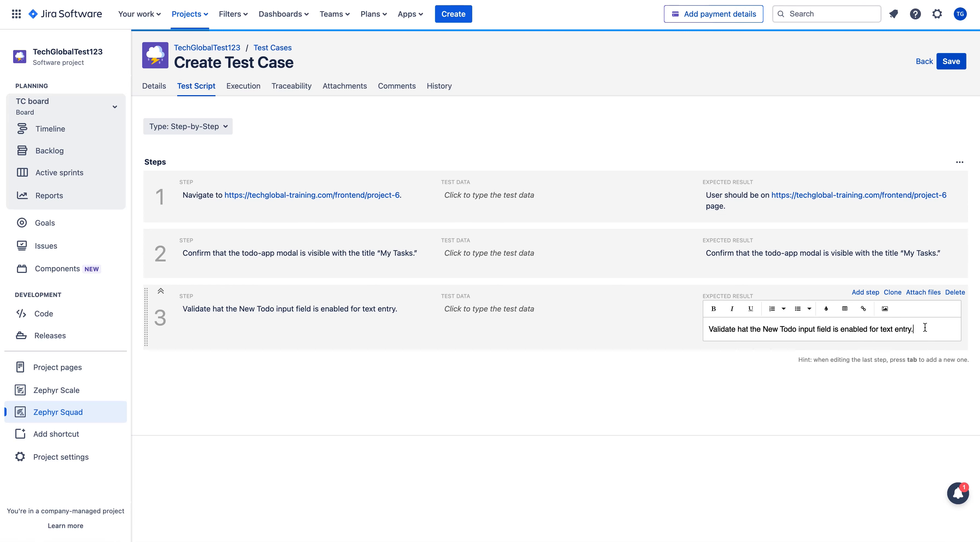
- Add test script step 4 with the Test Case 01 instruction "Validate ADD button is enabled.", without list numbering
{"action": "key", "text": "ctrl+Tab"}
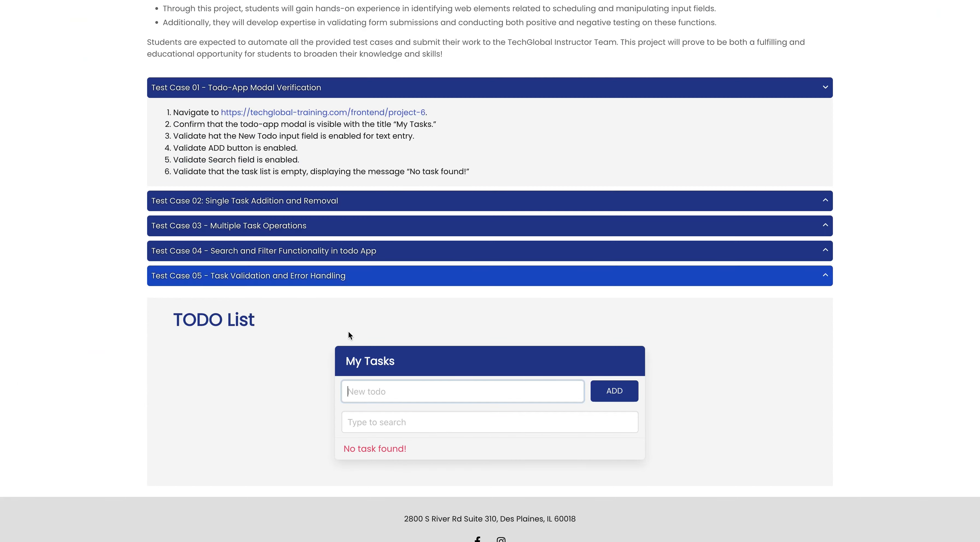
{"action": "left_click", "coordinate": [237, 152]}
{"action": "triple_click", "coordinate": [237, 152]}
{"action": "key", "text": "ctrl+c"}
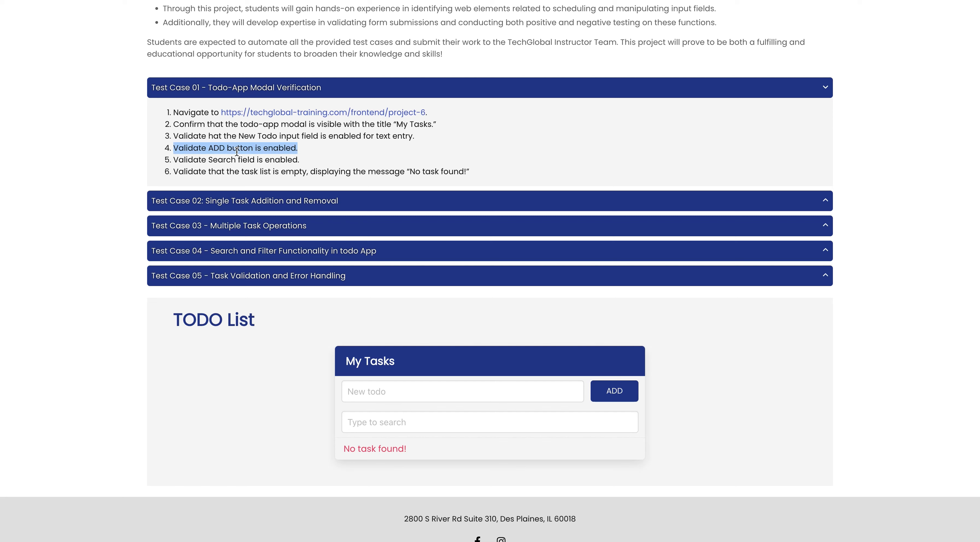
{"action": "scroll", "coordinate": [416, 219], "scroll_direction": "down", "scroll_amount": 1}
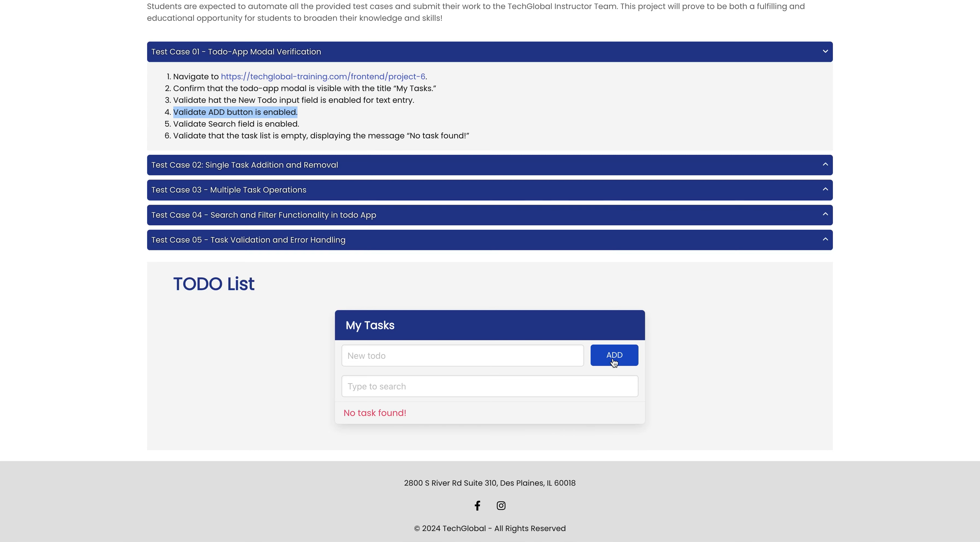
{"action": "left_click", "coordinate": [229, 0]}
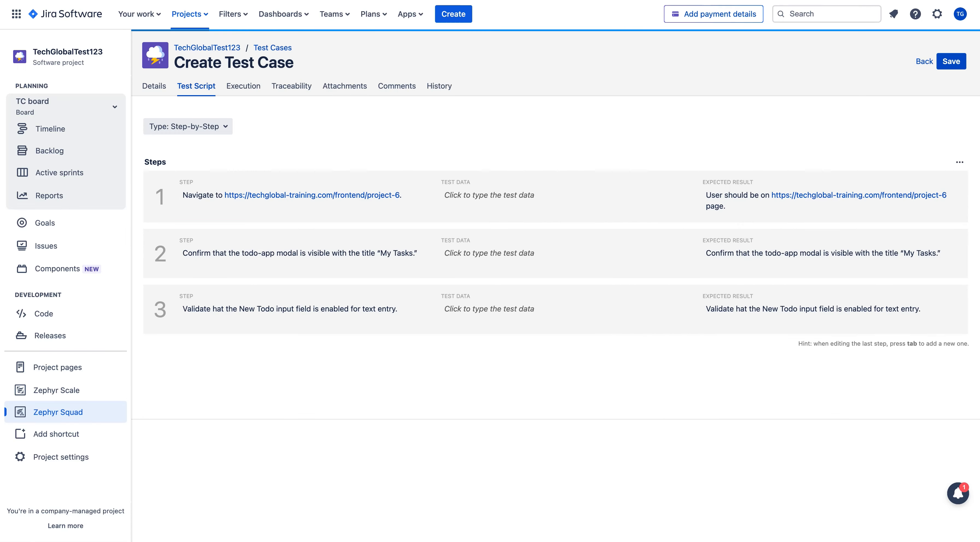
{"action": "left_click", "coordinate": [930, 310]}
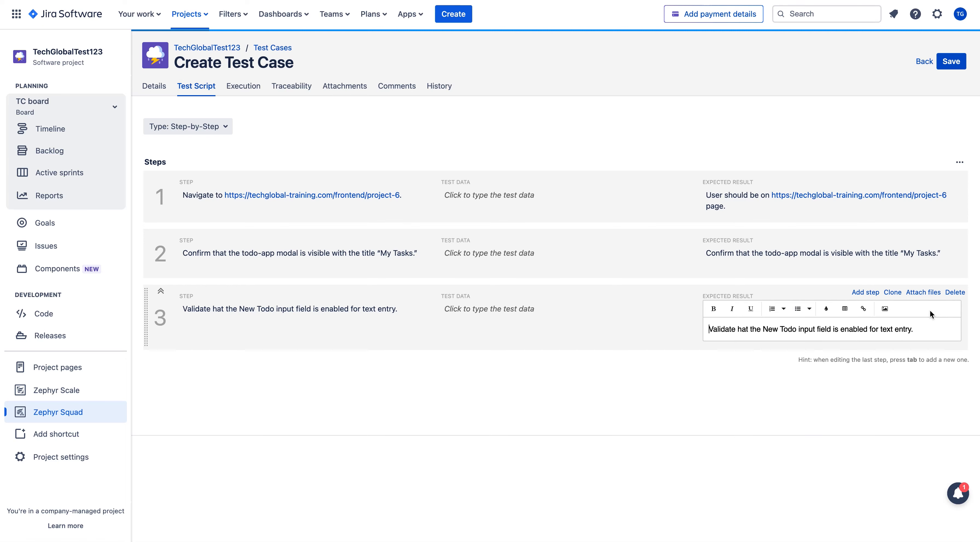
{"action": "key", "text": "Tab"}
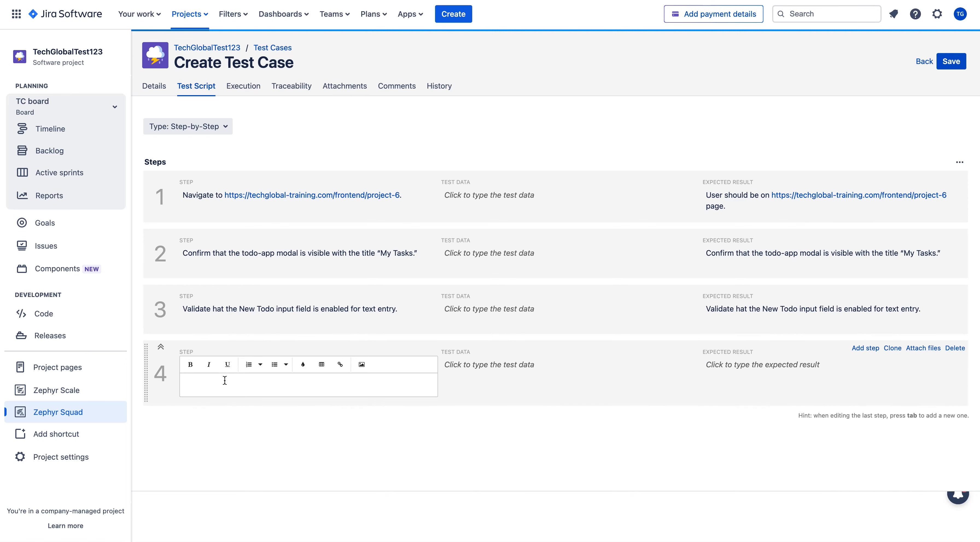
{"action": "key", "text": "ctrl+v"}
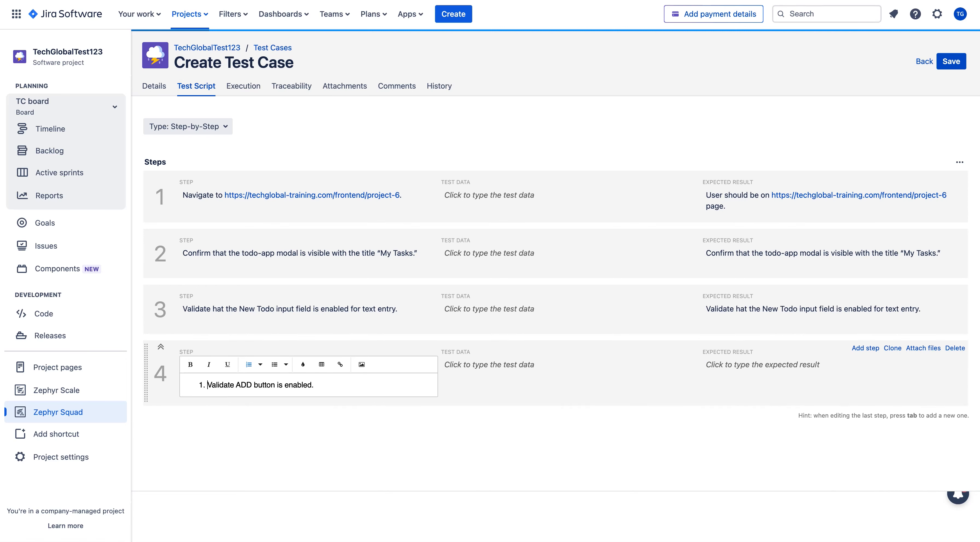
{"action": "key", "text": "BackSpace"}
- Set step 4's expected result to "Validate ADD button is enabled.", without list numbering
{"action": "left_click", "coordinate": [648, 366]}
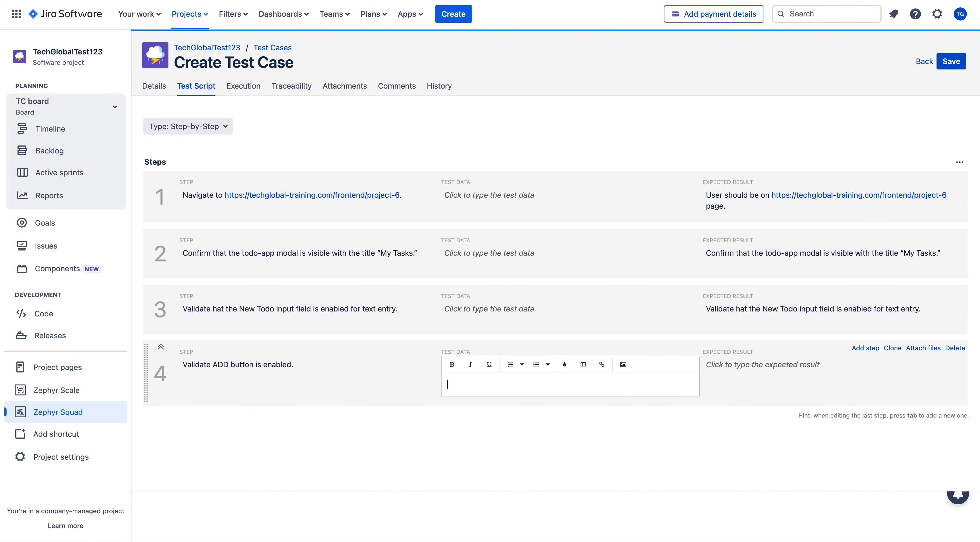
{"action": "key", "text": "Tab"}
{"action": "key", "text": "ctrl+v"}
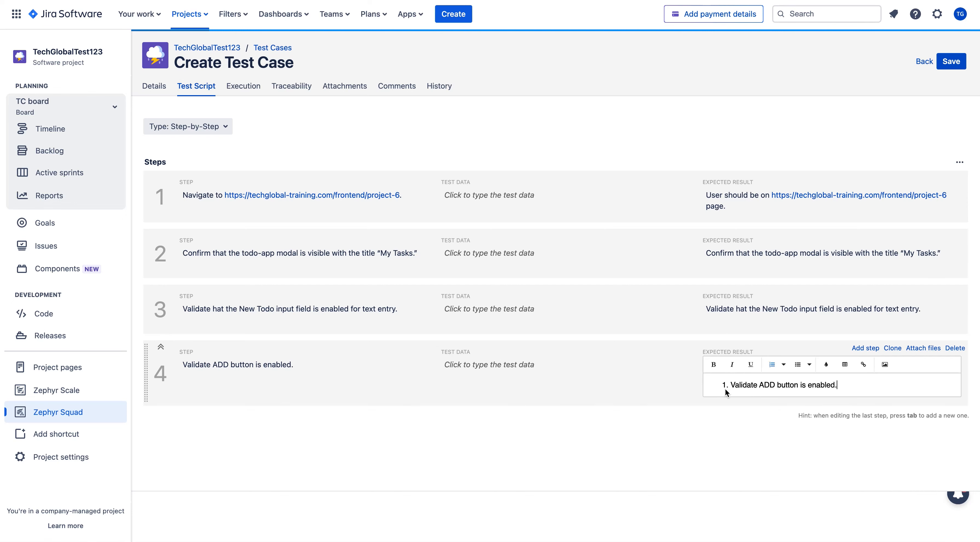
{"action": "key", "text": "BackSpace"}
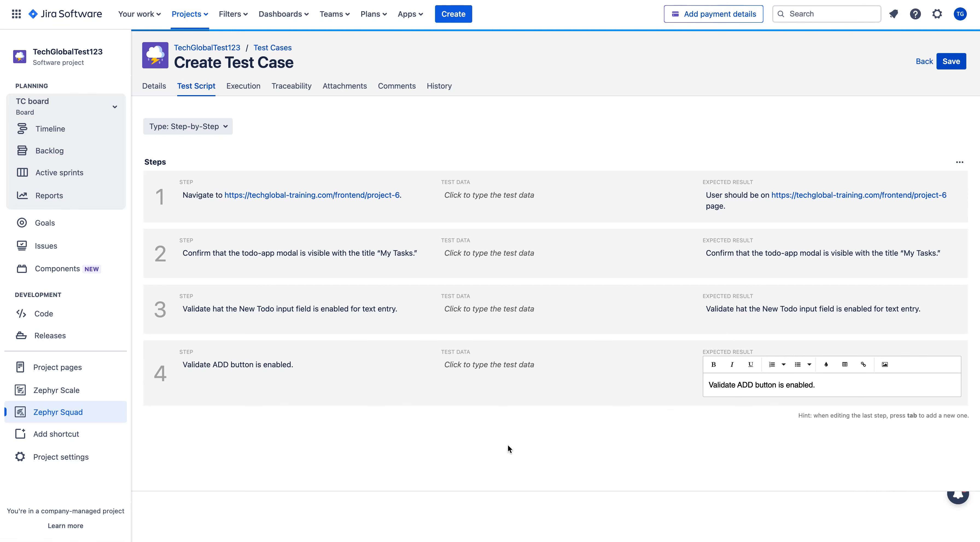
- Add test script step 5 with the Test Case 01 instruction "Validate Search field is enabled.", without list numbering
{"action": "left_click", "coordinate": [828, 385]}
{"action": "key", "text": "Tab"}
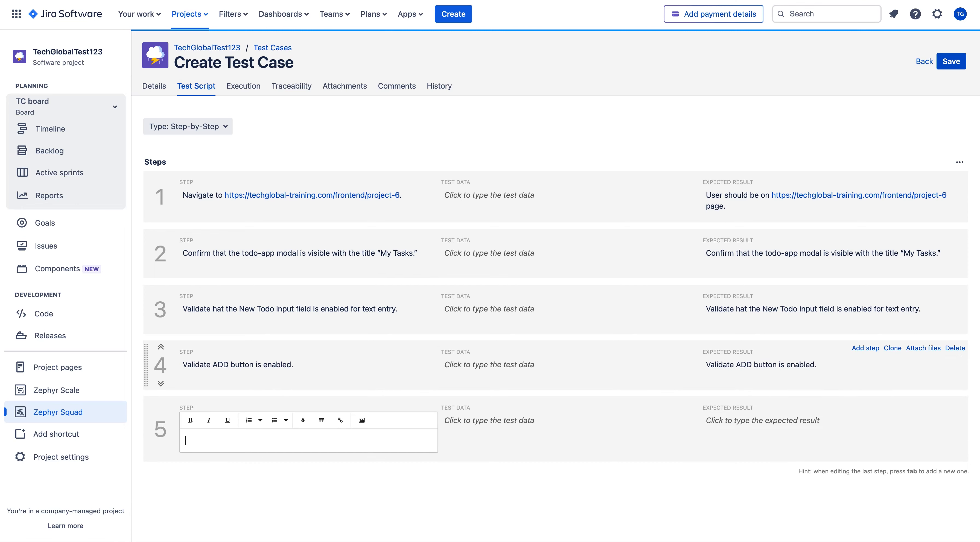
{"action": "key", "text": "ctrl+Tab"}
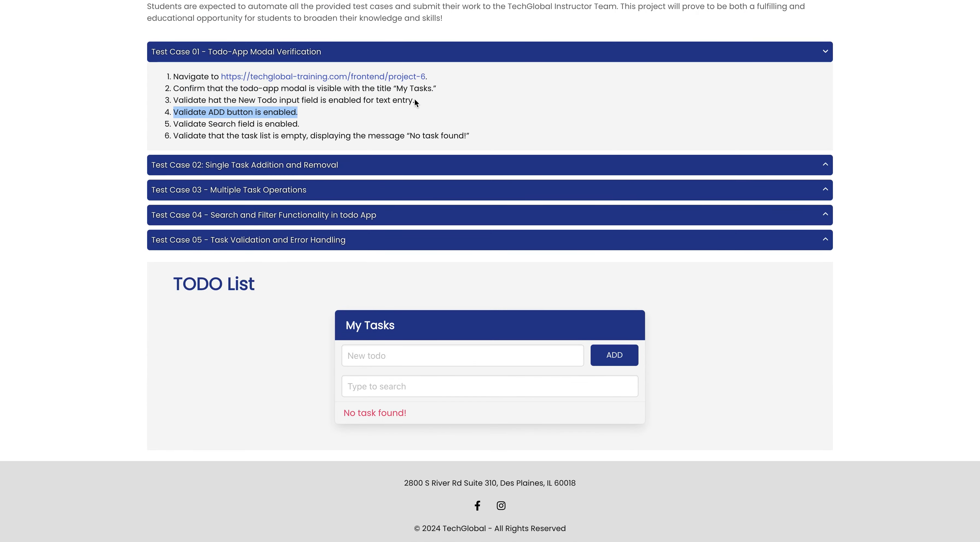
{"action": "triple_click", "coordinate": [247, 124]}
{"action": "key", "text": "super+c"}
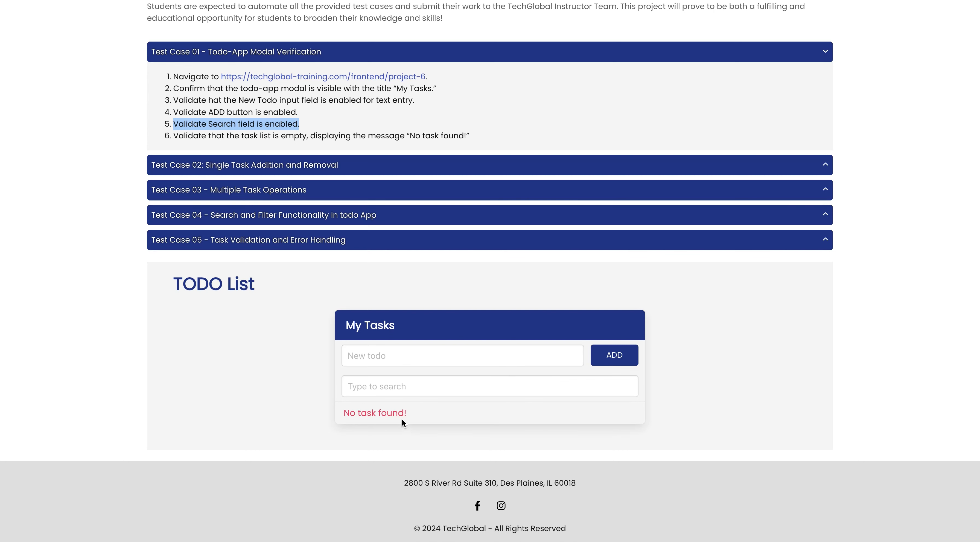
{"action": "left_click", "coordinate": [386, 388]}
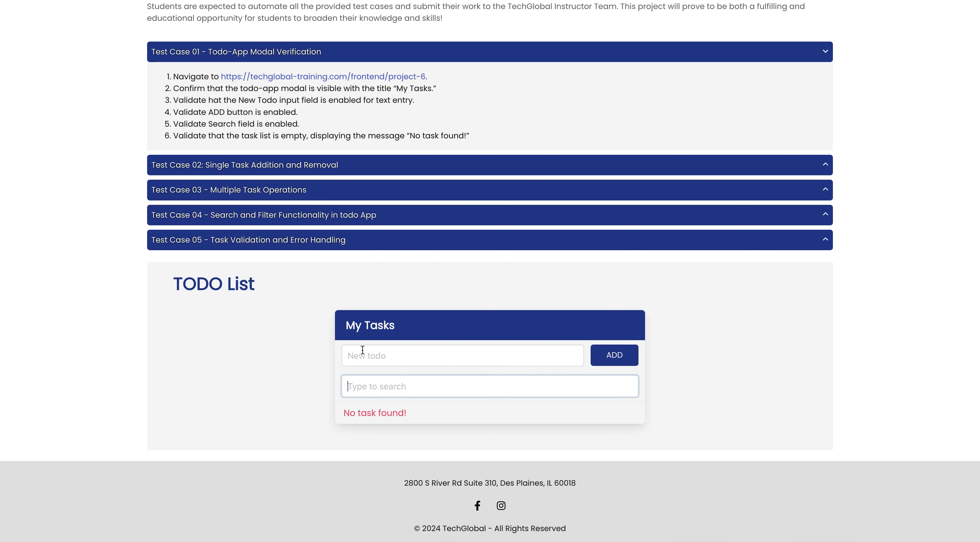
{"action": "left_click", "coordinate": [198, 0]}
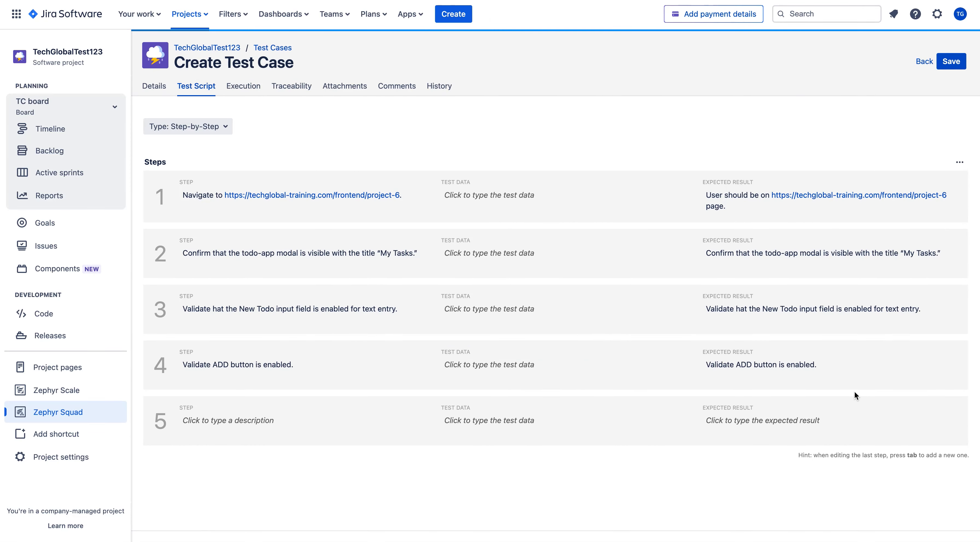
{"action": "left_click", "coordinate": [228, 421]}
{"action": "type", "text": "1. Validate Search field is enabled."}
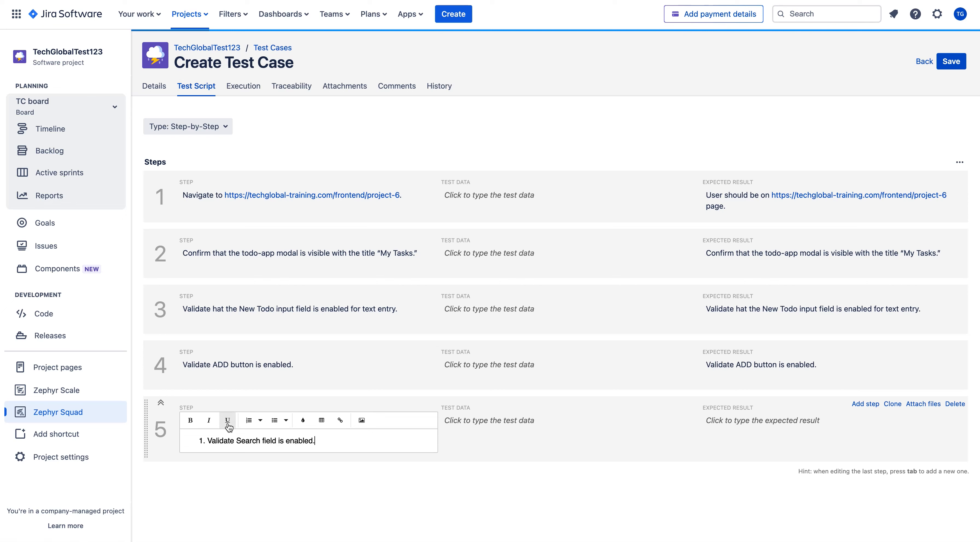
{"action": "left_click", "coordinate": [208, 438]}
{"action": "key", "text": "BackSpace"}
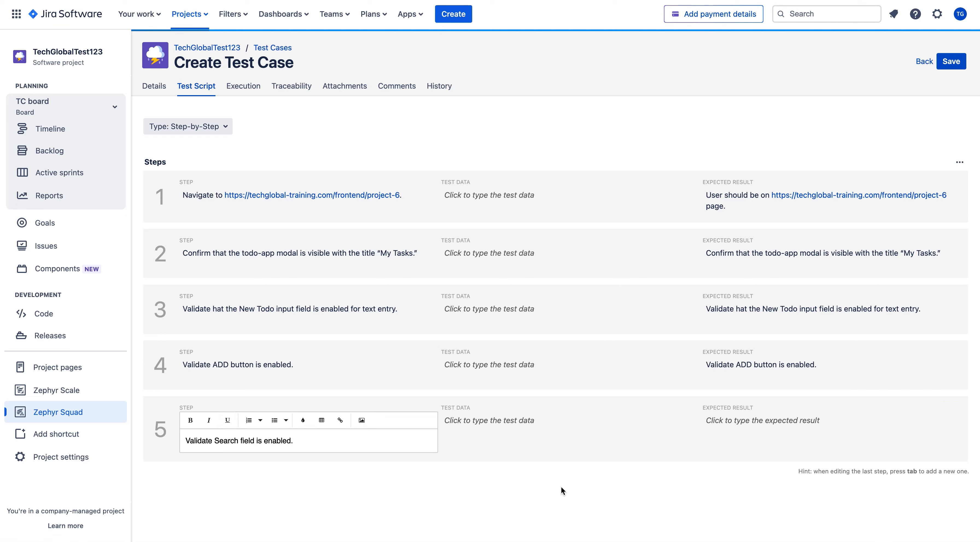
- Set step 5's expected result to "Search field is enabled.", without list numbering
{"action": "left_click", "coordinate": [752, 421]}
{"action": "key", "text": "super+v"}
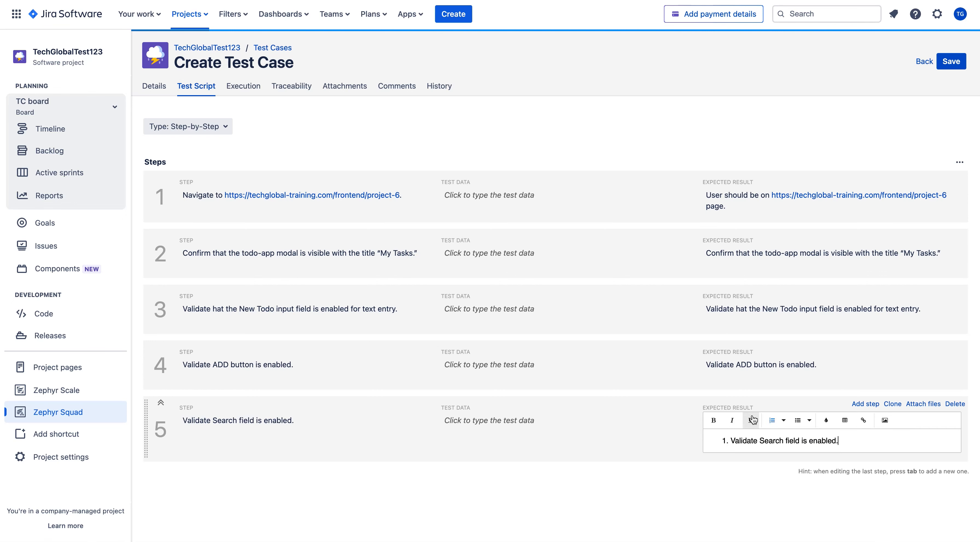
{"action": "left_click", "coordinate": [732, 440]}
{"action": "key", "text": "BackSpace"}
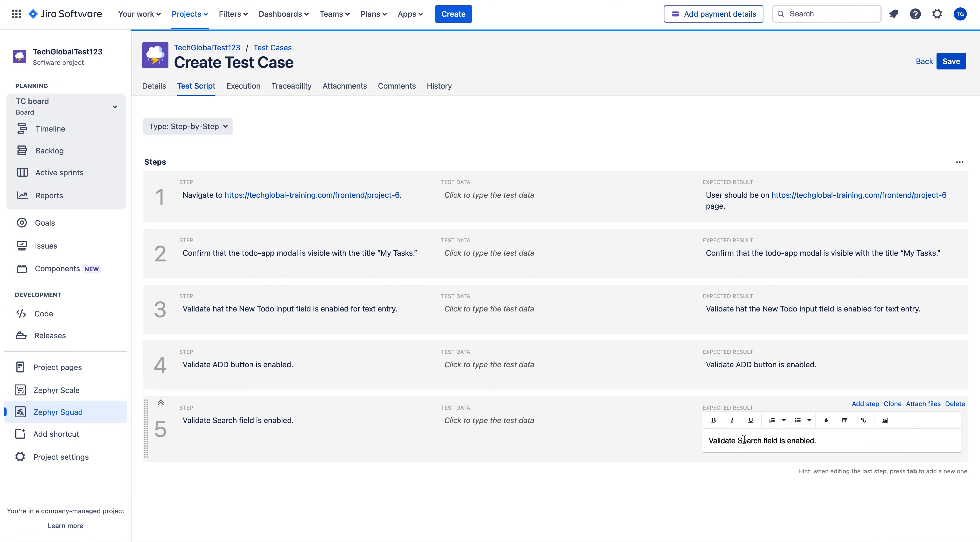
{"action": "left_click_drag", "start_coordinate": [739, 440], "coordinate": [708, 440]}
{"action": "key", "text": "BackSpace"}
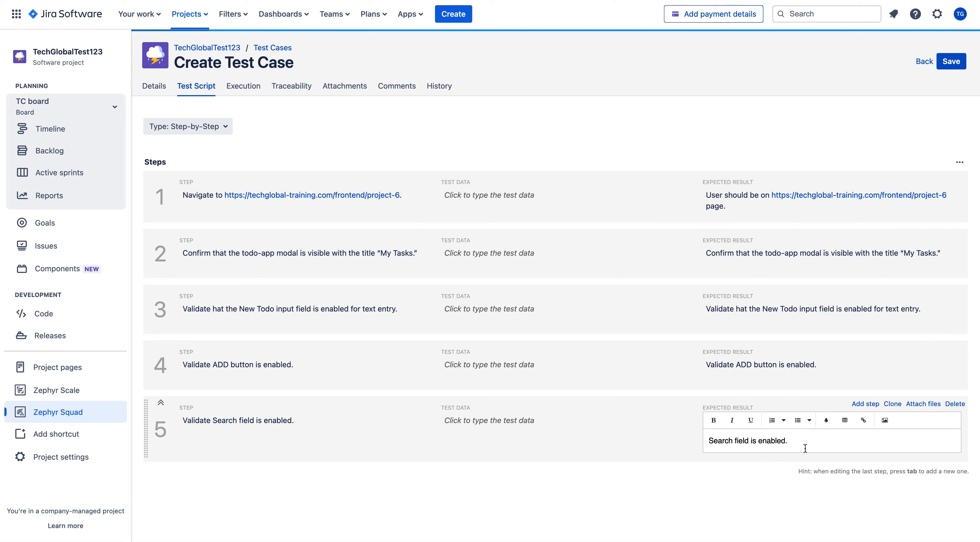
- Add test script step 6 with the Test Case 01 instruction "Validate that the task list is empty, displaying the message “No task found!”", without list numbering
{"action": "key", "text": "ctrl+Tab"}
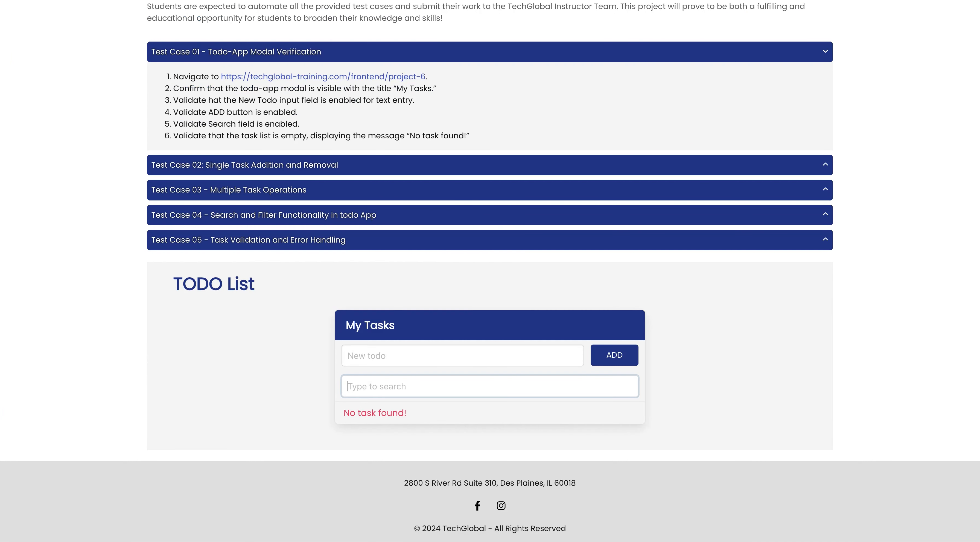
{"action": "triple_click", "coordinate": [223, 135]}
{"action": "key", "text": "ctrl+c"}
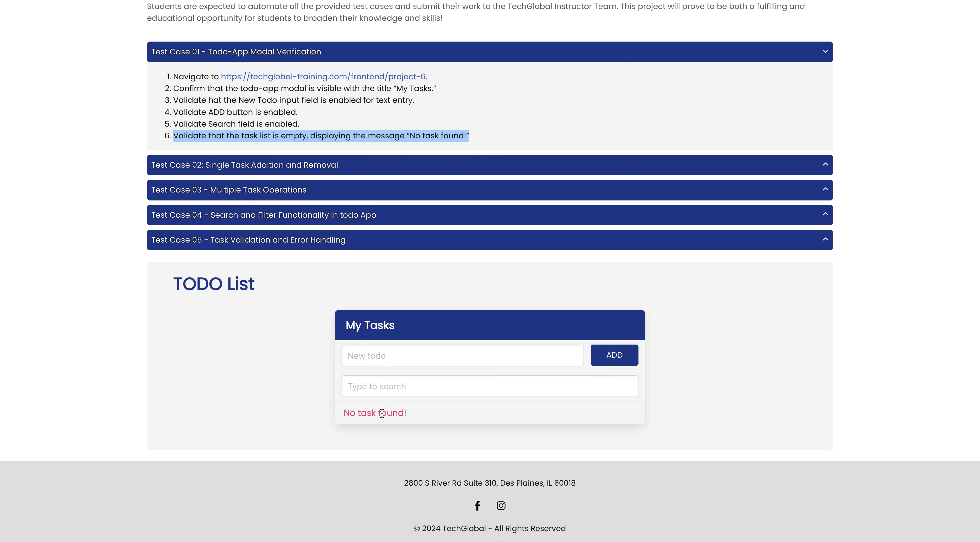
{"action": "key", "text": "ctrl+Tab"}
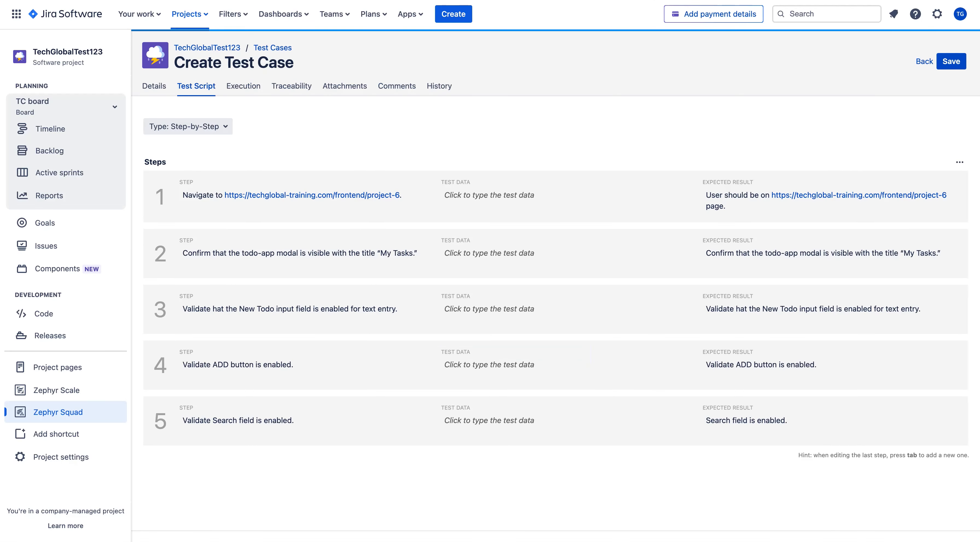
{"action": "left_click", "coordinate": [868, 424]}
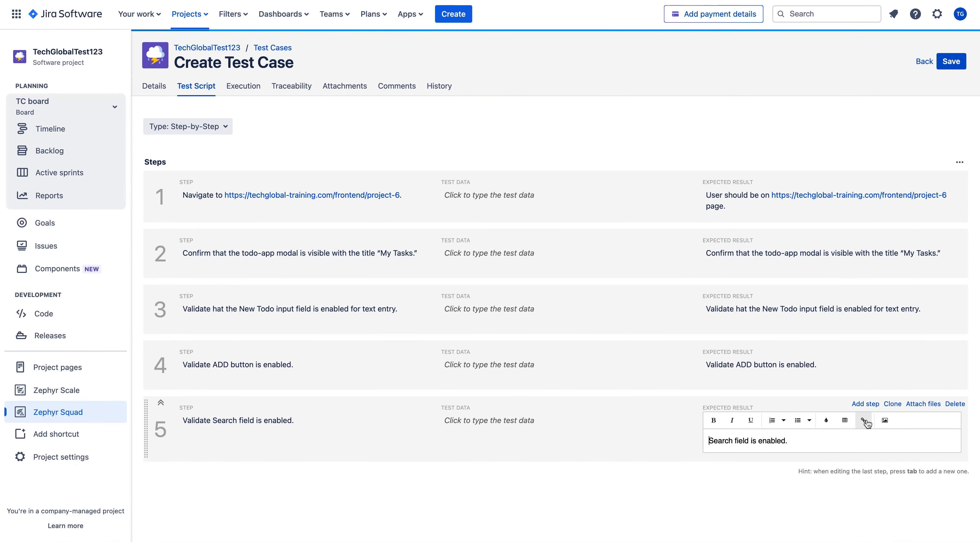
{"action": "key", "text": "Tab"}
{"action": "key", "text": "ctrl+v"}
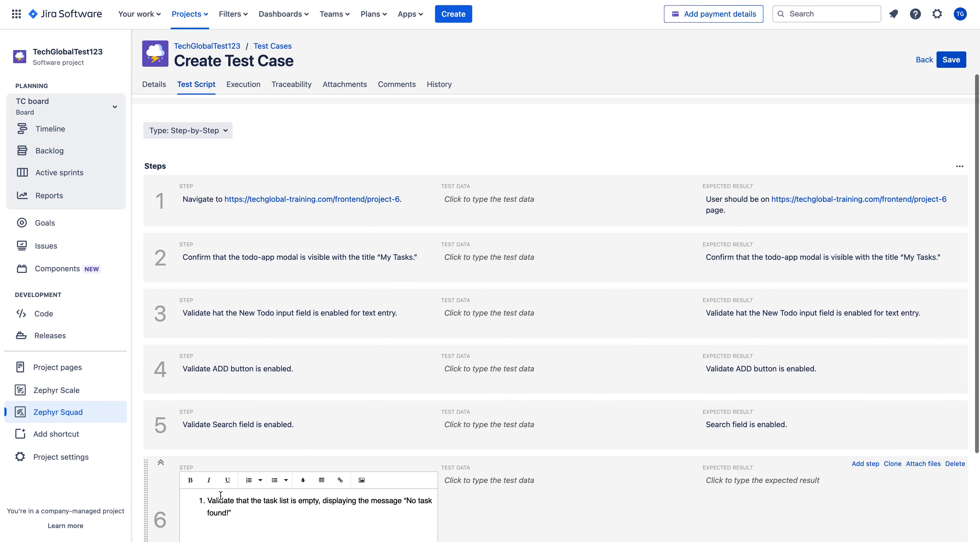
{"action": "key", "text": "BackSpace"}
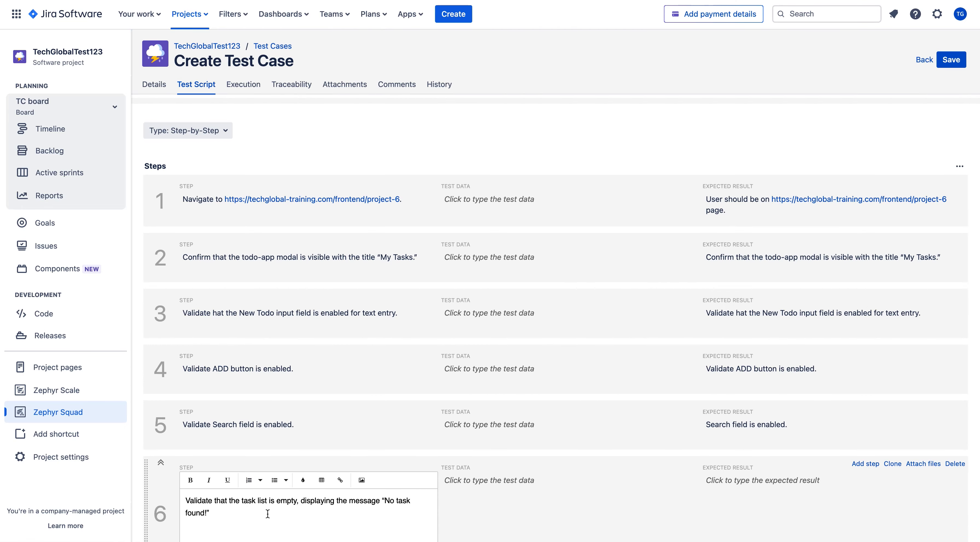
{"action": "scroll", "coordinate": [267, 513], "scroll_direction": "down", "scroll_amount": 3}
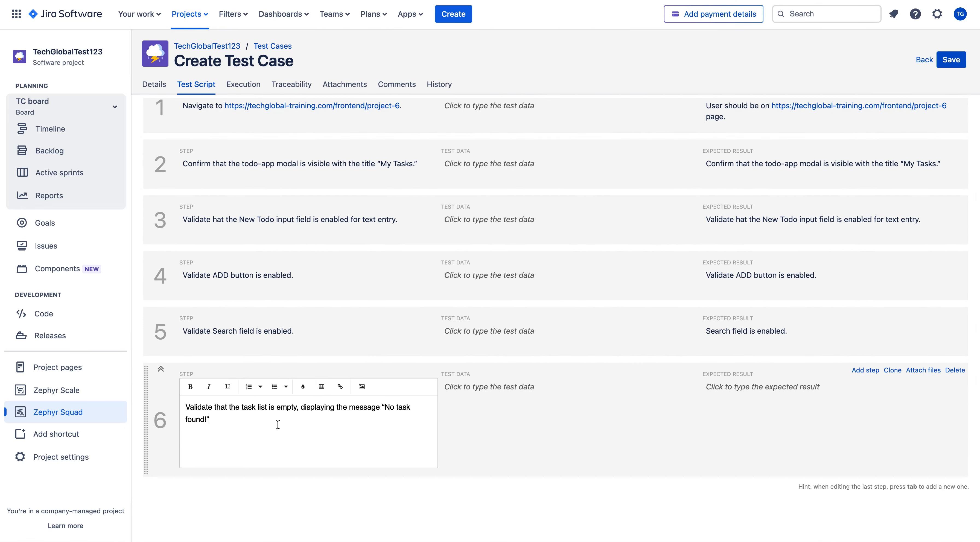
- Set step 6's expected result to "Validate that the task list is empty, displaying the message “No task found!”", without list numbering
{"action": "left_click", "coordinate": [758, 386]}
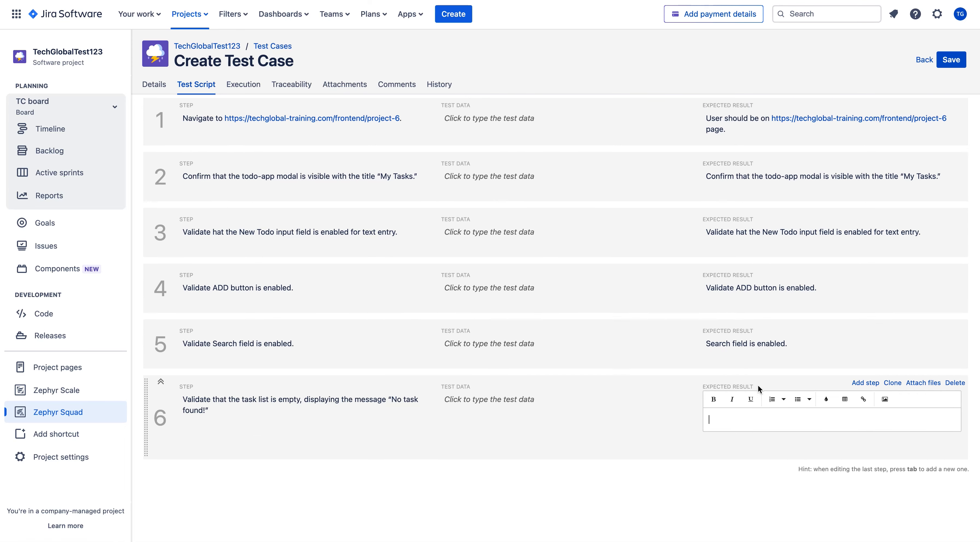
{"action": "key", "text": "ctrl+v"}
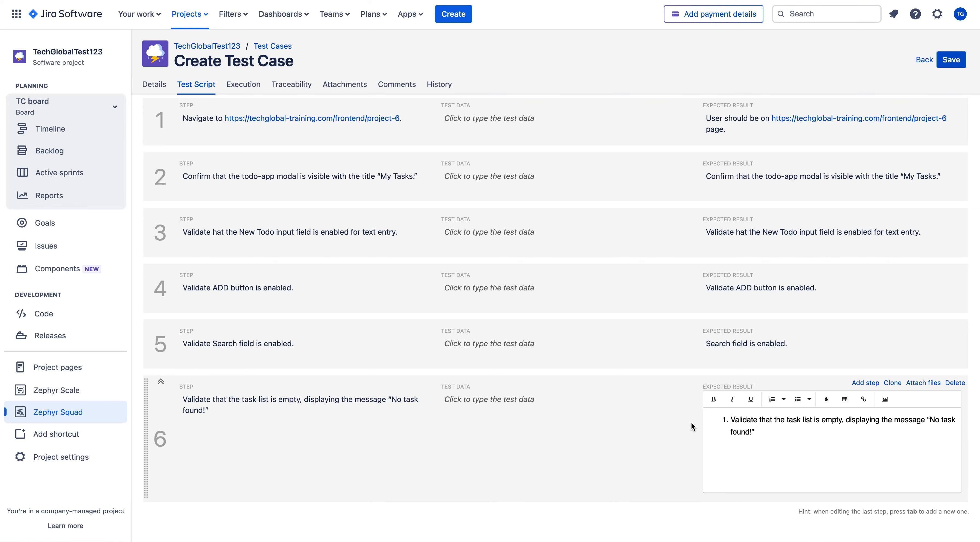
{"action": "key", "text": "BackSpace"}
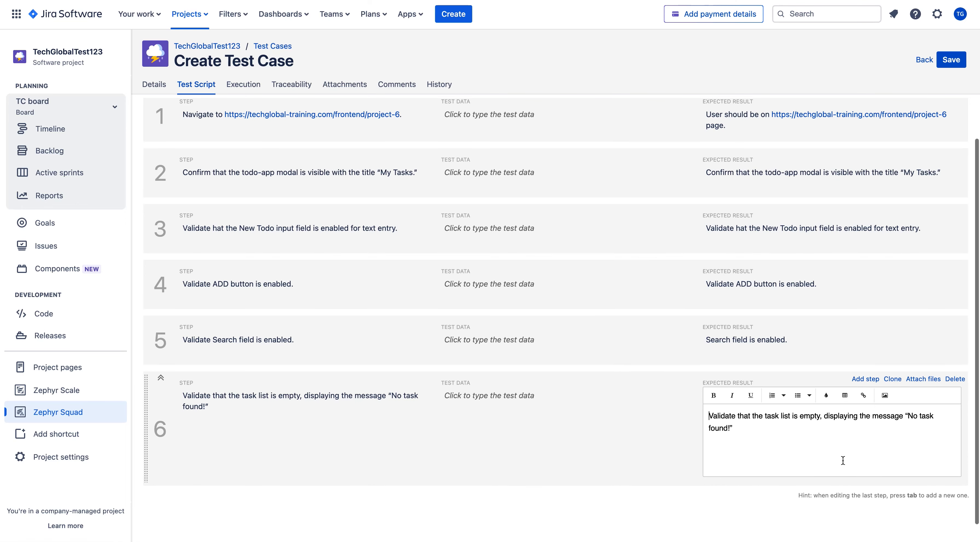
{"action": "scroll", "coordinate": [843, 460], "scroll_direction": "down", "scroll_amount": 1}
{"action": "left_click", "coordinate": [789, 418]}
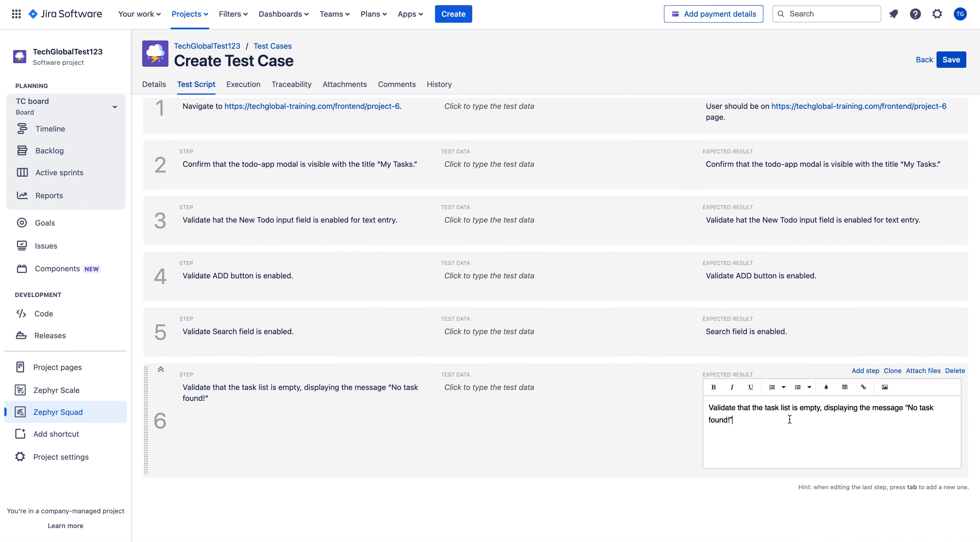
{"action": "scroll", "coordinate": [757, 420], "scroll_direction": "down", "scroll_amount": 1}
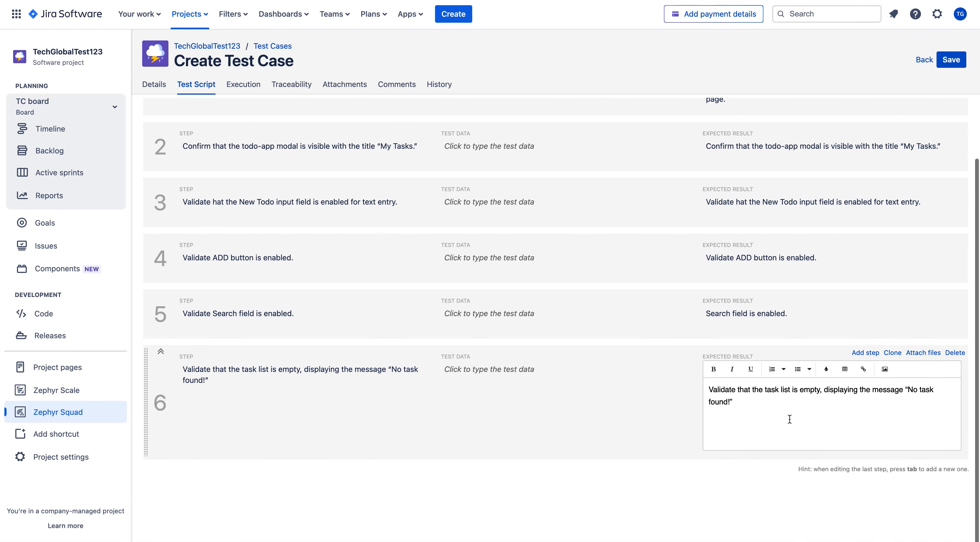
- Save the new test case and return to the Zephyr Squad test case list
{"action": "left_click", "coordinate": [709, 490]}
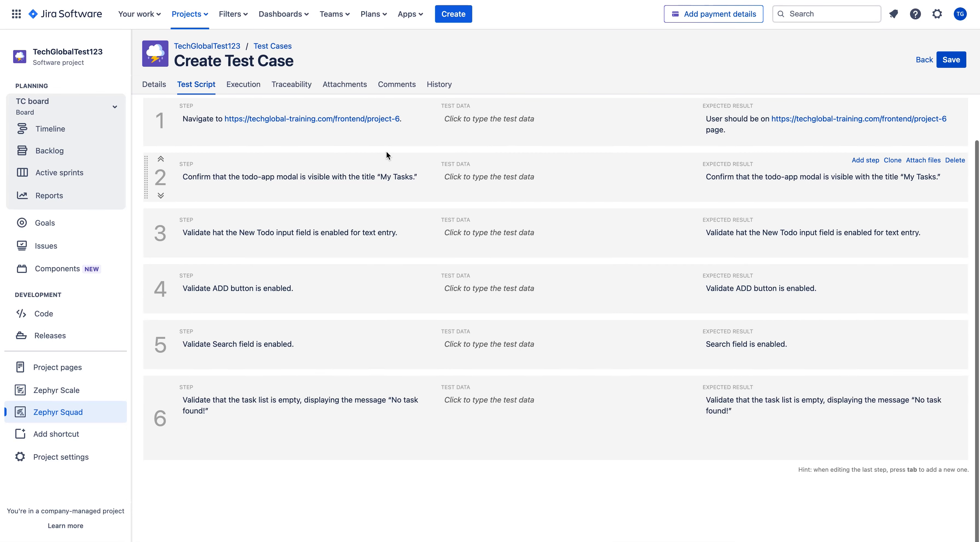
{"action": "scroll", "coordinate": [386, 154], "scroll_direction": "up", "scroll_amount": 1}
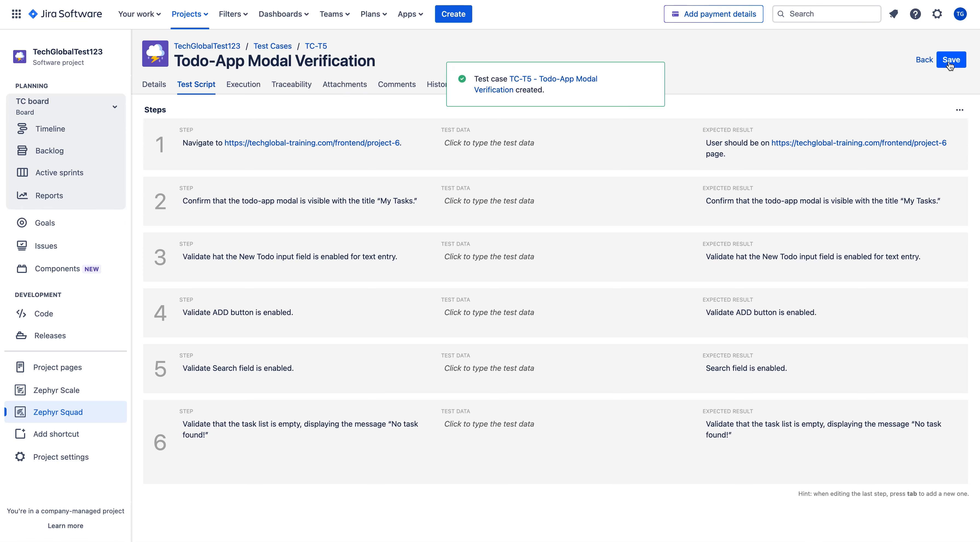
{"action": "left_click", "coordinate": [72, 418]}
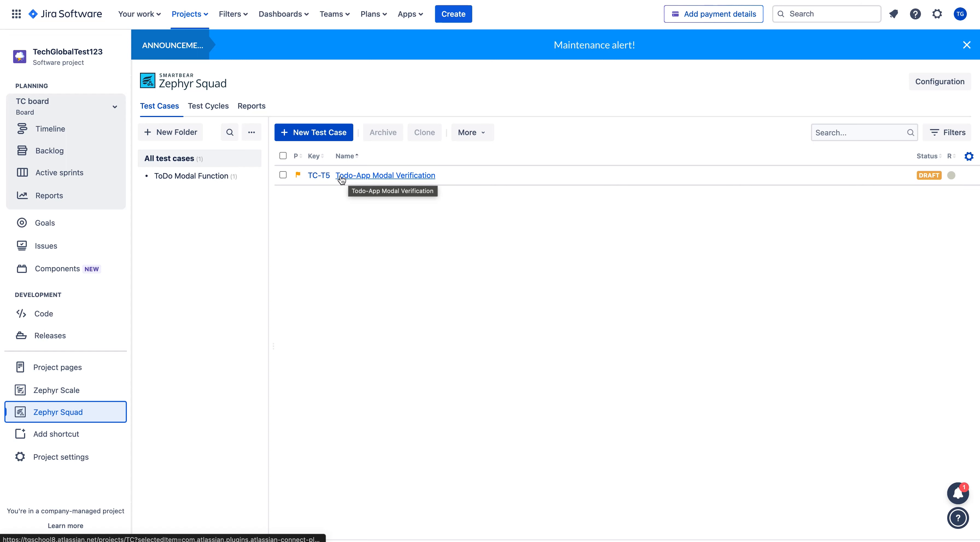
- Open the Todo-App Modal Verification test case and review its test script, execution, traceability, attachments, comments, history and details
{"action": "left_click", "coordinate": [375, 176]}
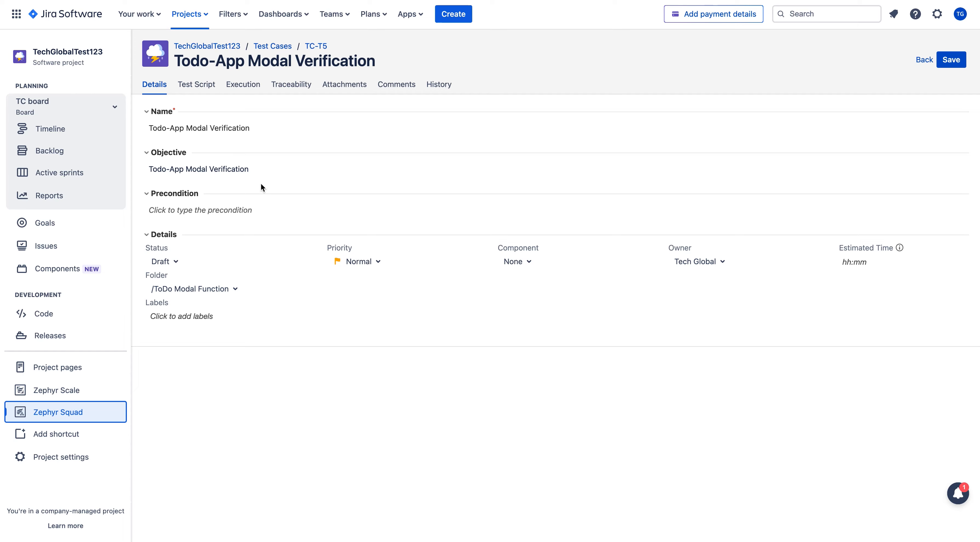
{"action": "left_click", "coordinate": [212, 90]}
{"action": "scroll", "coordinate": [231, 228], "scroll_direction": "down", "scroll_amount": 2}
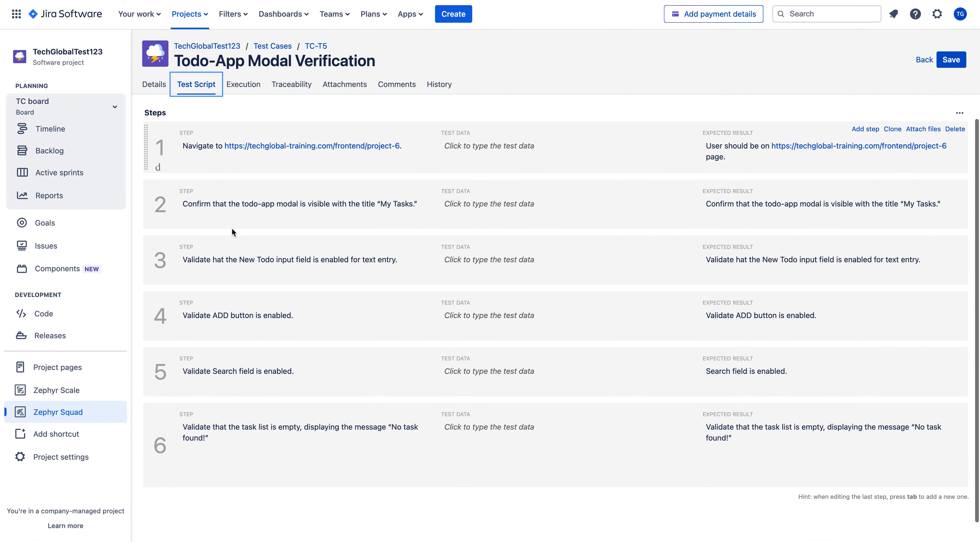
{"action": "scroll", "coordinate": [233, 233], "scroll_direction": "up", "scroll_amount": 2}
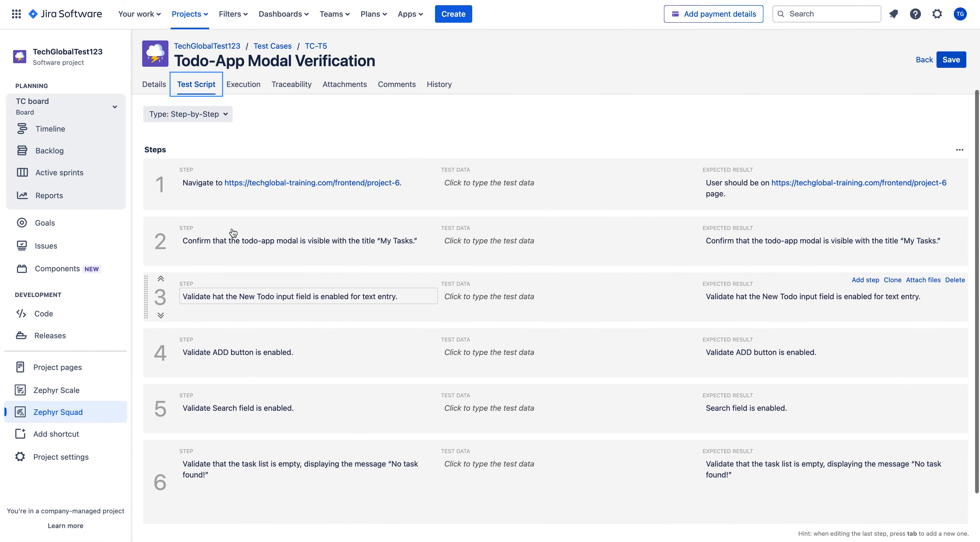
{"action": "left_click", "coordinate": [256, 88]}
{"action": "left_click", "coordinate": [297, 84]}
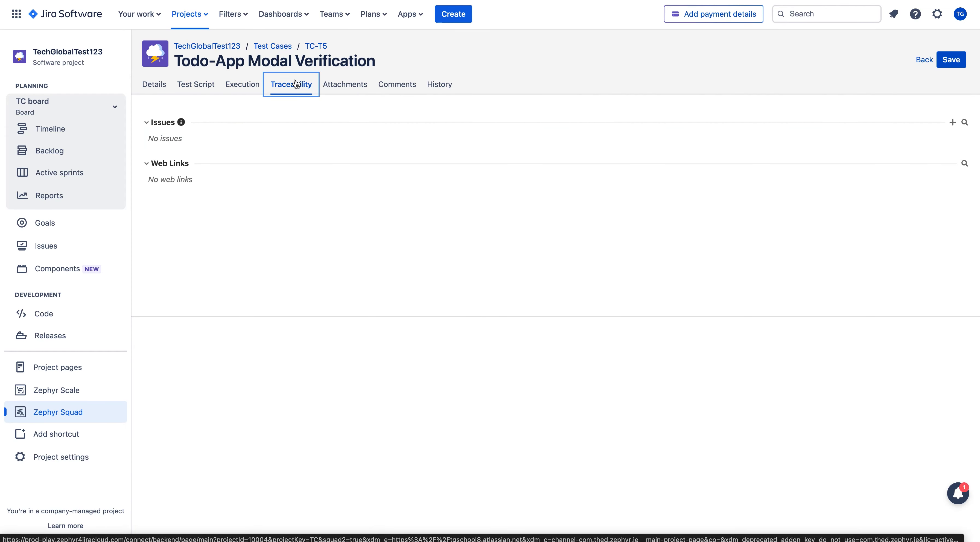
{"action": "left_click", "coordinate": [344, 85]}
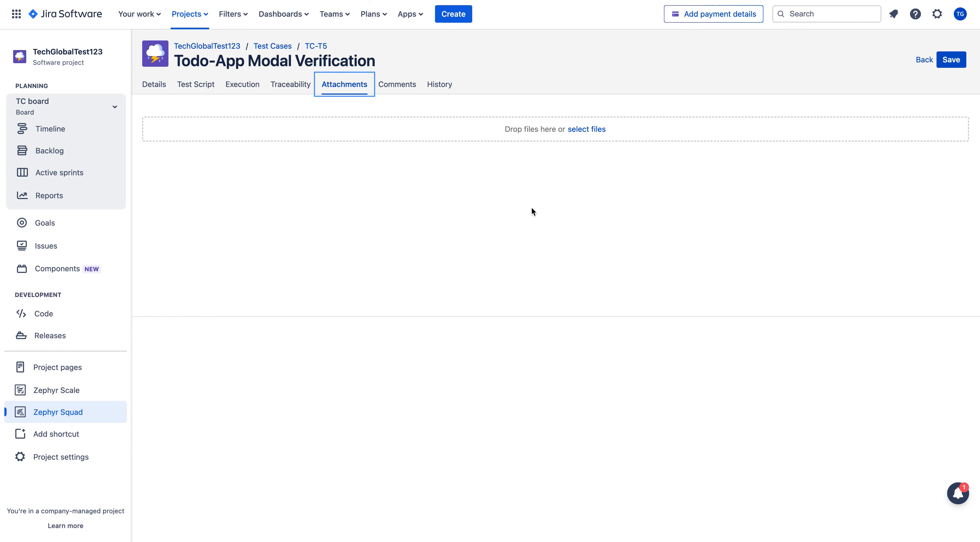
{"action": "left_click", "coordinate": [395, 91]}
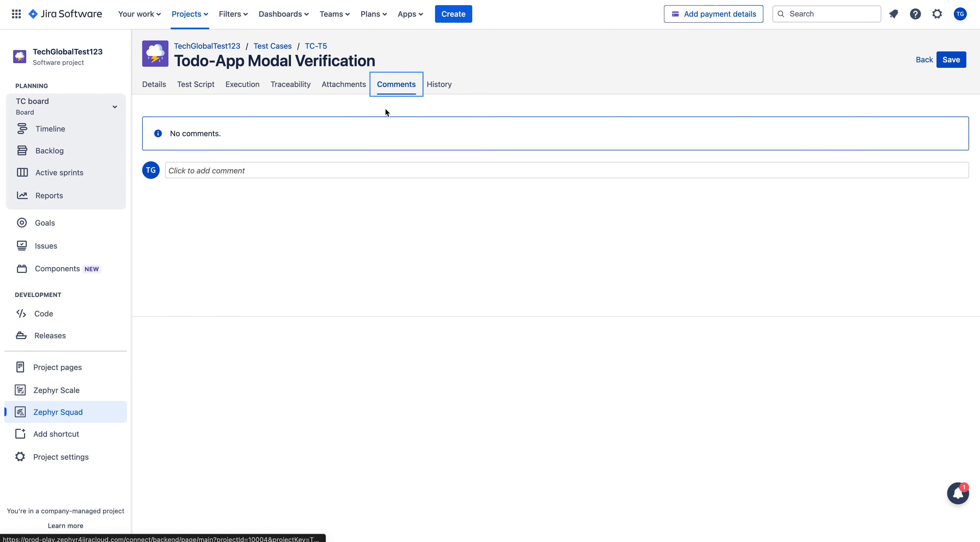
{"action": "left_click", "coordinate": [444, 96]}
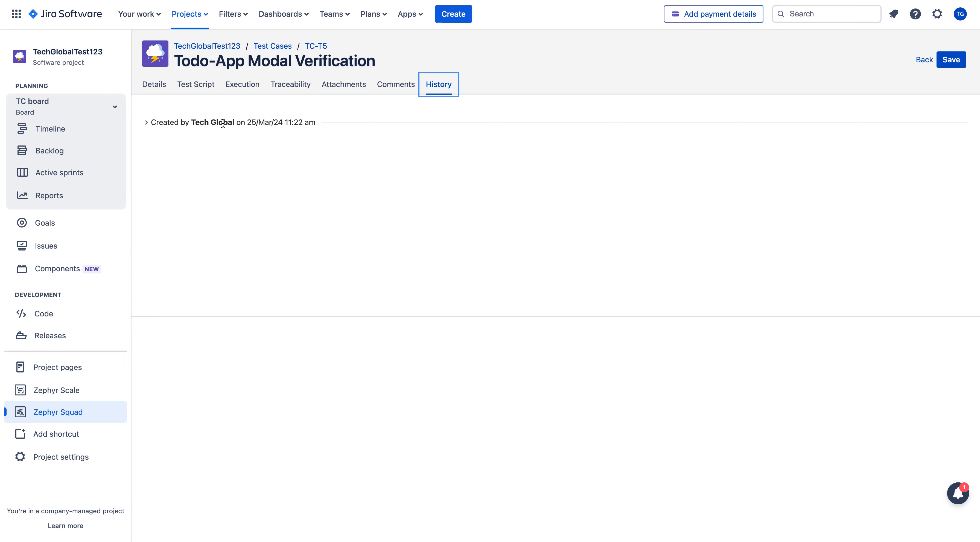
{"action": "left_click", "coordinate": [397, 83]}
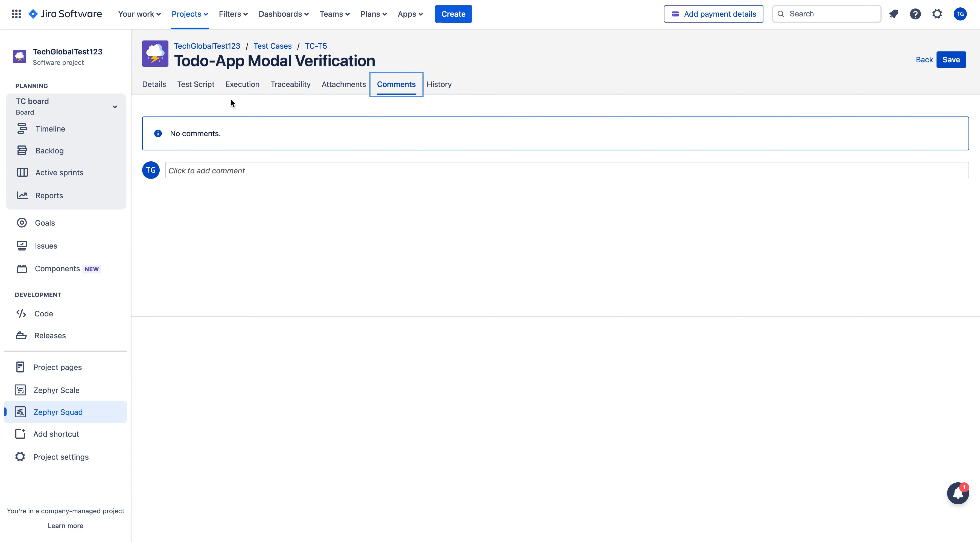
{"action": "left_click", "coordinate": [163, 90]}
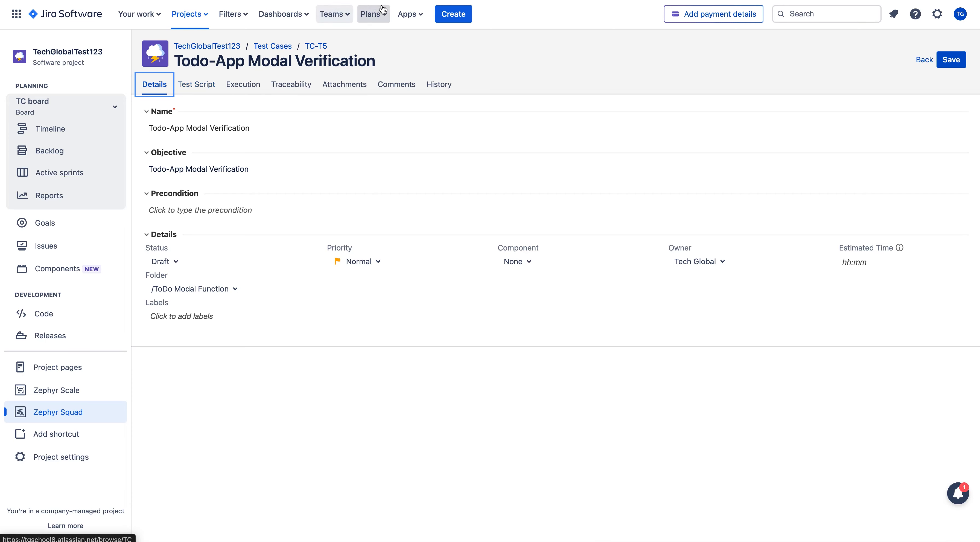
- Switch to the TechGlobal Todo List page, collapse Test Case 01 and expand Test Case 02: Single Task Addition and Removal
{"action": "left_click", "coordinate": [392, 1]}
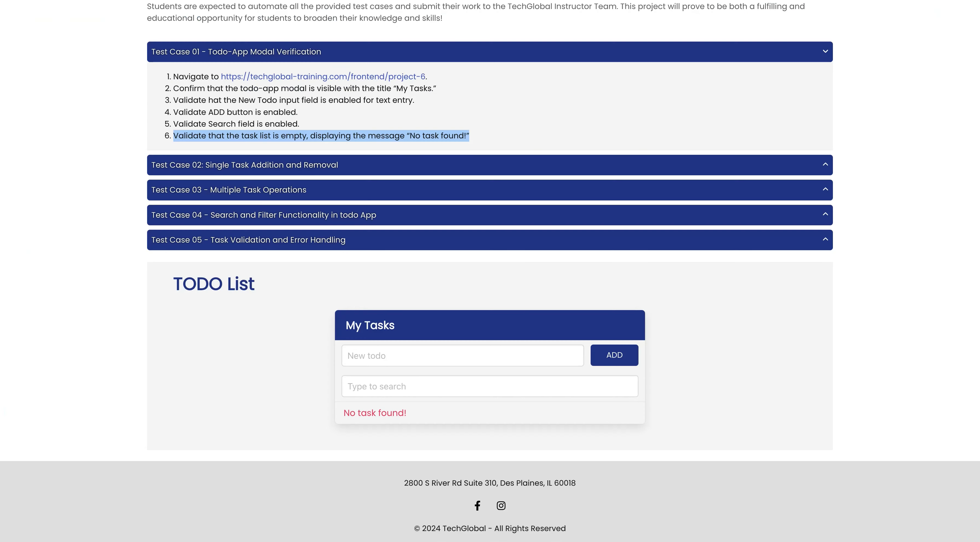
{"action": "left_click", "coordinate": [205, 51]}
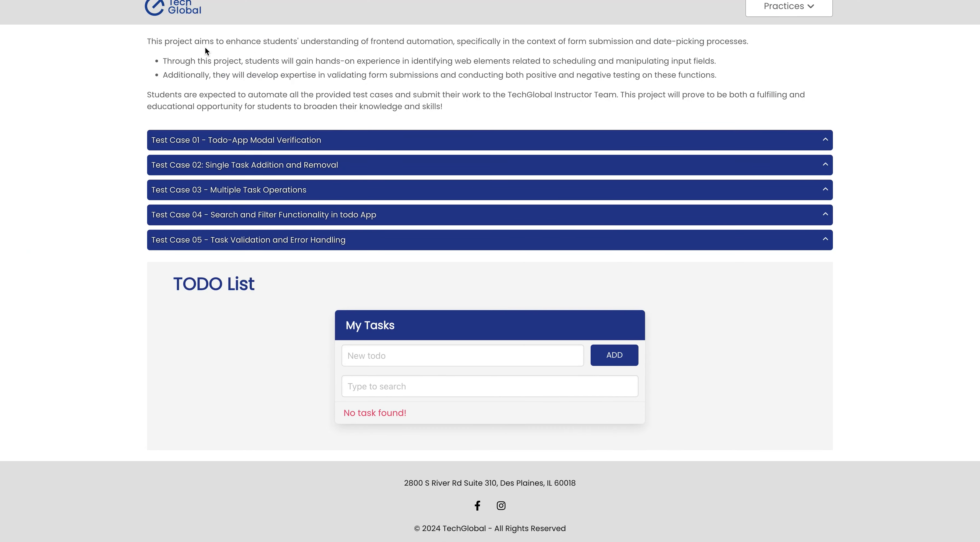
{"action": "left_click", "coordinate": [256, 172]}
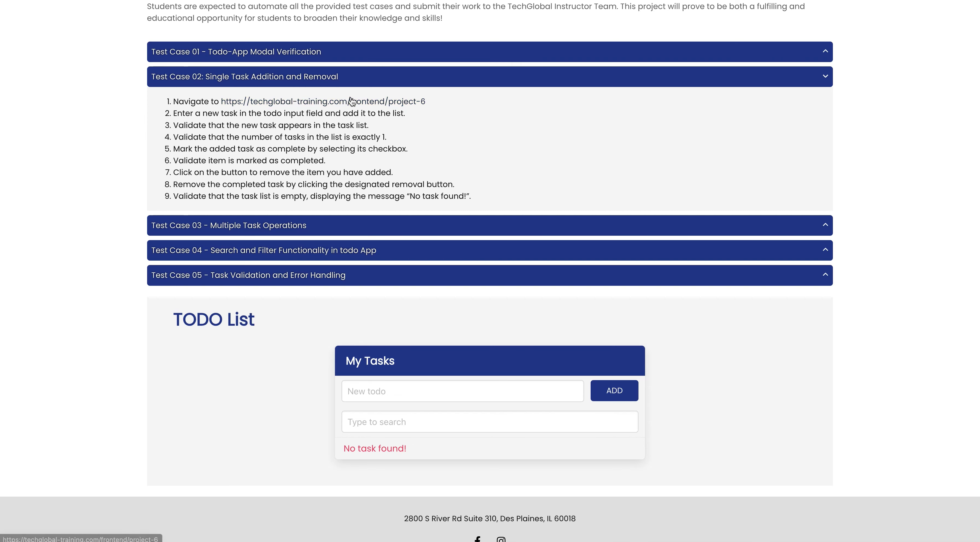
- Copy Test Case 02's first instruction and start a new Zephyr Squad test case in Jira
{"action": "left_click_drag", "start_coordinate": [432, 101], "coordinate": [156, 100]}
{"action": "key", "text": "super+c"}
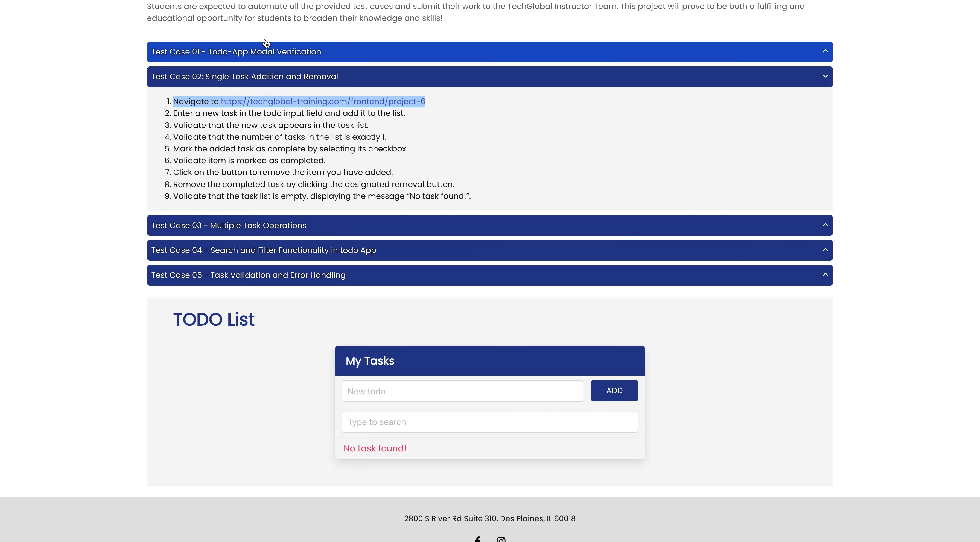
{"action": "left_click", "coordinate": [183, 1]}
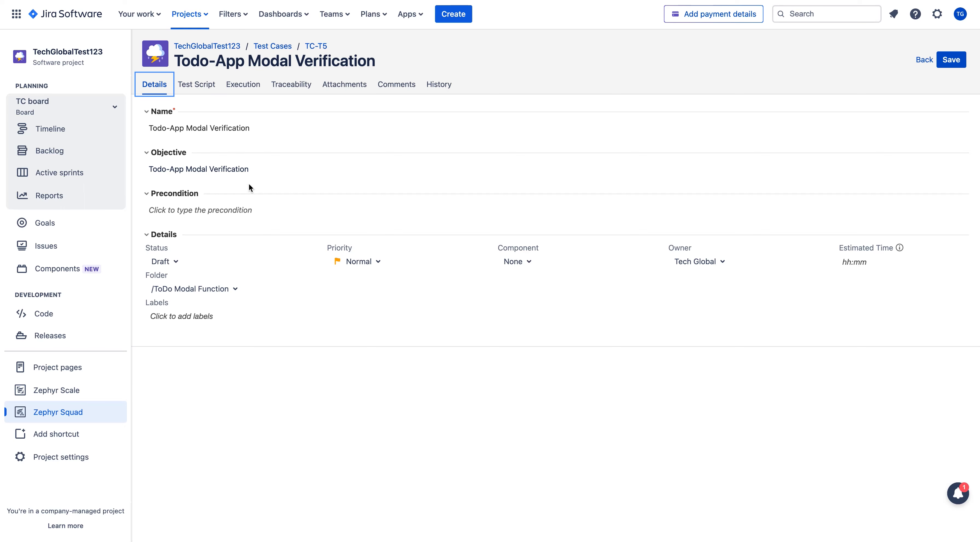
{"action": "left_click", "coordinate": [61, 412]}
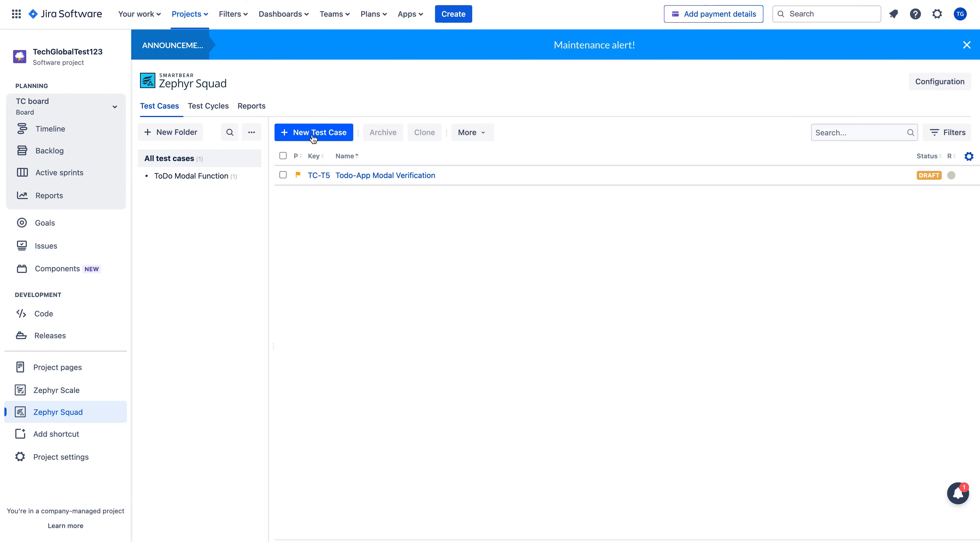
{"action": "left_click", "coordinate": [313, 137]}
{"action": "left_click", "coordinate": [213, 157]}
{"action": "key", "text": "super+v"}
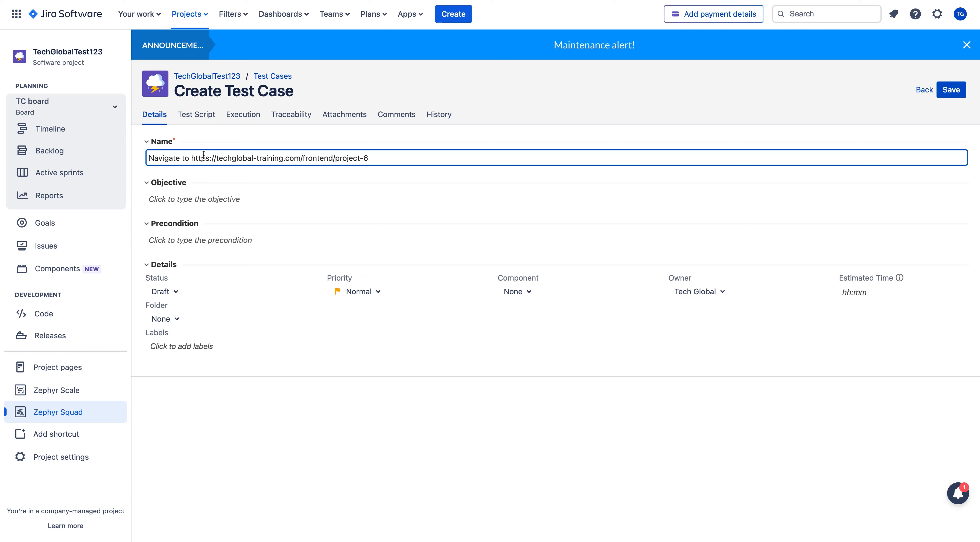
{"action": "triple_click", "coordinate": [191, 158]}
{"action": "key", "text": "BackSpace"}
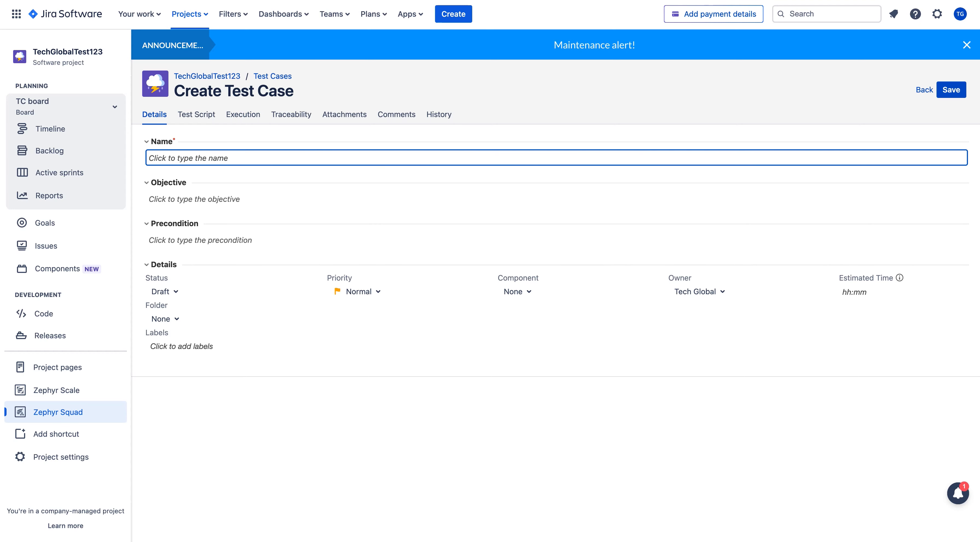
- Name the new test case "Single Task Addition and Removal", copied from the Test Case 02 heading on the TechGlobal page
{"action": "key", "text": "super+Tab"}
{"action": "left_click_drag", "start_coordinate": [339, 76], "coordinate": [206, 77]}
{"action": "key", "text": "super+c"}
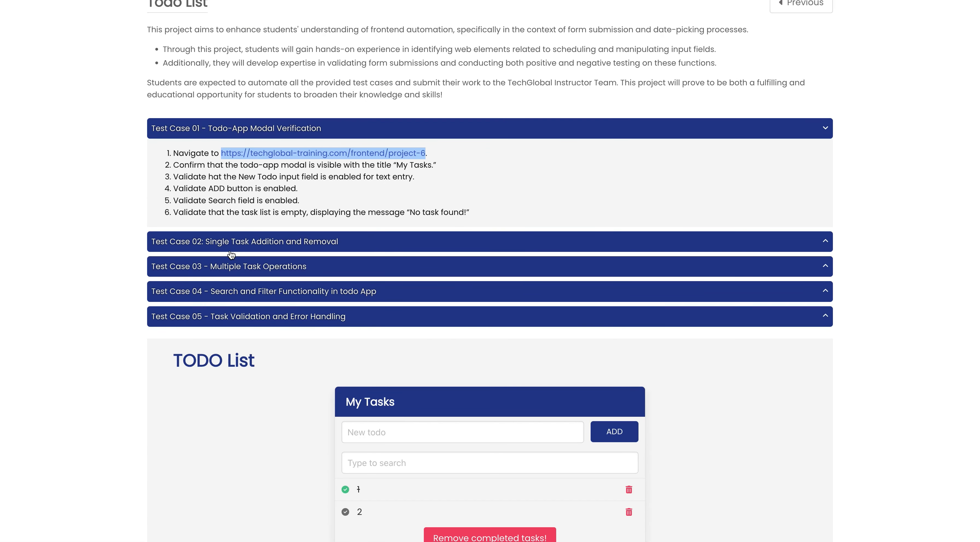
{"action": "key", "text": "super+Tab"}
{"action": "key", "text": "super+v"}
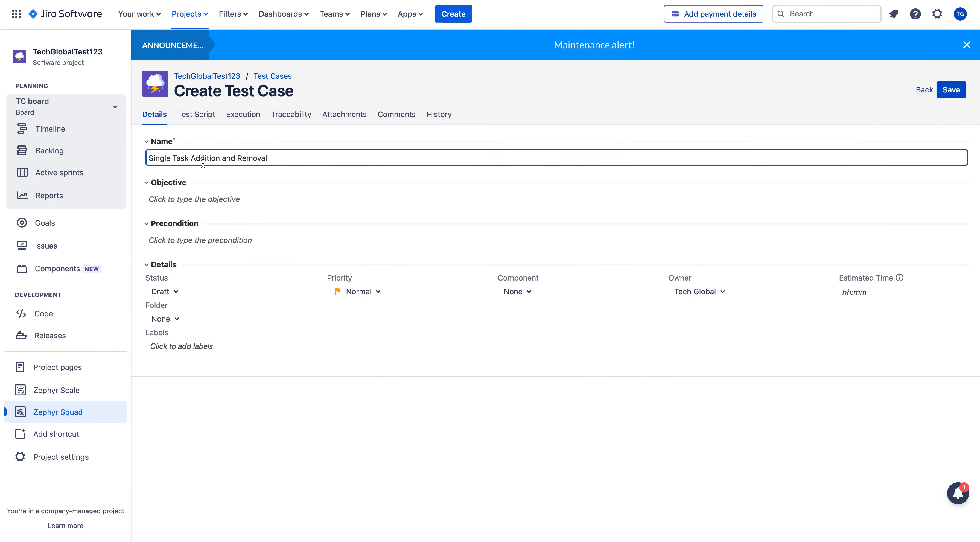
- Set the test case's objective to "Single Task Addition and Removal" and its folder to /ToDo Modal Function
{"action": "left_click", "coordinate": [212, 199]}
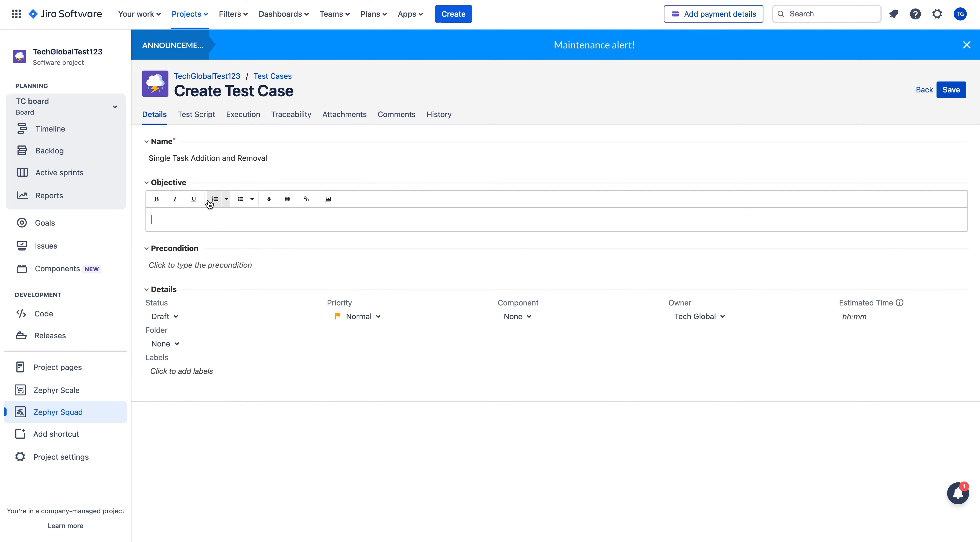
{"action": "key", "text": "super+v"}
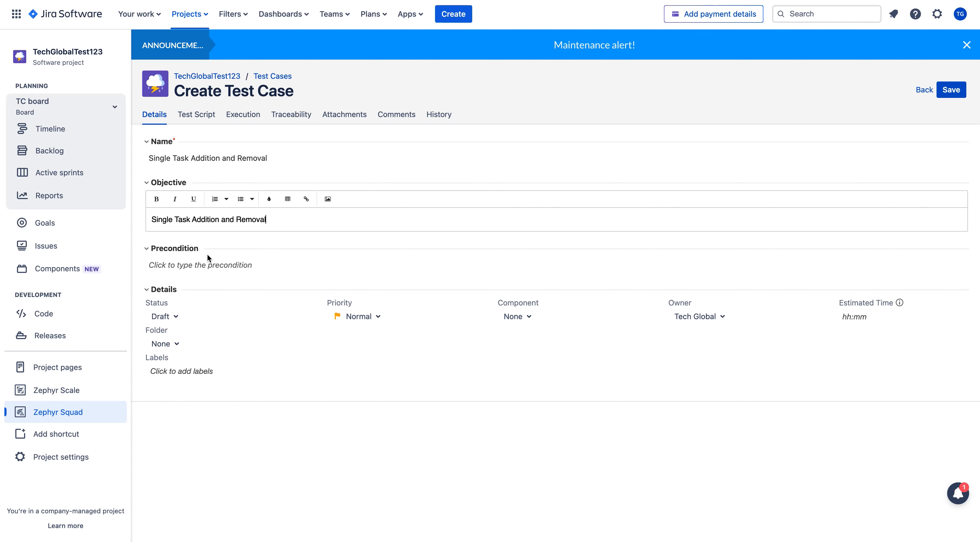
{"action": "scroll", "coordinate": [208, 257], "scroll_direction": "down", "scroll_amount": 2}
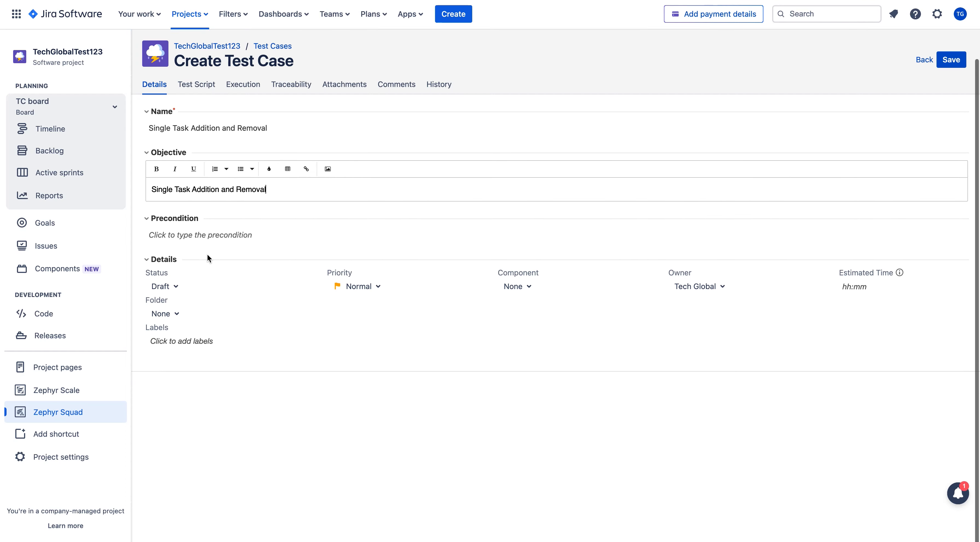
{"action": "left_click", "coordinate": [175, 315]}
{"action": "left_click", "coordinate": [178, 289]}
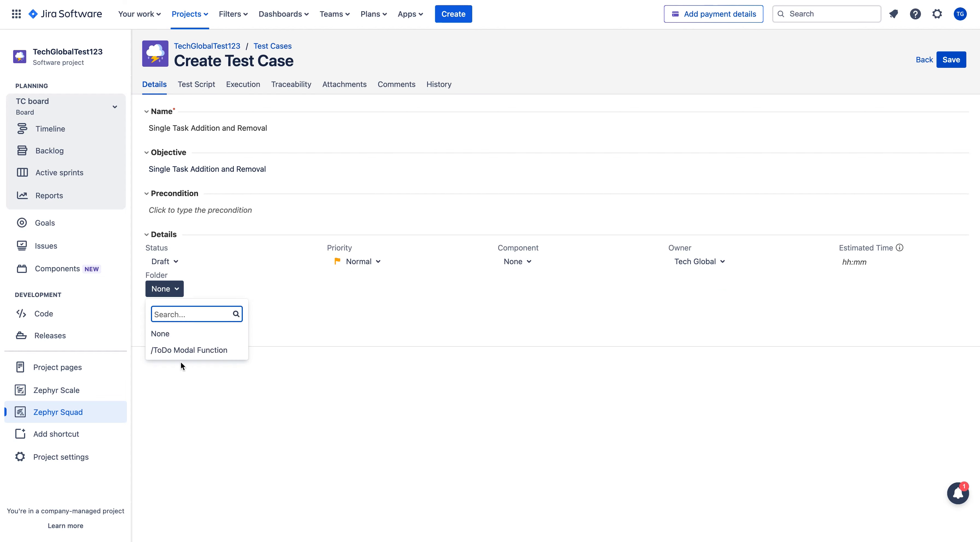
{"action": "left_click", "coordinate": [186, 352]}
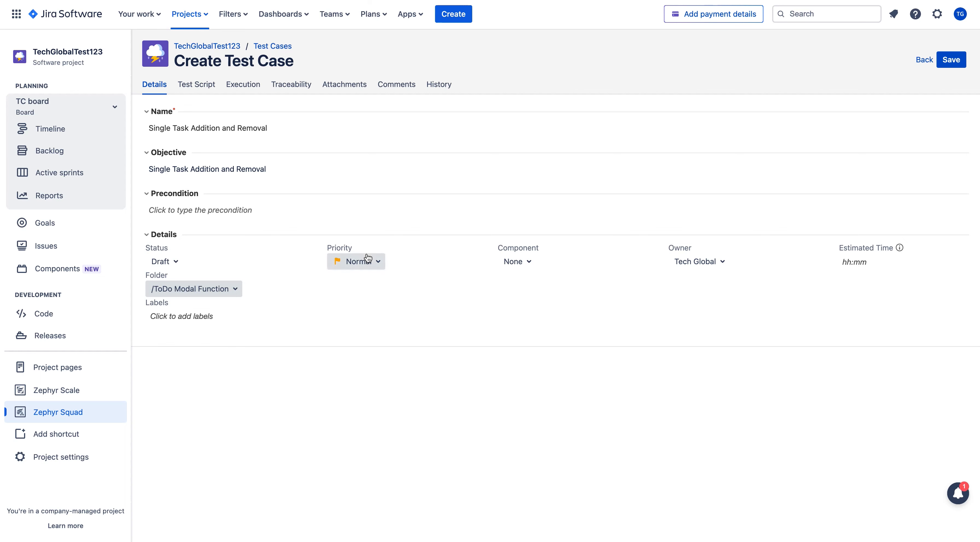
{"action": "left_click", "coordinate": [203, 85]}
{"action": "left_click", "coordinate": [261, 206]}
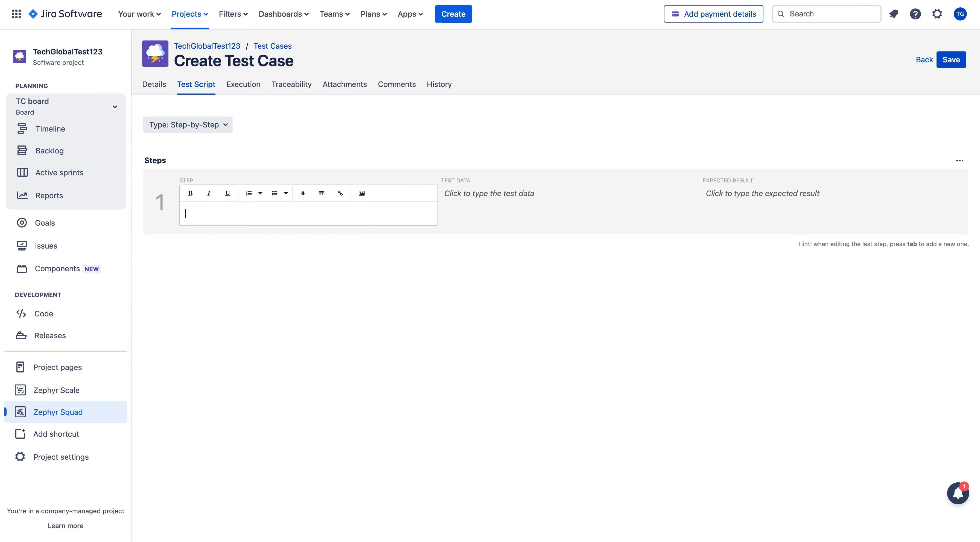
{"action": "key", "text": "ctrl+Tab"}
{"action": "left_click", "coordinate": [333, 163]}
{"action": "scroll", "coordinate": [333, 163], "scroll_direction": "down", "scroll_amount": 2}
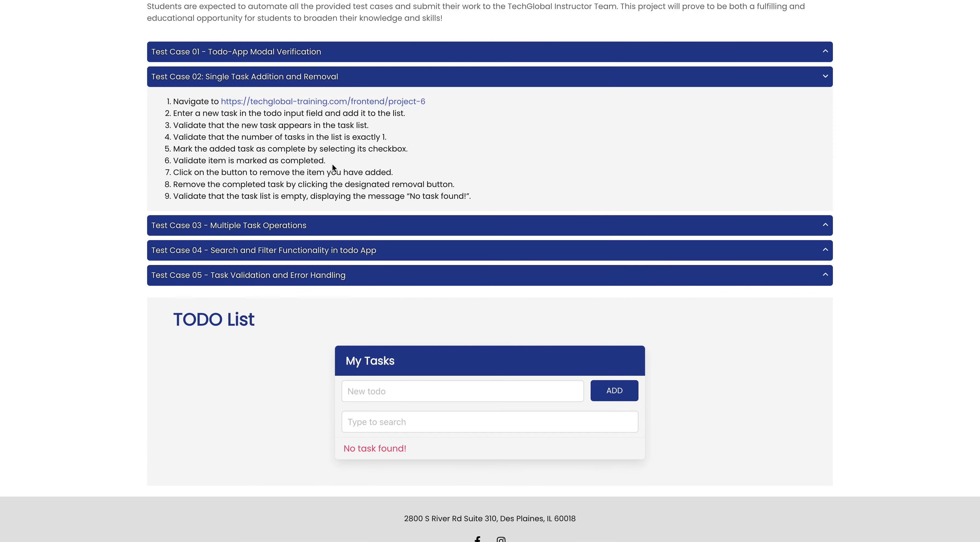
{"action": "left_click_drag", "start_coordinate": [431, 101], "coordinate": [174, 103]}
{"action": "key", "text": "super+c"}
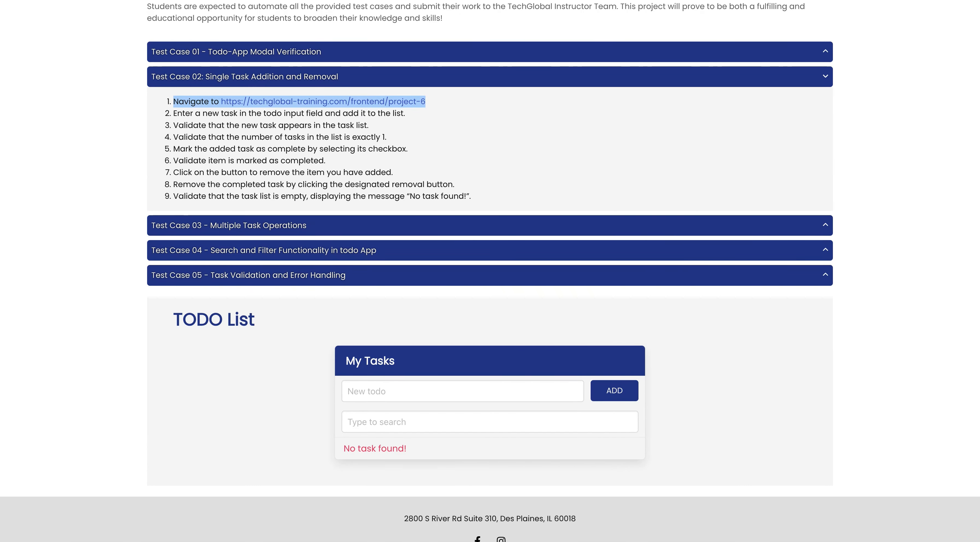
{"action": "key", "text": "super+Tab"}
{"action": "left_click", "coordinate": [215, 218]}
{"action": "key", "text": "super+v"}
{"action": "key", "text": "BackSpace"}
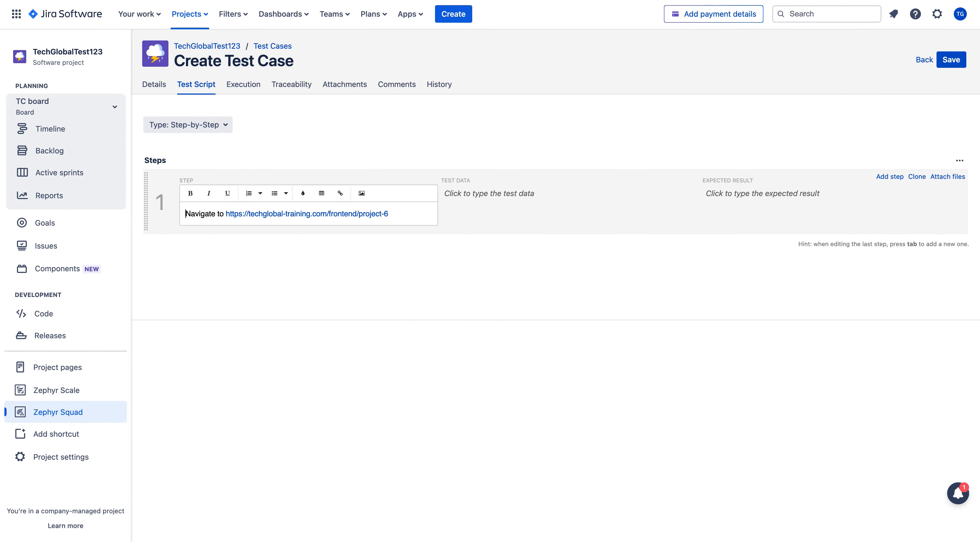
{"action": "left_click", "coordinate": [746, 201]}
{"action": "type", "text": "User should be on"}
{"action": "key", "text": "super+v"}
{"action": "left_click_drag", "start_coordinate": [768, 227], "coordinate": [731, 227]}
{"action": "key", "text": "BackSpace"}
{"action": "key", "text": "BackSpace"}
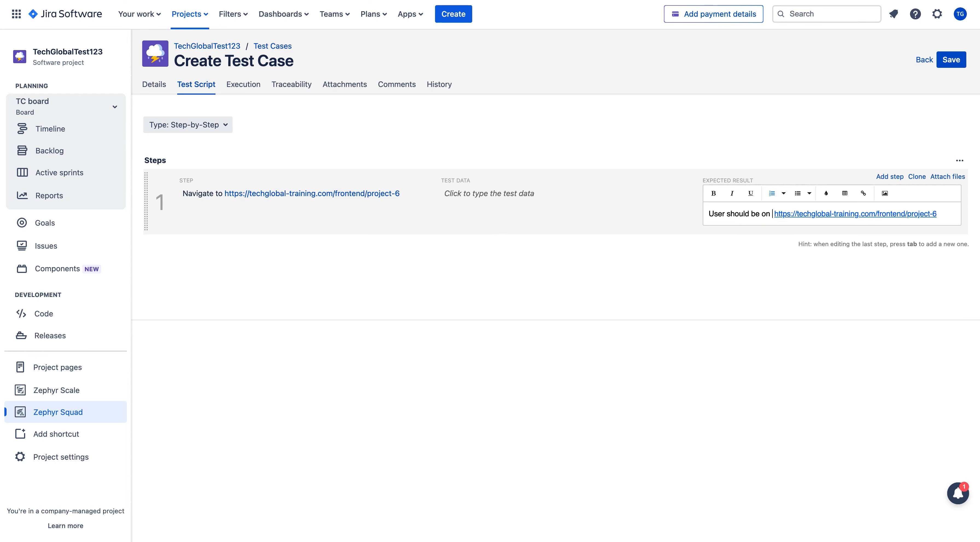
{"action": "type", "text": "page."}
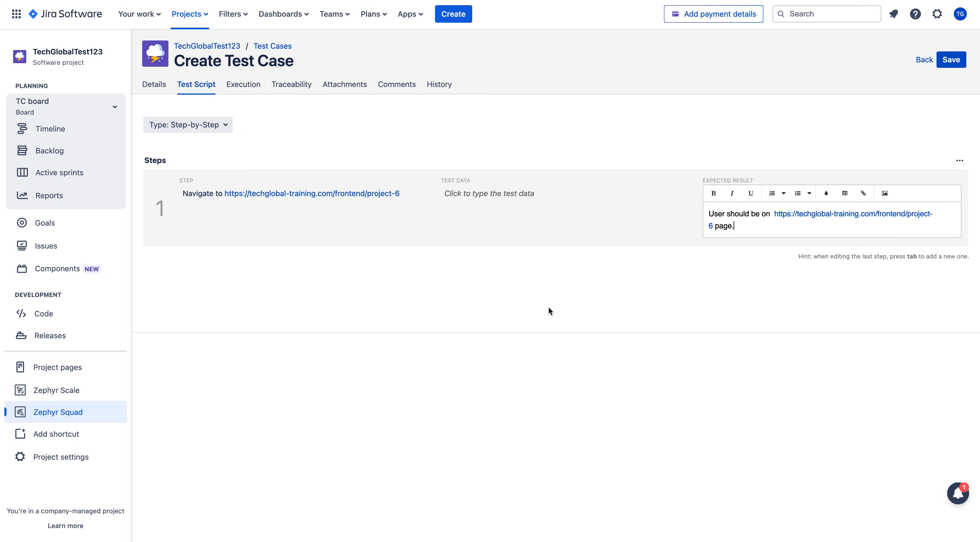
- Add test script step 2 with the Test Case 02 instruction "Enter a new task in the todo input field and add it to the list.", without list numbering
{"action": "key", "text": "Tab"}
{"action": "key", "text": "ctrl+Tab"}
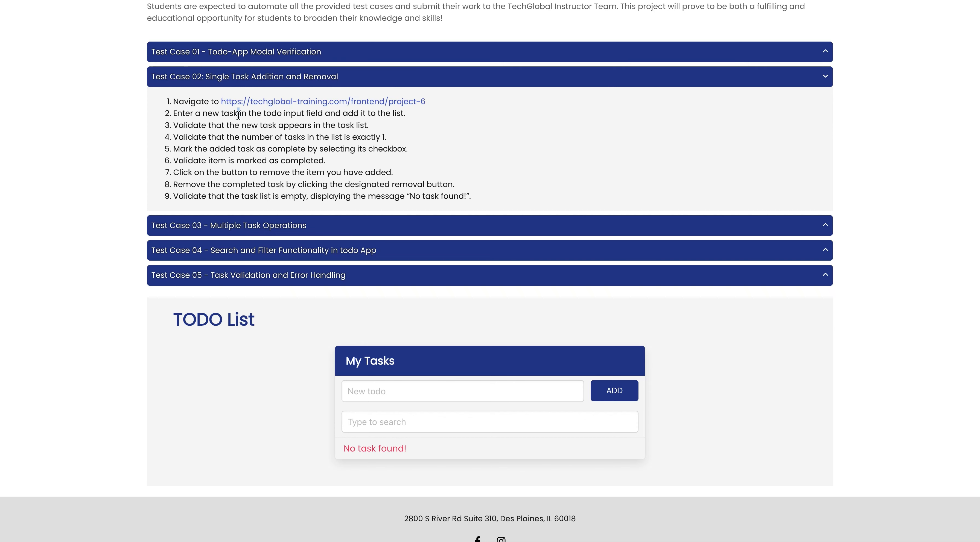
{"action": "triple_click", "coordinate": [239, 115]}
{"action": "key", "text": "super+c"}
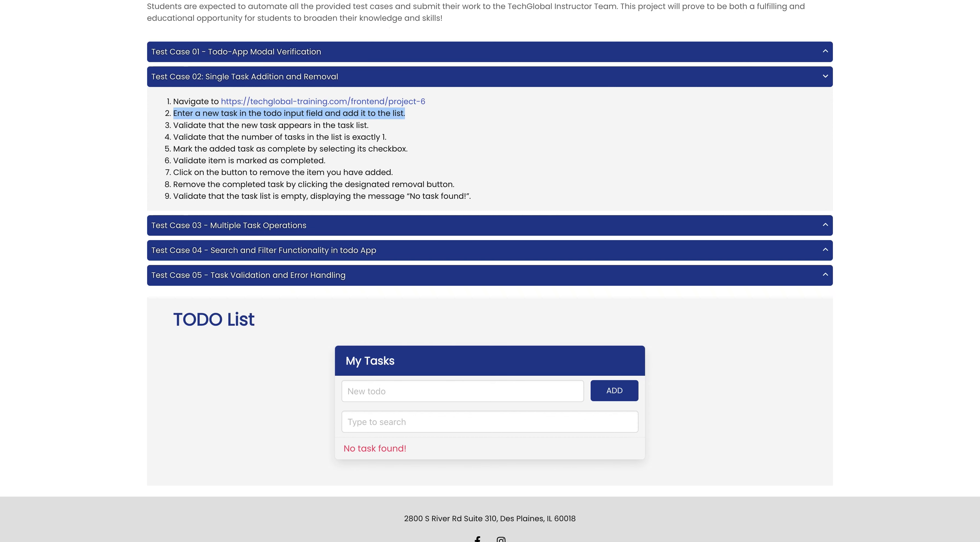
{"action": "left_click", "coordinate": [179, 0]}
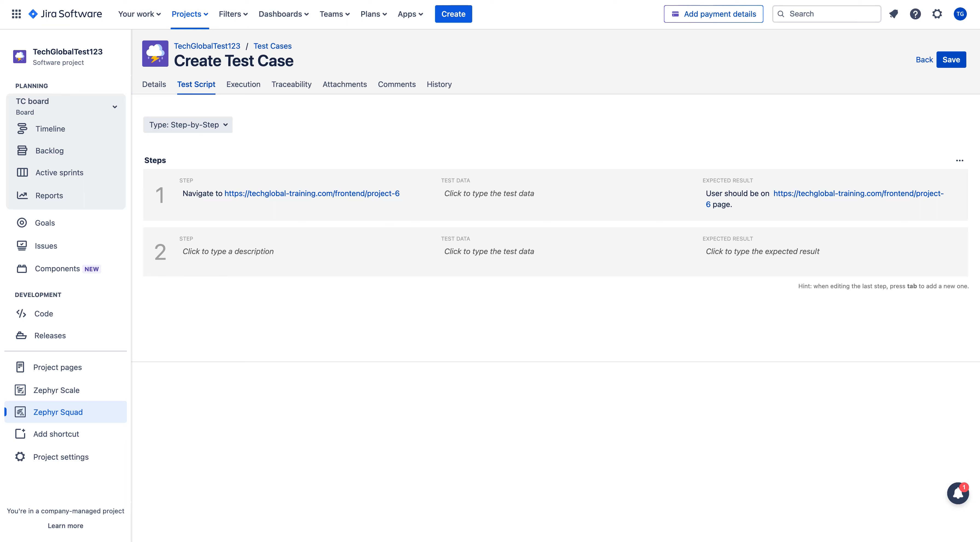
{"action": "left_click", "coordinate": [225, 253]}
{"action": "key", "text": "super+v"}
{"action": "left_click", "coordinate": [208, 275]}
{"action": "key", "text": "BackSpace"}
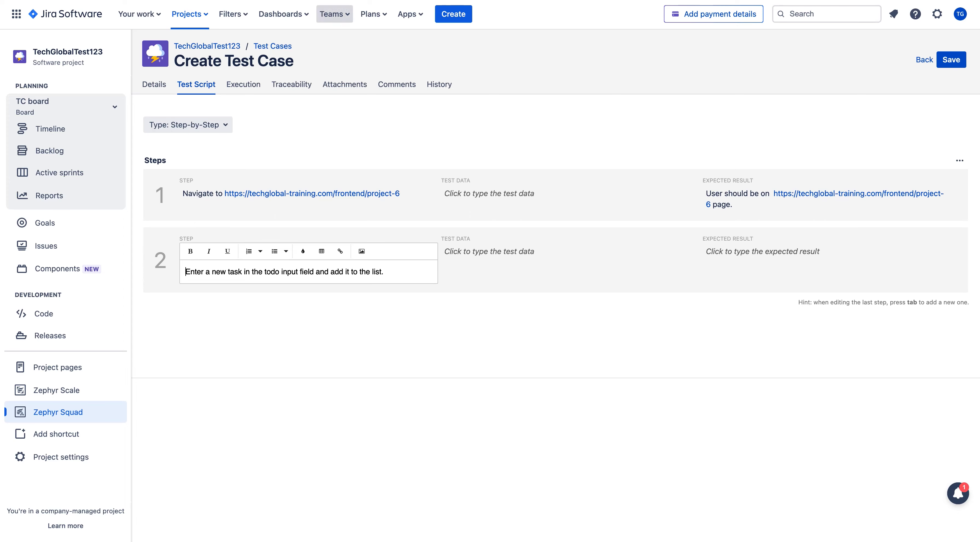
- Switch to the TechGlobal project page and add a task named "New Task" to the TODO List
{"action": "left_click", "coordinate": [324, 1]}
{"action": "left_click", "coordinate": [377, 385]}
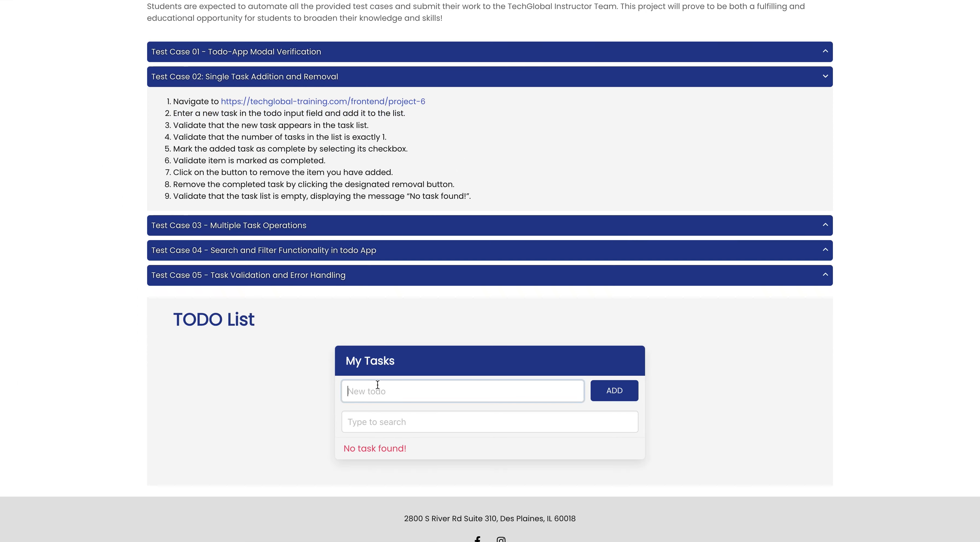
{"action": "type", "text": "New Task"}
{"action": "left_click", "coordinate": [616, 395]}
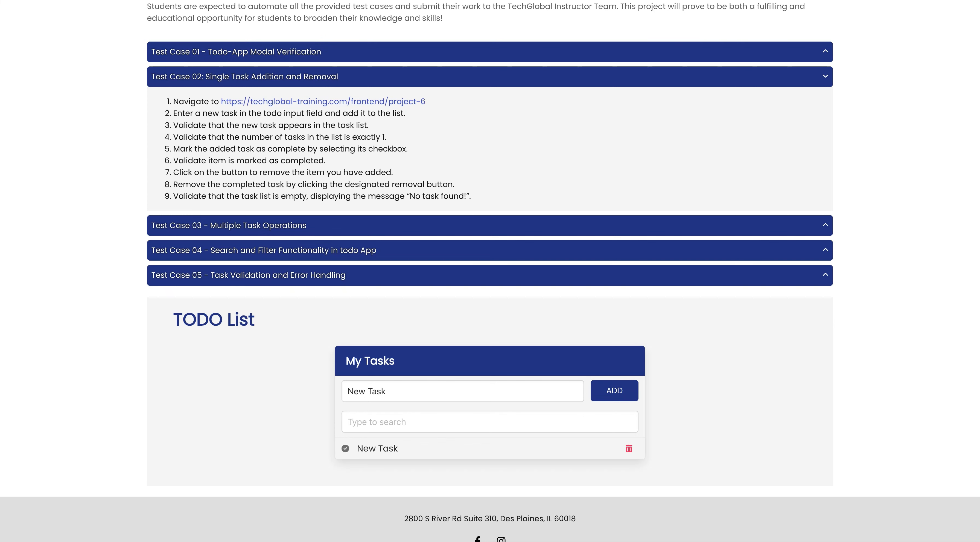
- Back in the Jira test case, set step 2's expected result to "Text has been added into the To Do List"
{"action": "left_click", "coordinate": [190, 0]}
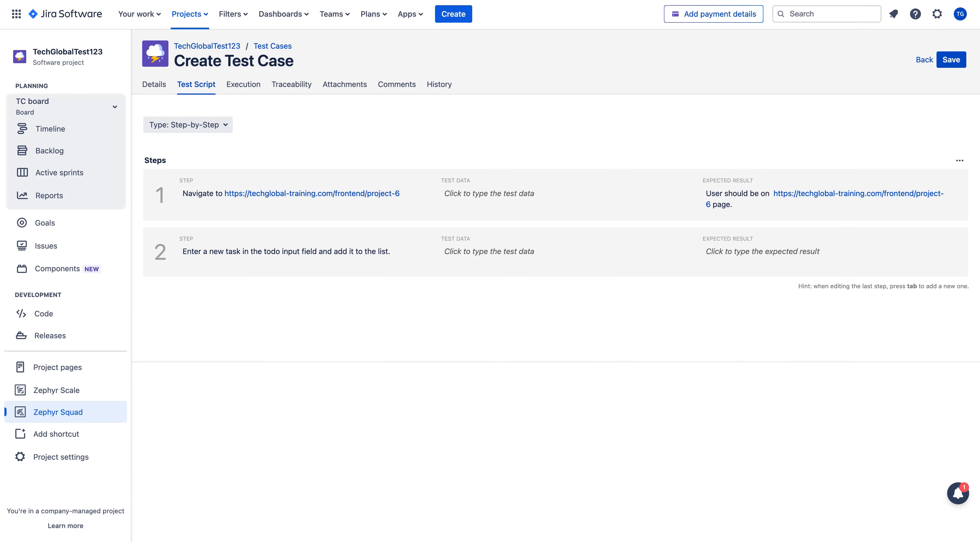
{"action": "left_click", "coordinate": [731, 257]}
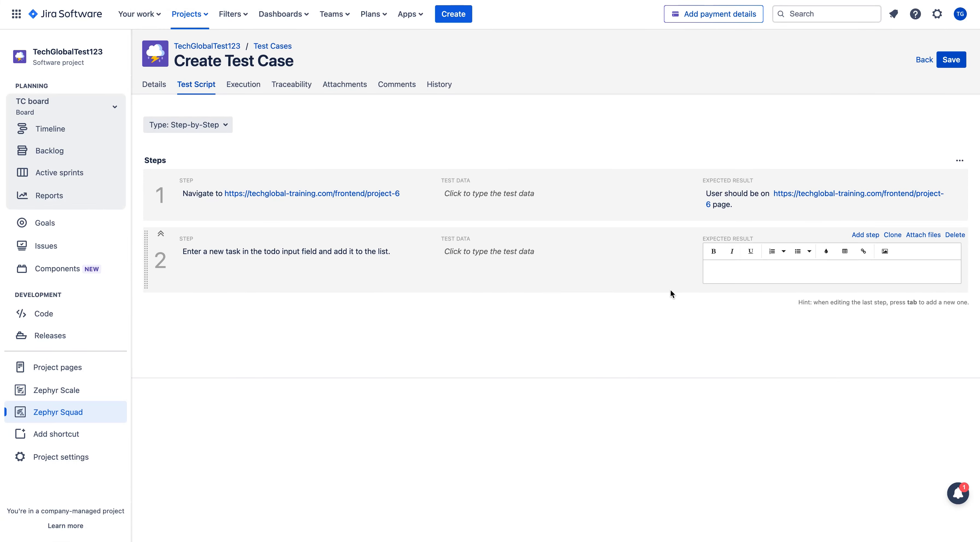
{"action": "type", "text": "Text has been added into the To Do List"}
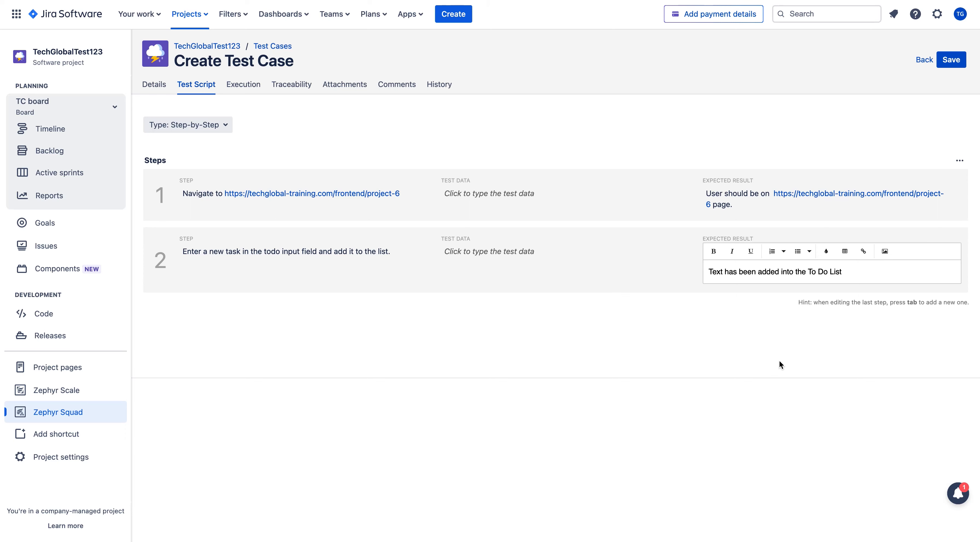
- Add test script step 3 with the Test Case 02 instruction "Validate that the new task appears in the task list.", without list numbering
{"action": "key", "text": "Tab"}
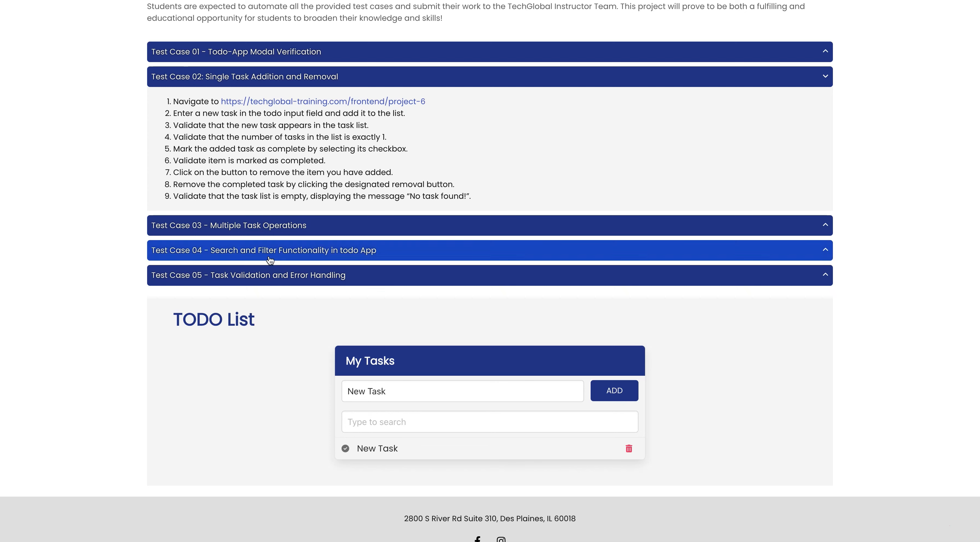
{"action": "triple_click", "coordinate": [241, 124]}
{"action": "key", "text": "ctrl+c"}
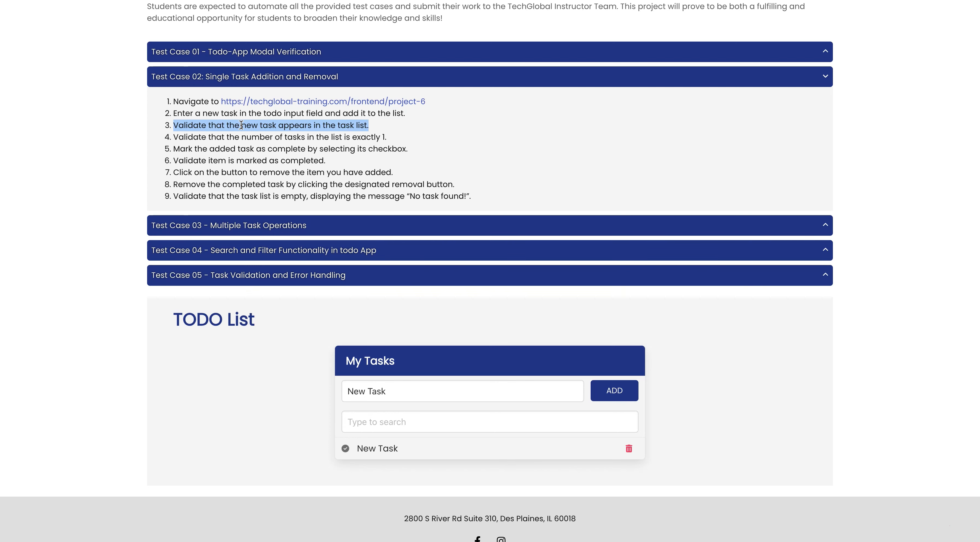
{"action": "key", "text": "alt+Tab"}
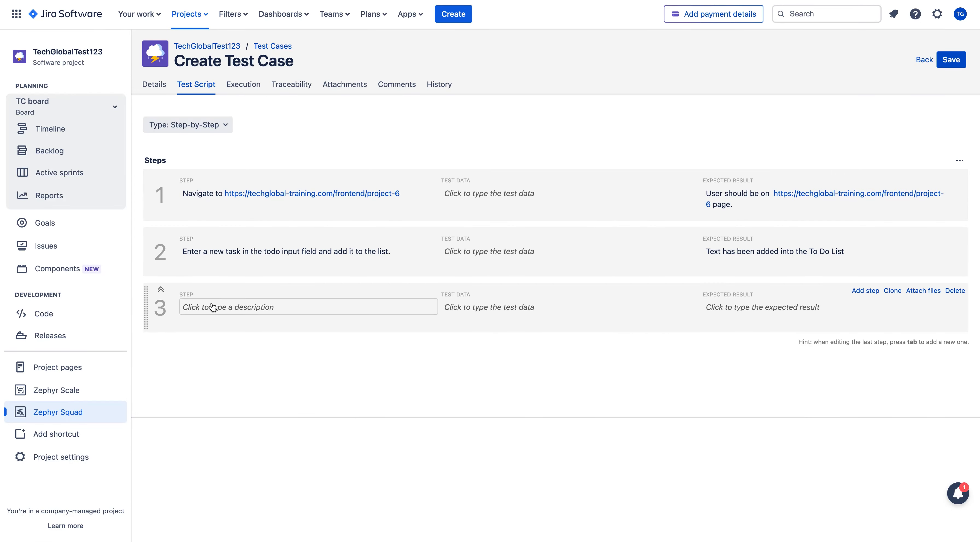
{"action": "left_click", "coordinate": [212, 308]}
{"action": "key", "text": "ctrl+v"}
{"action": "left_click", "coordinate": [208, 323]}
{"action": "key", "text": "BackSpace"}
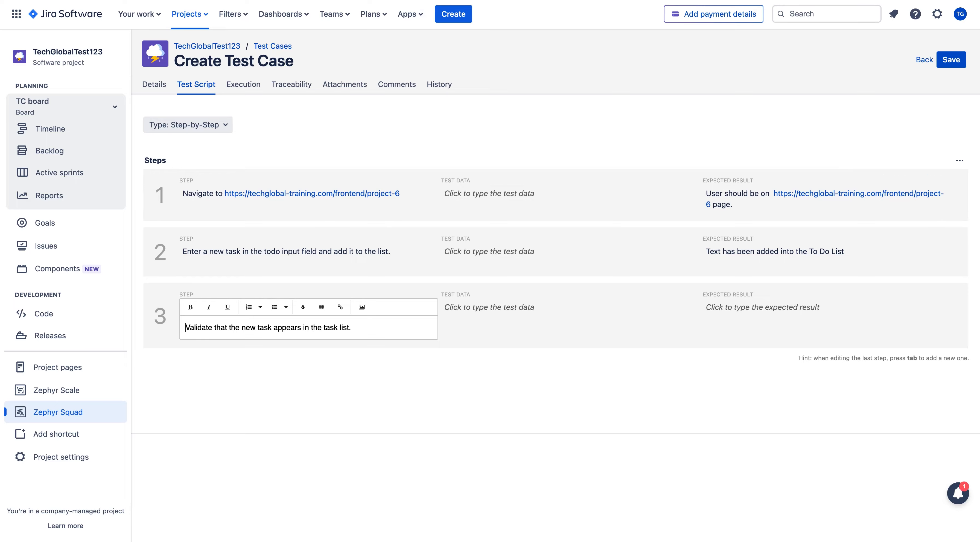
- Capture a screenshot of the TODO List section on the TechGlobal page and open the capture
{"action": "key", "text": "alt+Tab"}
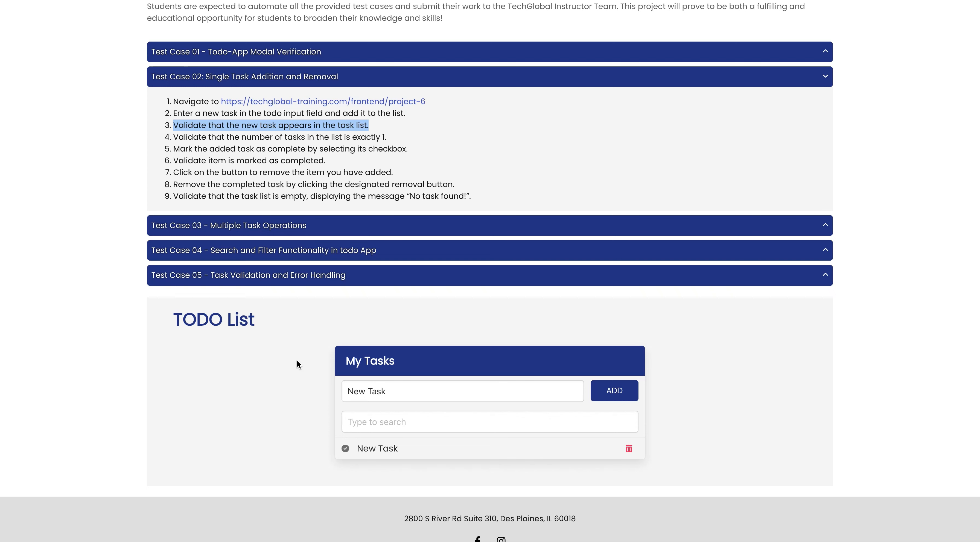
{"action": "key", "text": "super+shift+4"}
{"action": "left_click_drag", "start_coordinate": [153, 299], "coordinate": [823, 488]}
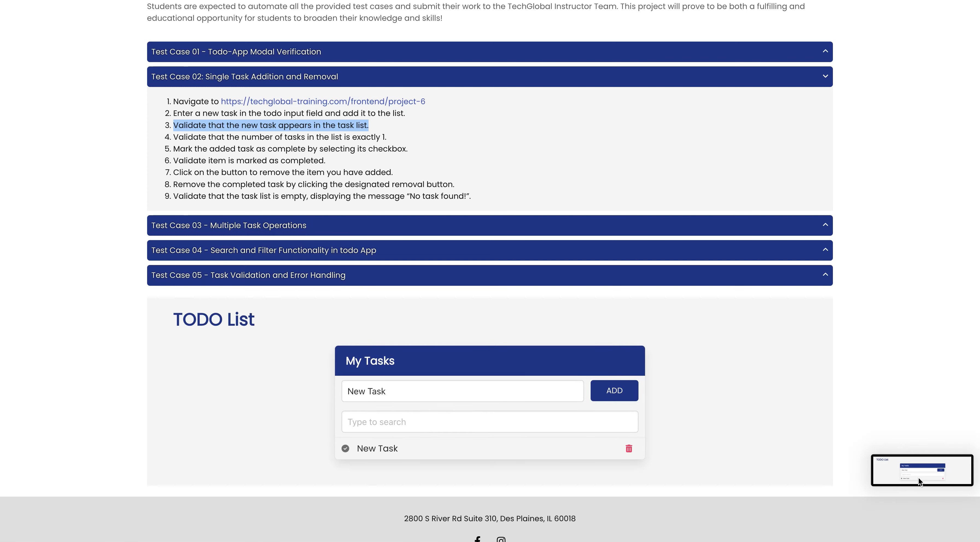
{"action": "left_click", "coordinate": [918, 477]}
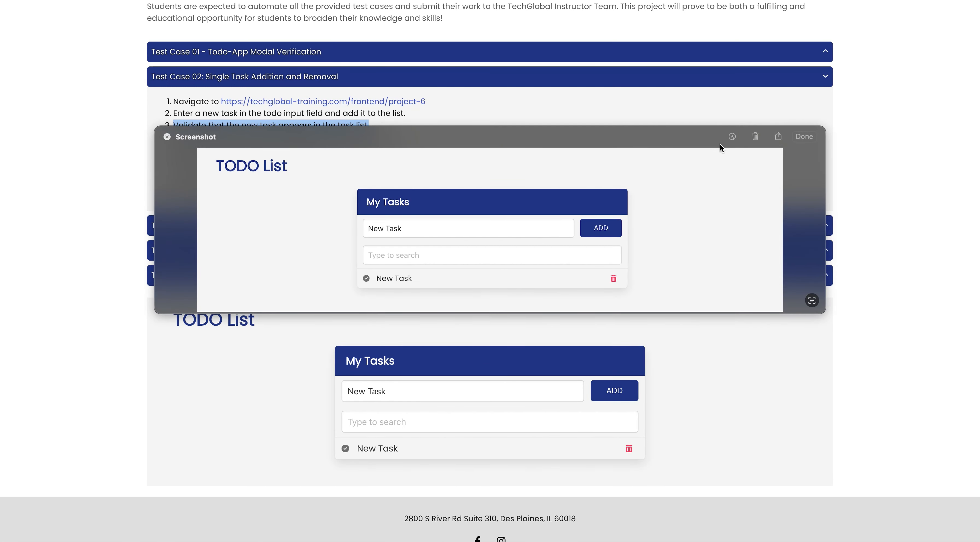
- Mark up the screenshot with a red arrow pointing to the New Task entry and finish the markup
{"action": "left_click", "coordinate": [732, 137]}
{"action": "left_click", "coordinate": [396, 134]}
{"action": "left_click", "coordinate": [316, 178]}
{"action": "left_click", "coordinate": [244, 137]}
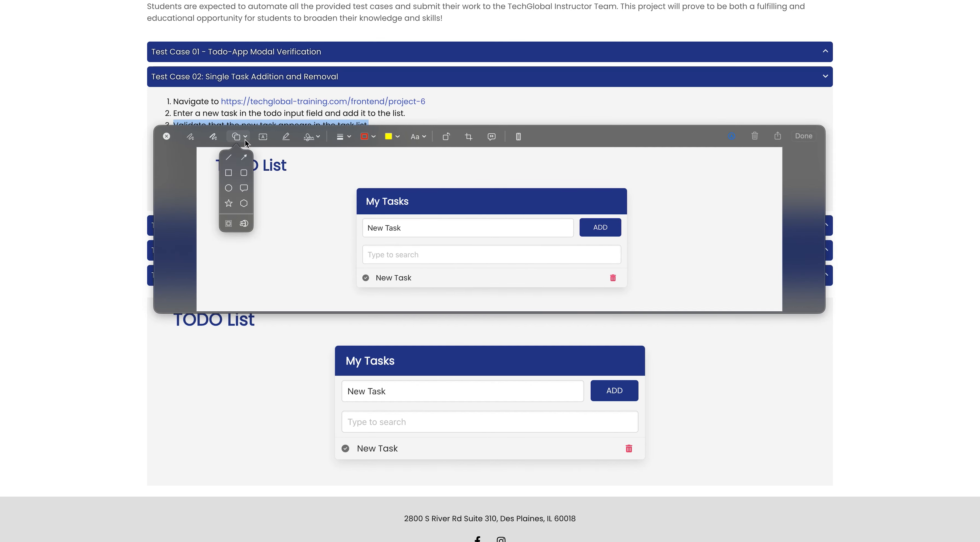
{"action": "left_click", "coordinate": [246, 177]}
{"action": "left_click_drag", "start_coordinate": [466, 229], "coordinate": [472, 267]}
{"action": "left_click", "coordinate": [556, 299]}
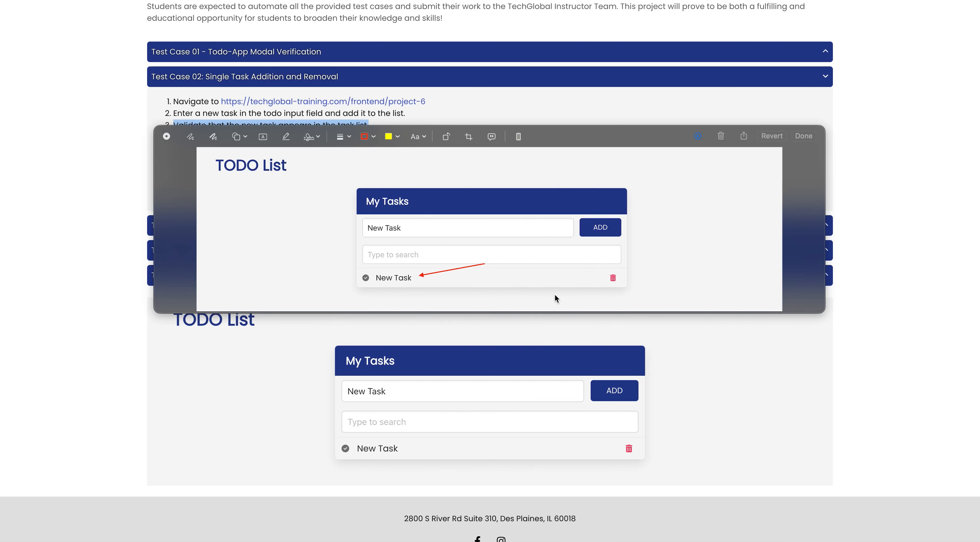
{"action": "left_click", "coordinate": [810, 137]}
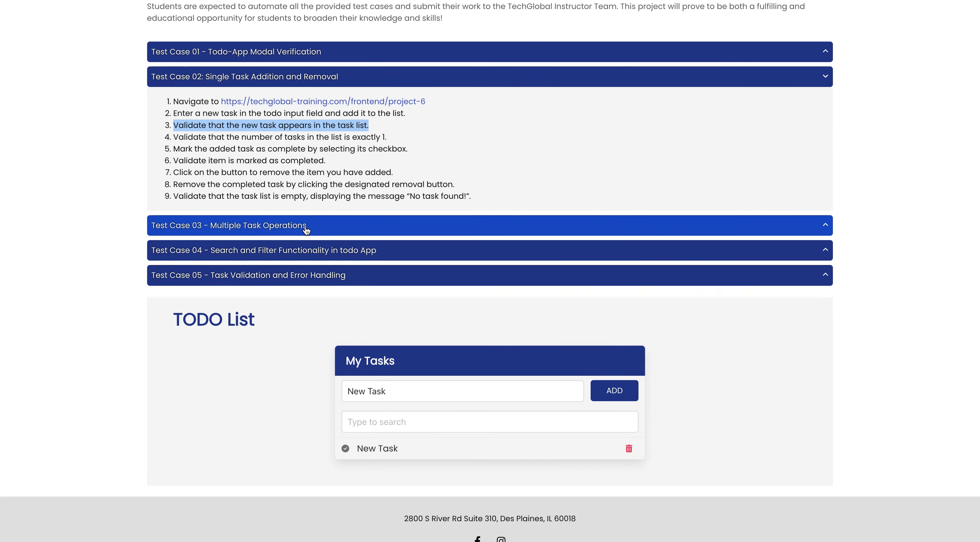
- Return to the Jira test case and set step 3's expected result to "New Task appears in the to do list"
{"action": "left_click", "coordinate": [343, 1]}
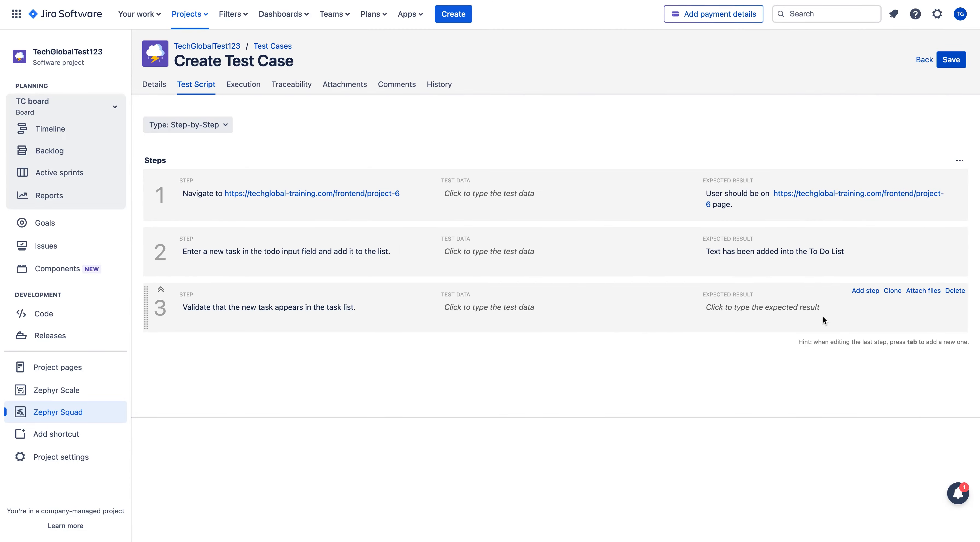
{"action": "left_click", "coordinate": [782, 309]}
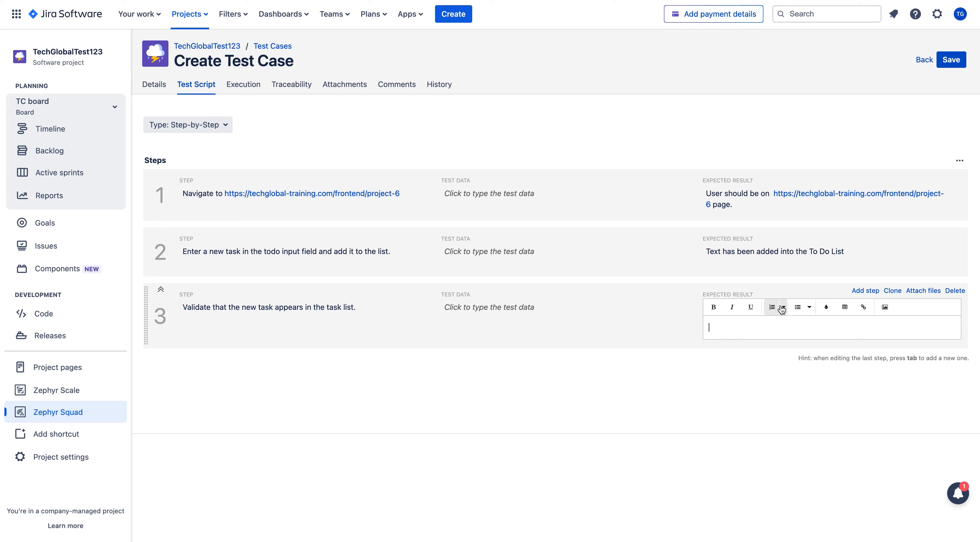
{"action": "type", "text": "New Task appears in the to do list"}
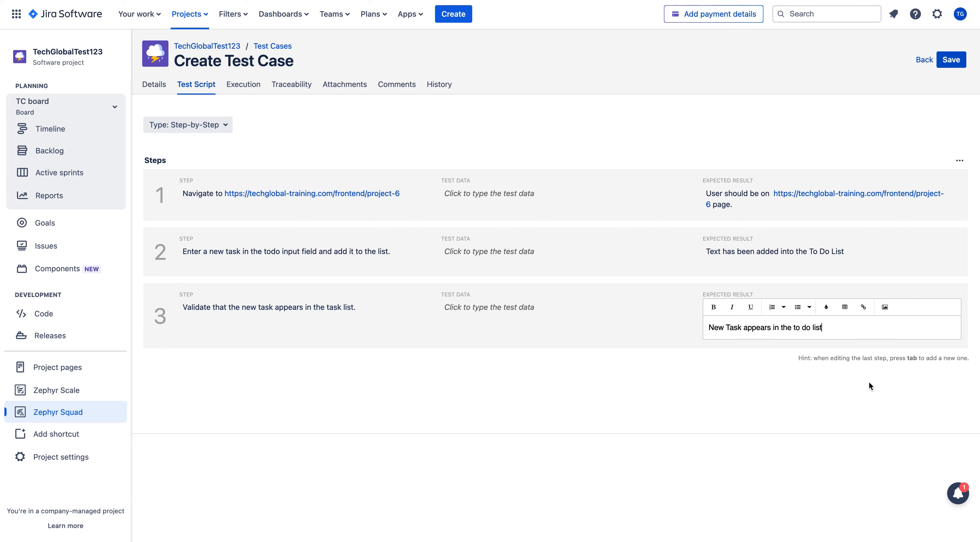
- Add test script step 4 with the Test Case 02 instruction "Validate that the number of tasks in the list is exactly 1.", without list numbering
{"action": "key", "text": "Tab"}
{"action": "left_click", "coordinate": [408, 0]}
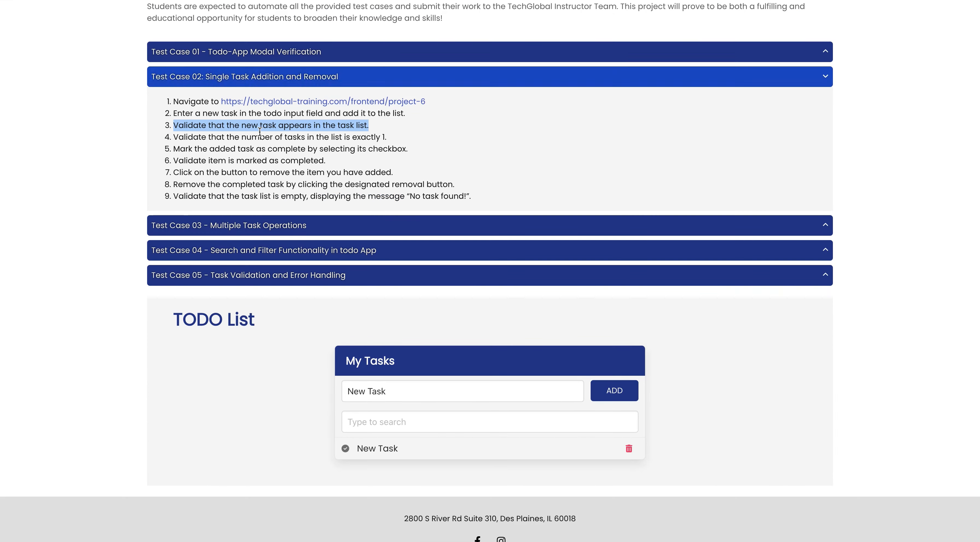
{"action": "double_click", "coordinate": [244, 135]}
{"action": "triple_click", "coordinate": [243, 135]}
{"action": "key", "text": "super+c"}
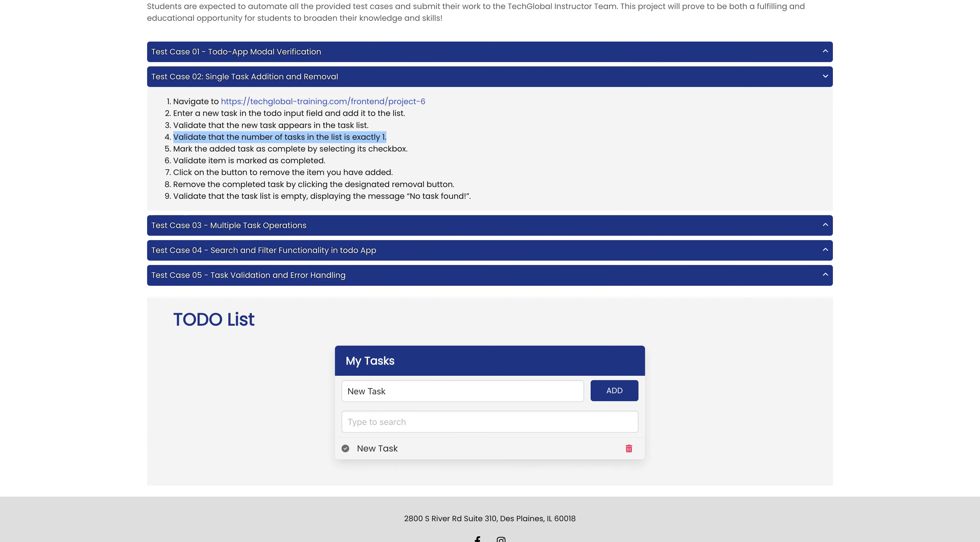
{"action": "key", "text": "super+Tab"}
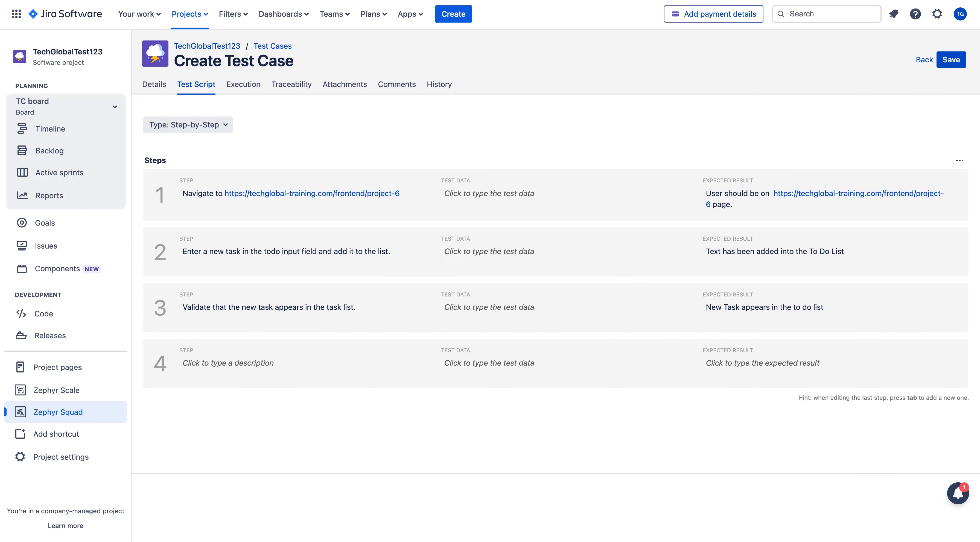
{"action": "left_click", "coordinate": [226, 364]}
{"action": "key", "text": "super+v"}
{"action": "key", "text": "super+Left"}
{"action": "key", "text": "BackSpace"}
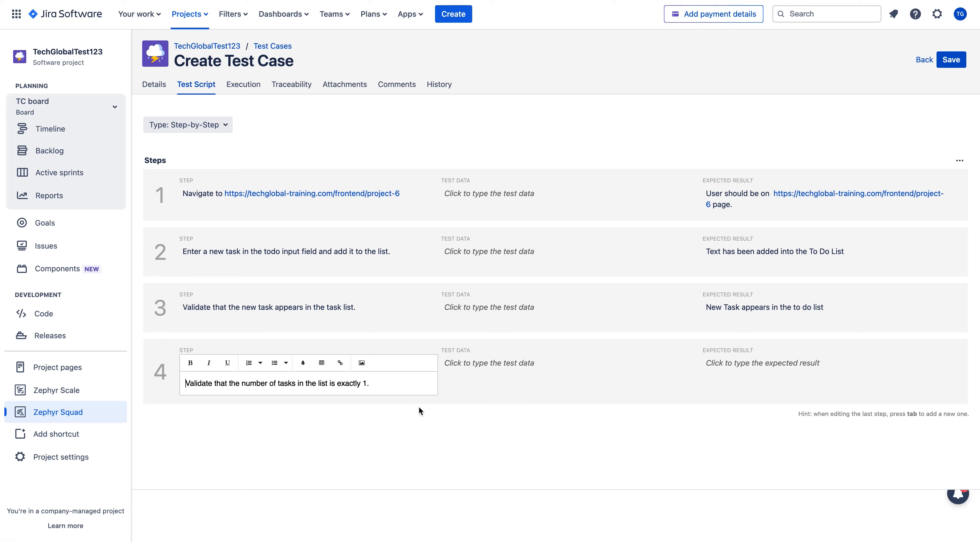
- Set step 4's expected result to "Number of tasks in the list is equal to 1."
{"action": "left_click", "coordinate": [769, 367]}
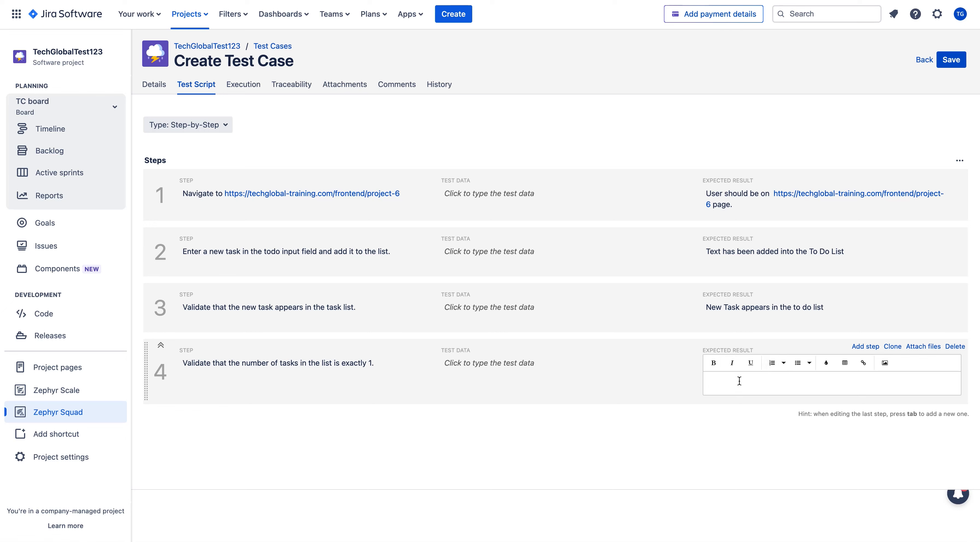
{"action": "type", "text": "Number of tasks in the list is equal to 1."}
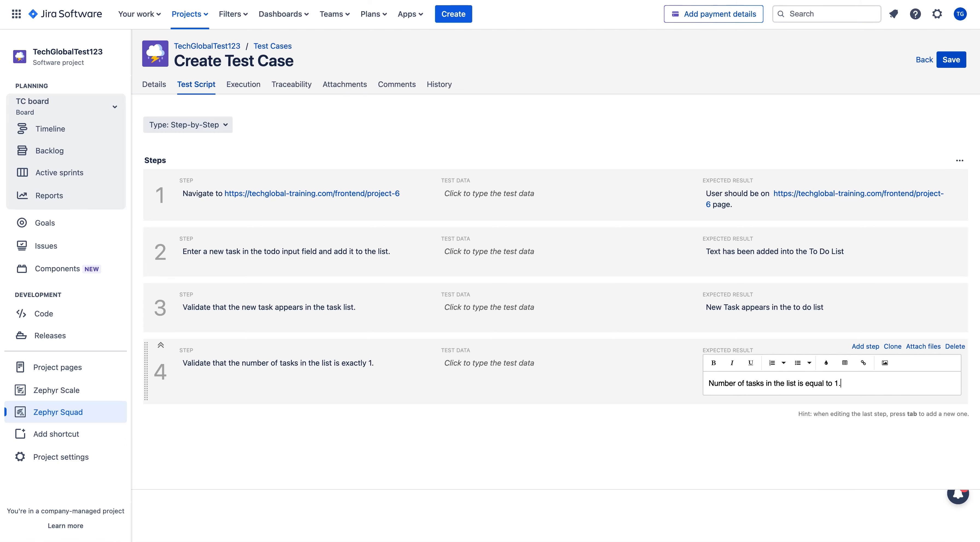
{"action": "left_click", "coordinate": [650, 479]}
- Add test script step 5 with the Test Case 02 instruction "Mark the added task as complete by selecting its checkbox.", without list numbering
{"action": "key", "text": "ctrl+Tab"}
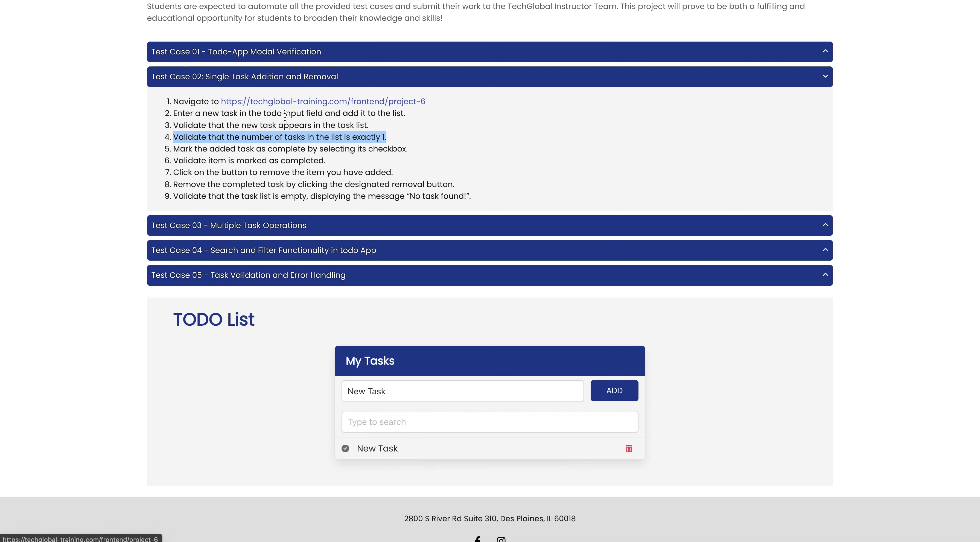
{"action": "triple_click", "coordinate": [264, 148]}
{"action": "key", "text": "ctrl+c"}
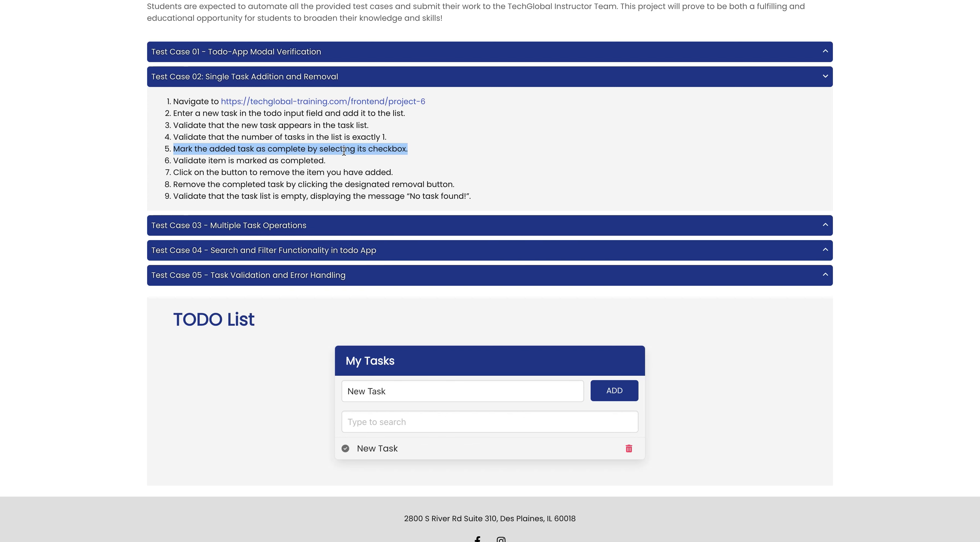
{"action": "key", "text": "ctrl+Tab"}
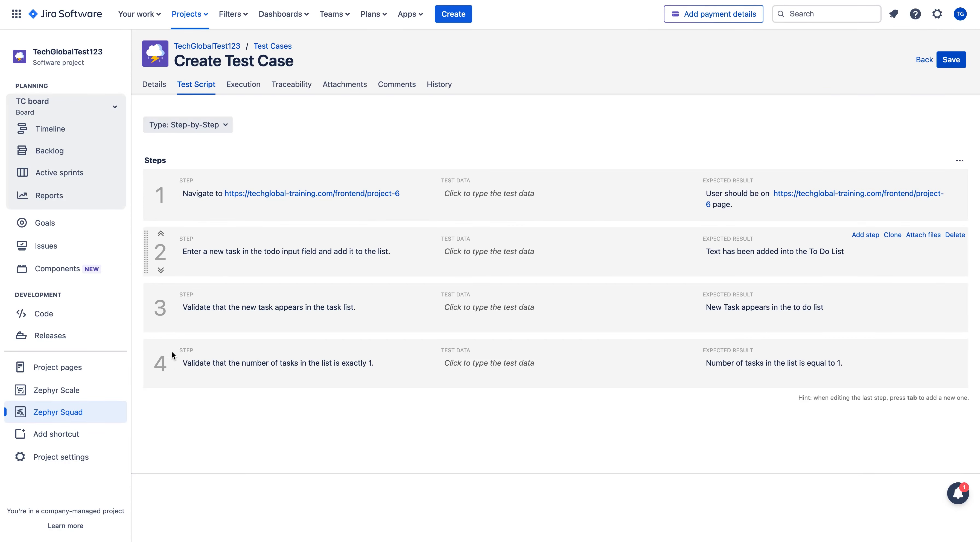
{"action": "key", "text": "Tab"}
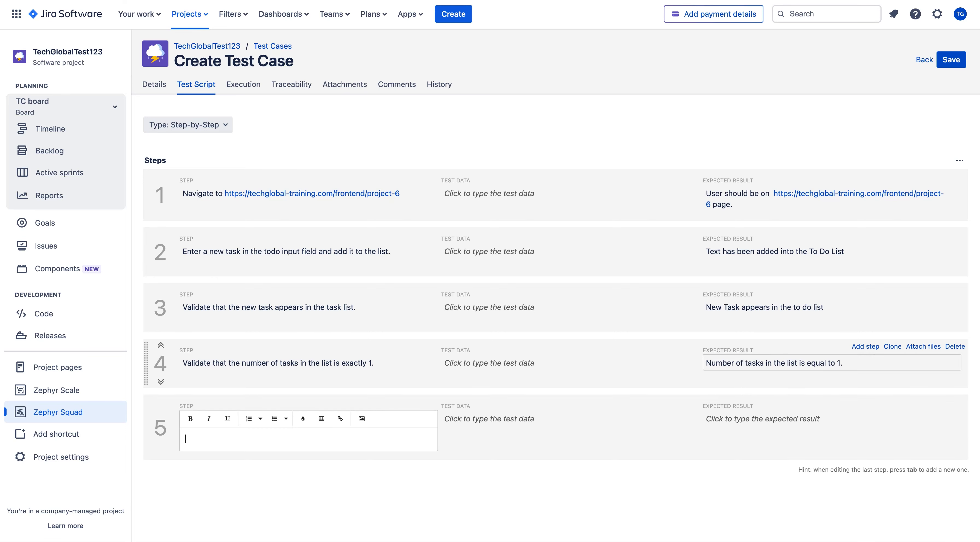
{"action": "key", "text": "ctrl+v"}
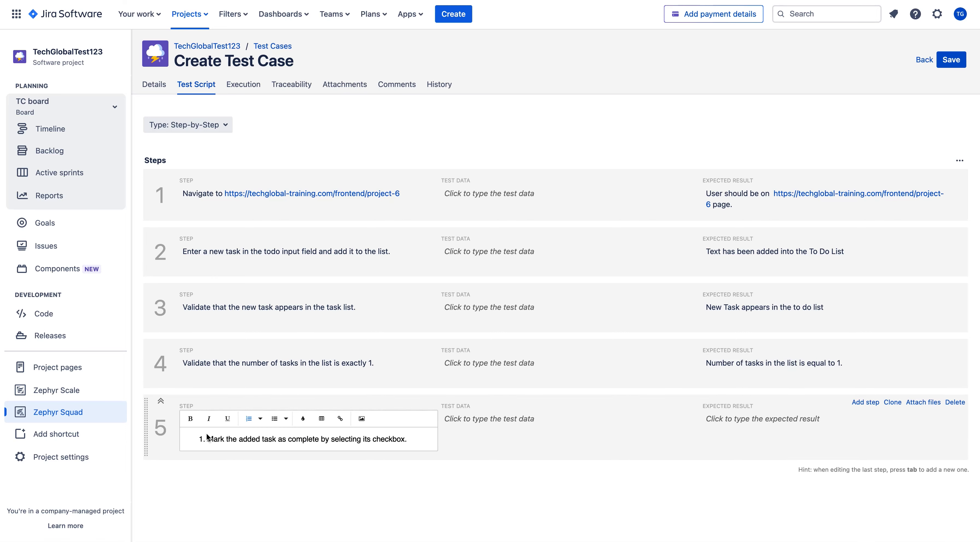
{"action": "left_click", "coordinate": [208, 438]}
{"action": "key", "text": "BackSpace"}
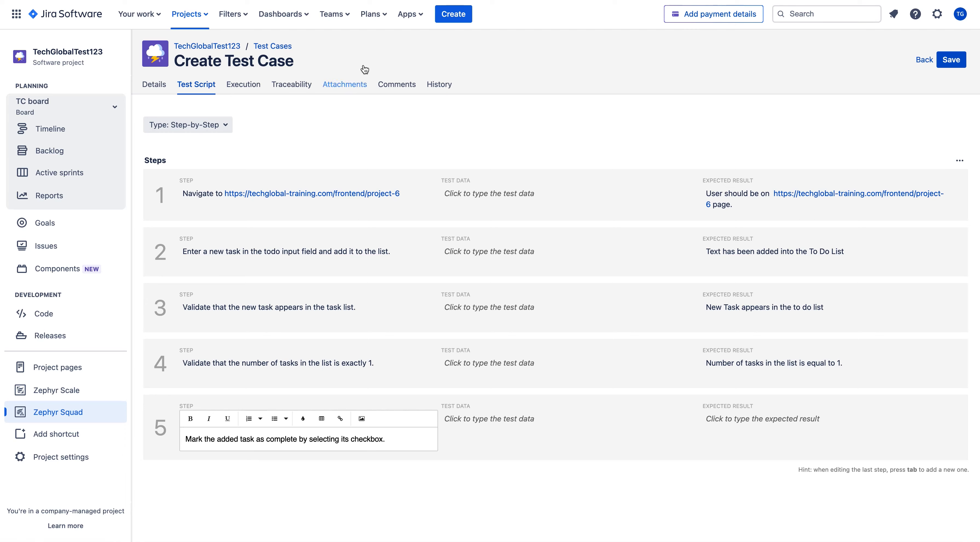
- Switch to the TechGlobal page and mark New Task as completed in the TODO List
{"action": "left_click", "coordinate": [348, 1]}
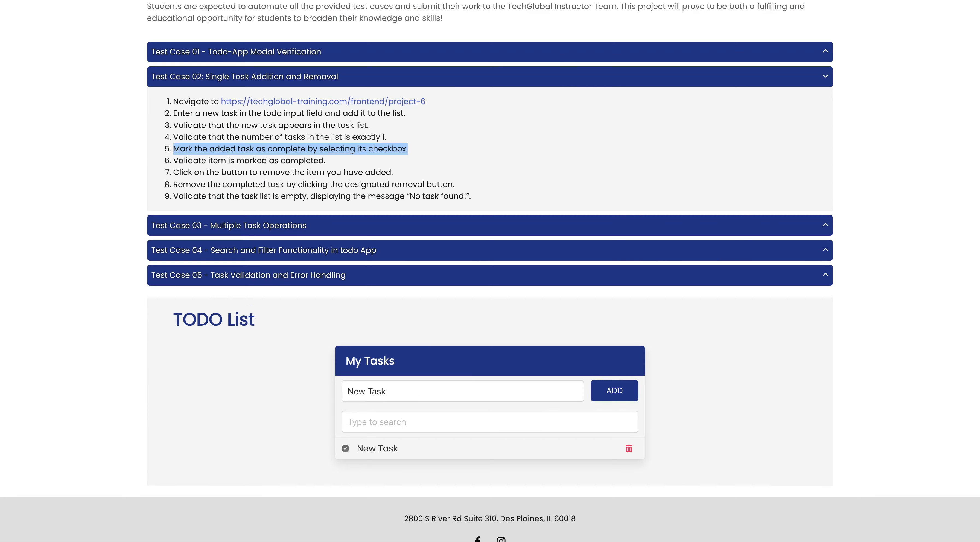
{"action": "left_click", "coordinate": [375, 450]}
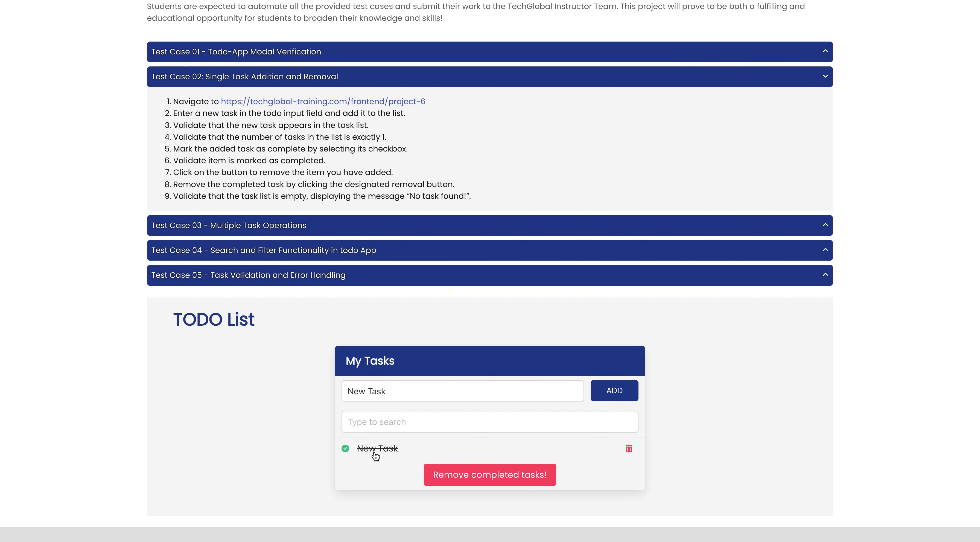
{"action": "scroll", "coordinate": [376, 456], "scroll_direction": "down", "scroll_amount": 1}
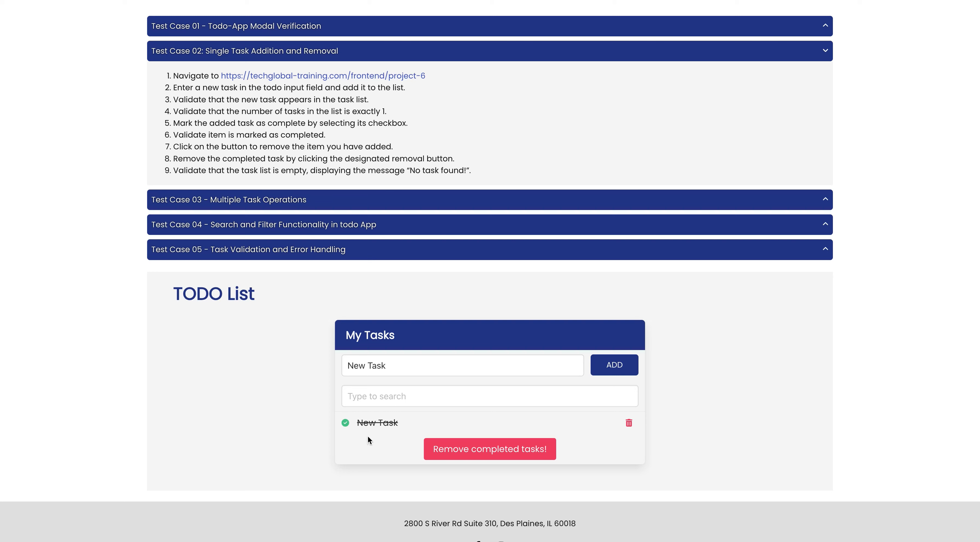
- Switch to the Jira test case and set step 5's expected result to "New task is marked as completed."
{"action": "left_click", "coordinate": [213, 1]}
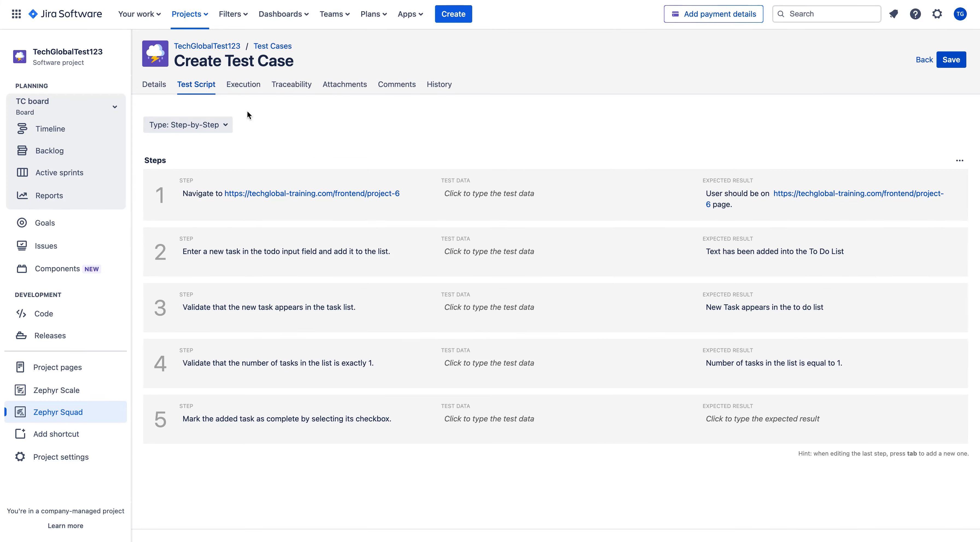
{"action": "left_click", "coordinate": [786, 413]}
{"action": "type", "text": "New tas"}
{"action": "type", "text": "k is ma"}
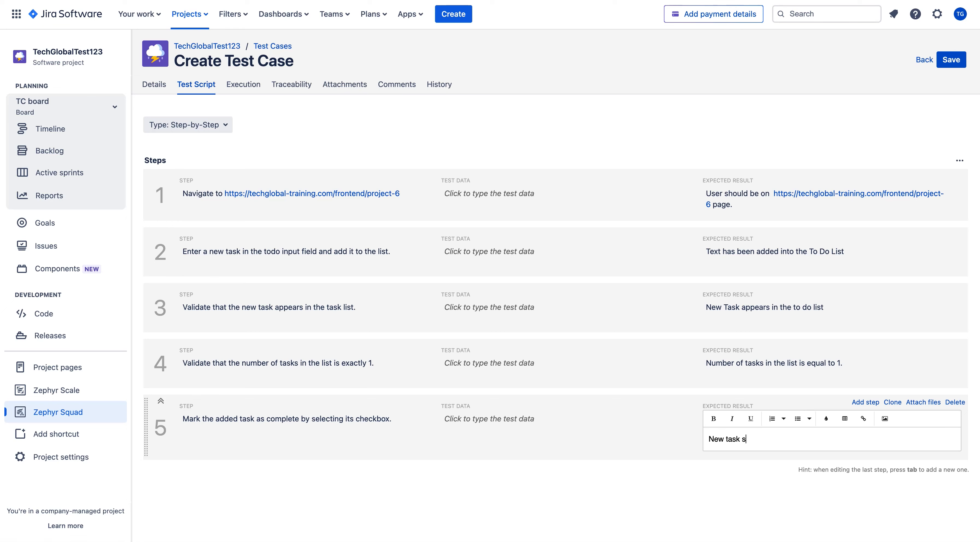
{"action": "type", "text": "rked as completed."}
{"action": "left_click", "coordinate": [700, 474]}
- Add test script step 6 with the Test Case 02 instruction "Validate item is marked as completed.", without list numbering
{"action": "left_click", "coordinate": [844, 423]}
{"action": "key", "text": "Tab"}
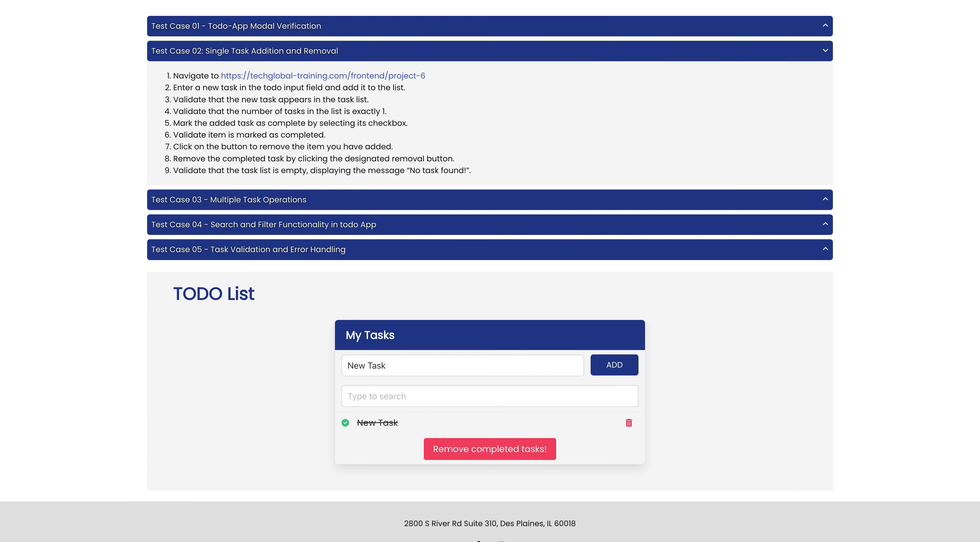
{"action": "triple_click", "coordinate": [263, 134]}
{"action": "key", "text": "super+c"}
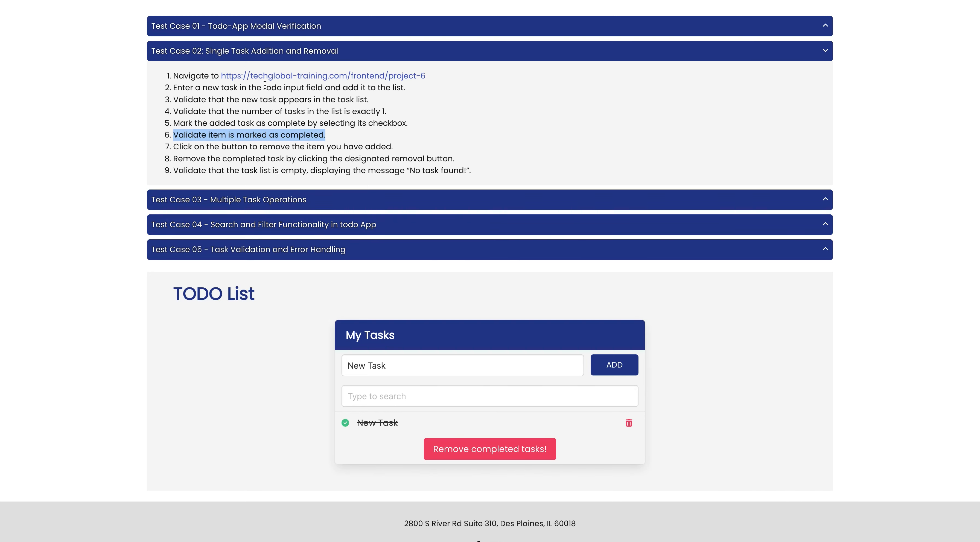
{"action": "scroll", "coordinate": [339, 397], "scroll_direction": "down", "scroll_amount": 1}
{"action": "scroll", "coordinate": [339, 396], "scroll_direction": "down", "scroll_amount": 1}
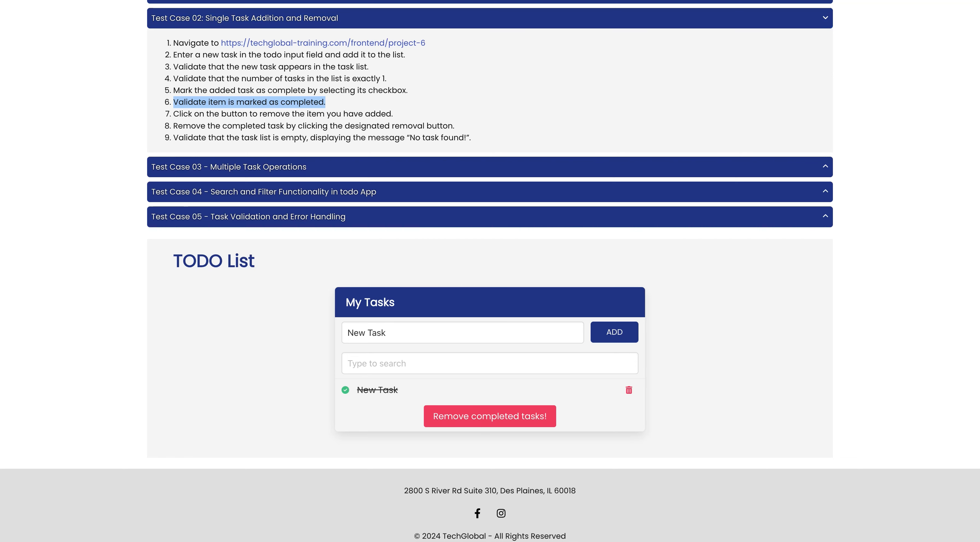
{"action": "key", "text": "super+Tab"}
{"action": "left_click", "coordinate": [235, 485]}
{"action": "key", "text": "super+v"}
{"action": "key", "text": "BackSpace"}
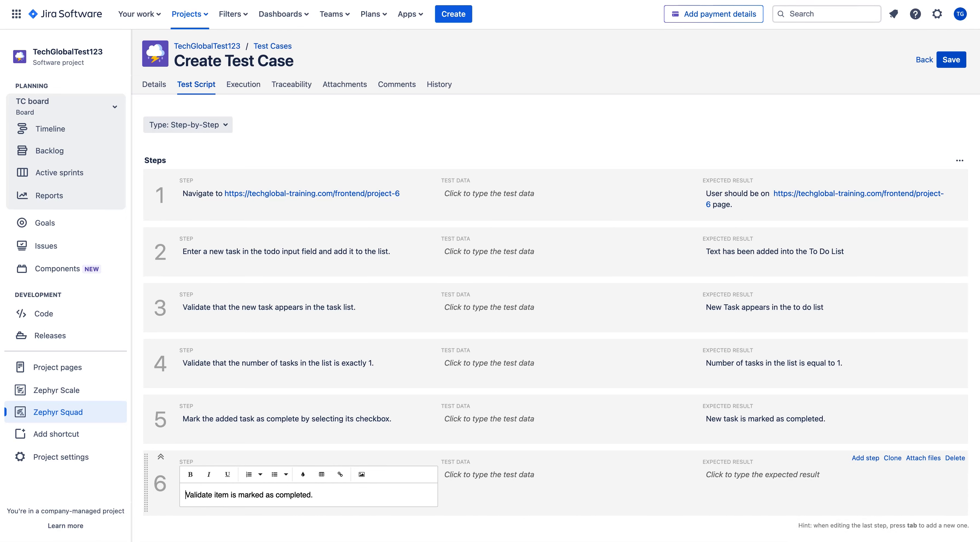
- Set step 6's expected result to "Task shows as completed and is crossed out."
{"action": "scroll", "coordinate": [510, 470], "scroll_direction": "down", "scroll_amount": 2}
{"action": "left_click", "coordinate": [737, 423]}
{"action": "left_click", "coordinate": [737, 423]}
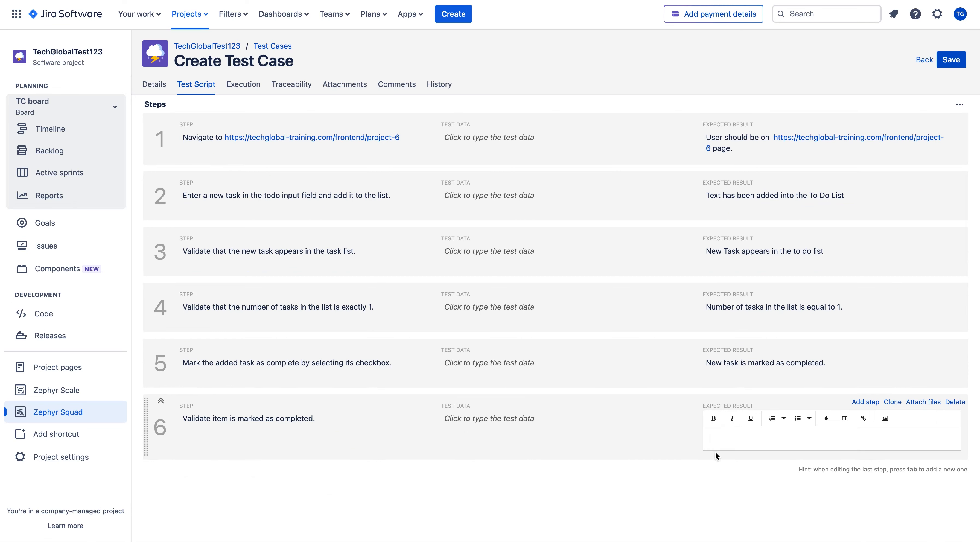
{"action": "type", "text": "Task shows as compt"}
{"action": "key", "text": "BackSpace"}
{"action": "key", "text": "BackSpace"}
{"action": "type", "text": "pleted"}
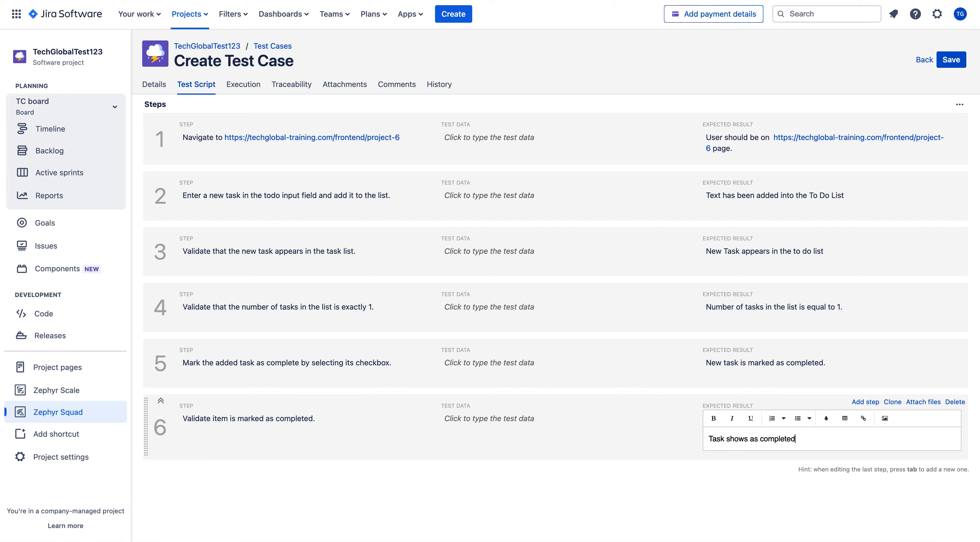
{"action": "type", "text": " and is crossed out."}
- Add test script step 7 with the Test Case 02 instruction "Click on the button to remove the item you have added.", without list numbering
{"action": "key", "text": "Tab"}
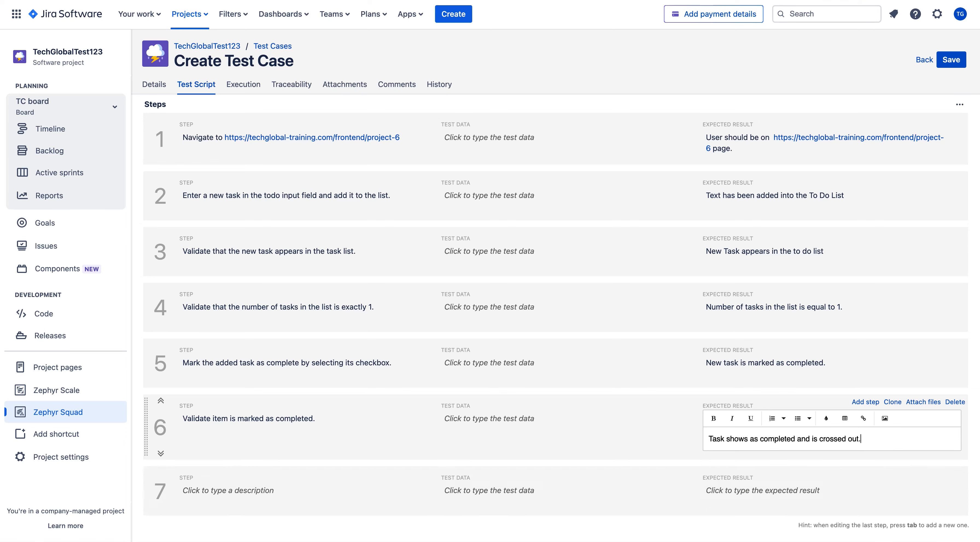
{"action": "key", "text": "ctrl+Tab"}
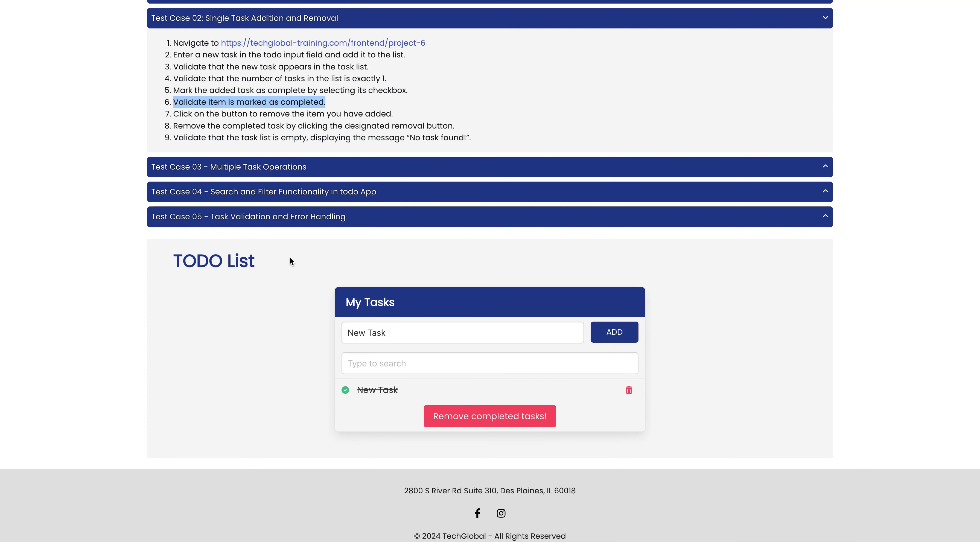
{"action": "triple_click", "coordinate": [279, 115]}
{"action": "key", "text": "ctrl+c"}
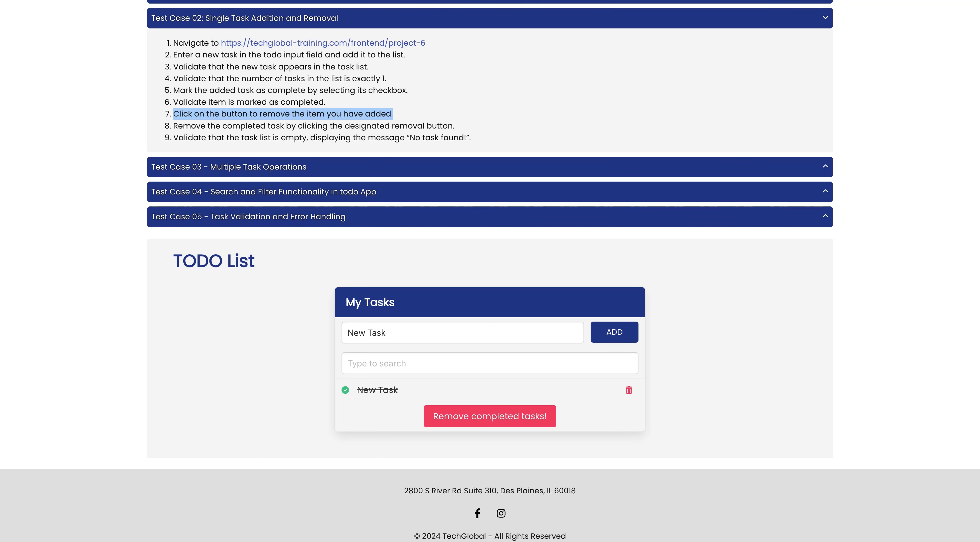
{"action": "key", "text": "ctrl+Tab"}
{"action": "left_click", "coordinate": [217, 434]}
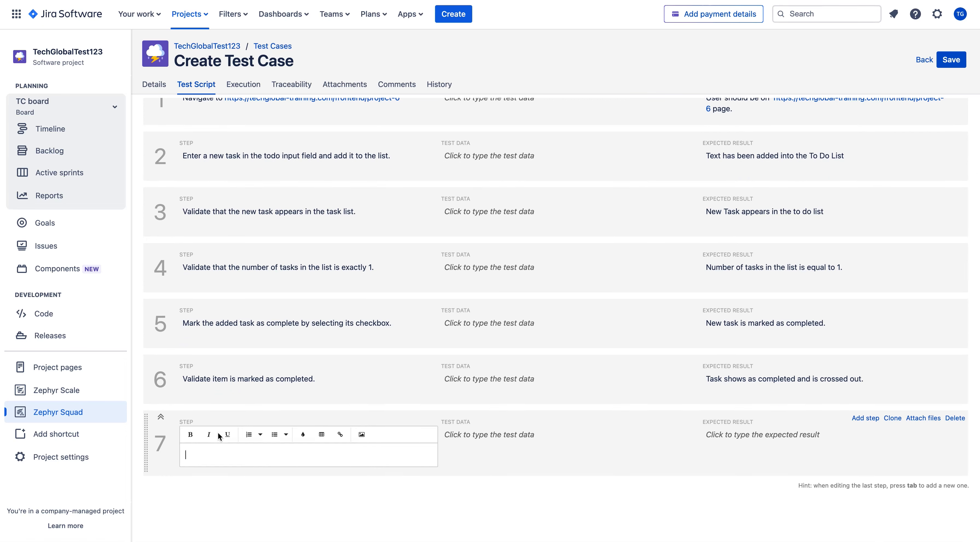
{"action": "key", "text": "ctrl+v"}
{"action": "key", "text": "BackSpace"}
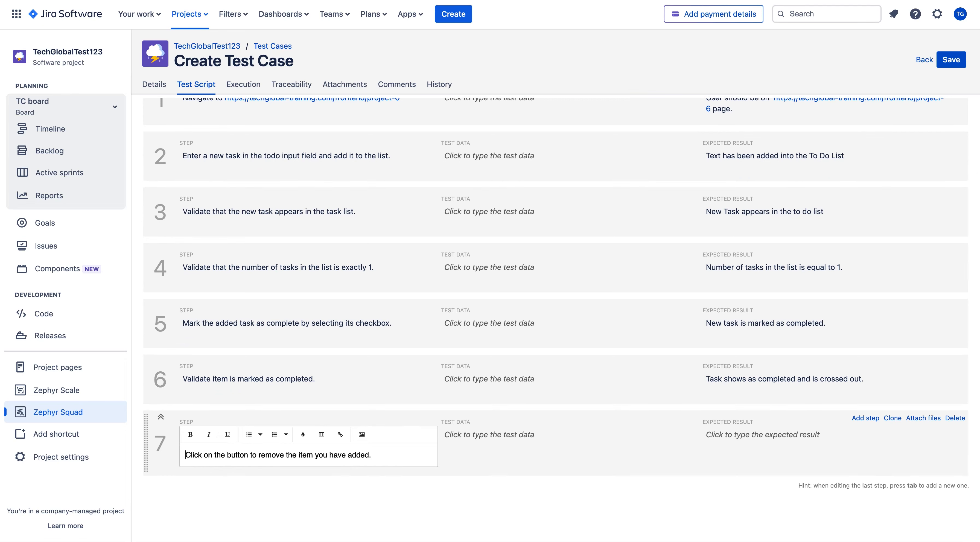
- Delete New Task itself from the TechGlobal TODO List and set step 7's expected result in Jira to "Added task is removed."
{"action": "key", "text": "ctrl+Tab"}
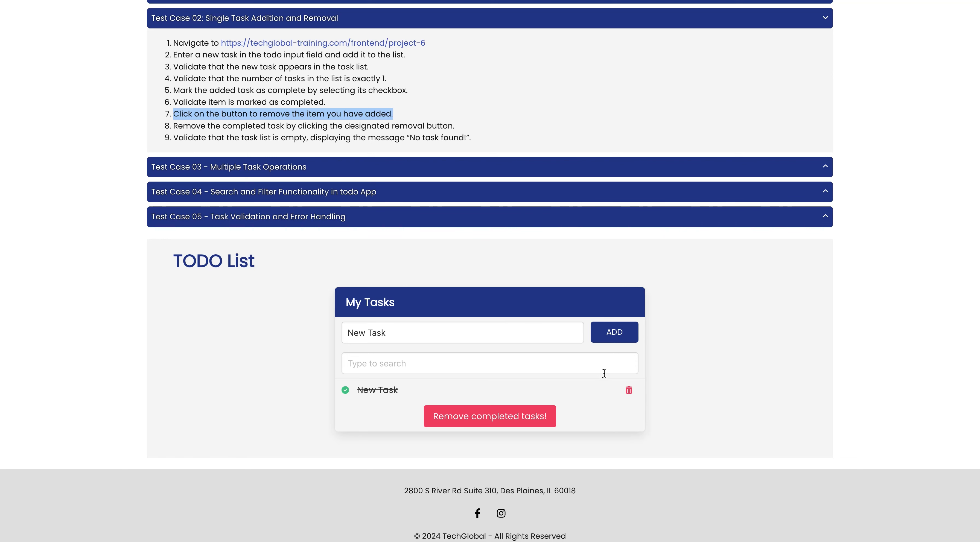
{"action": "left_click", "coordinate": [629, 391]}
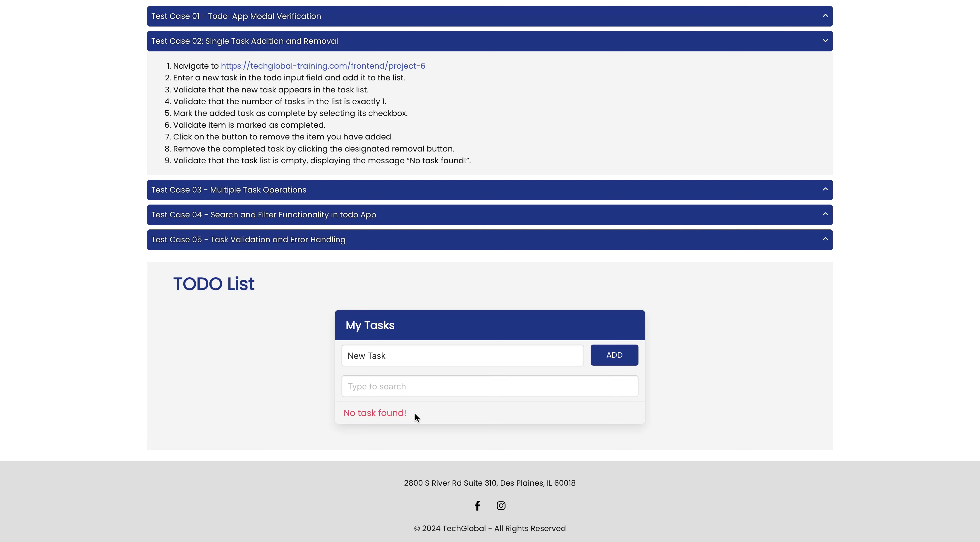
{"action": "key", "text": "ctrl+Tab"}
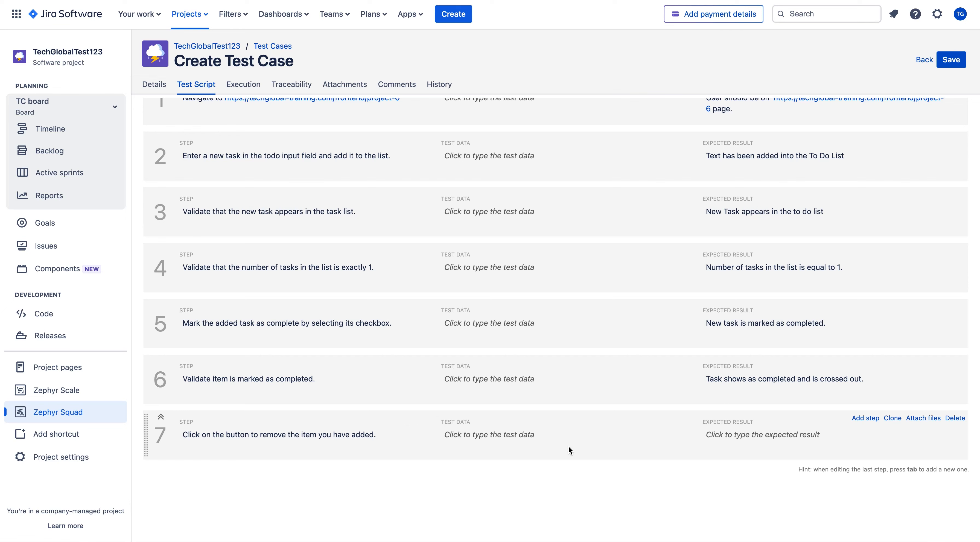
{"action": "left_click", "coordinate": [752, 438]}
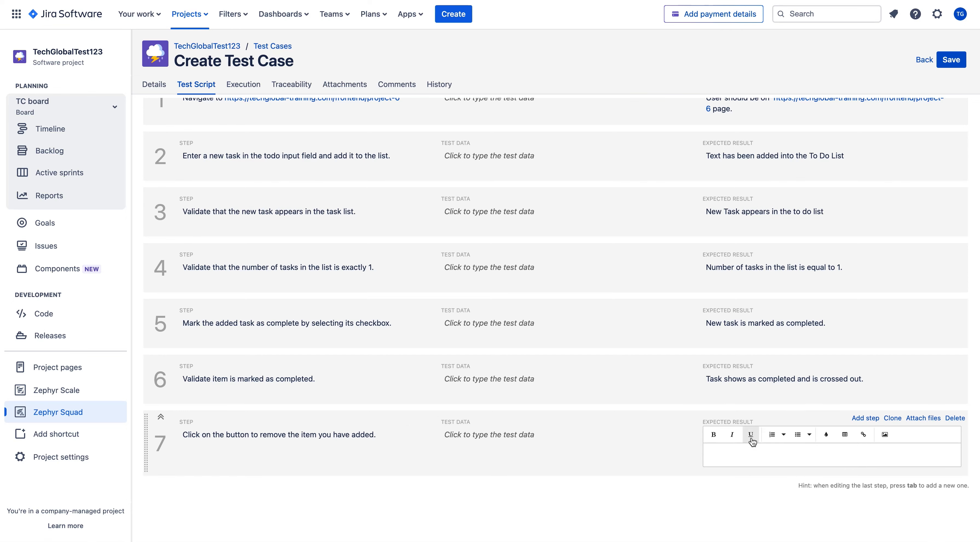
{"action": "type", "text": "Added task is removed."}
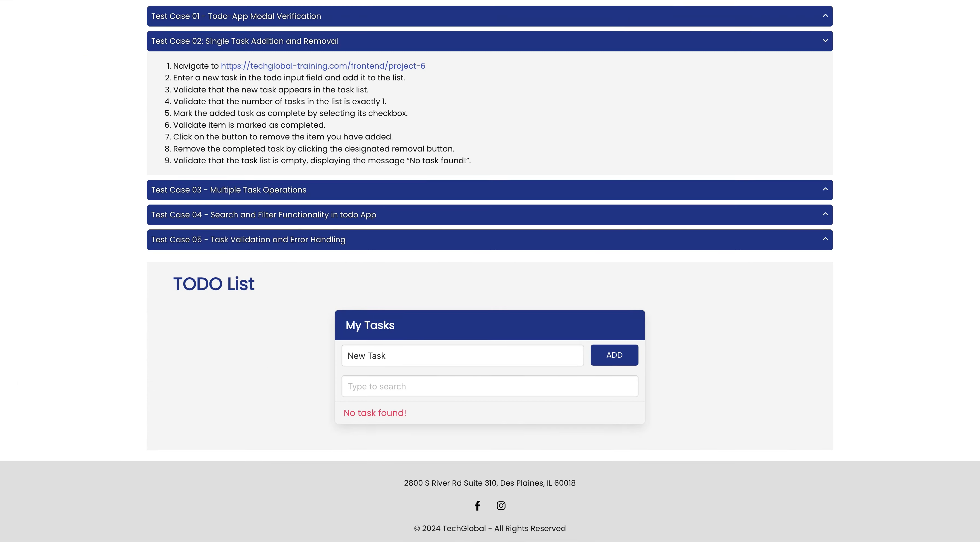
- Add test script step 8 with the Test Case 02 instruction "Remove the completed task by clicking the designated removal button.", without list numbering
{"action": "triple_click", "coordinate": [246, 148]}
{"action": "key", "text": "super+c"}
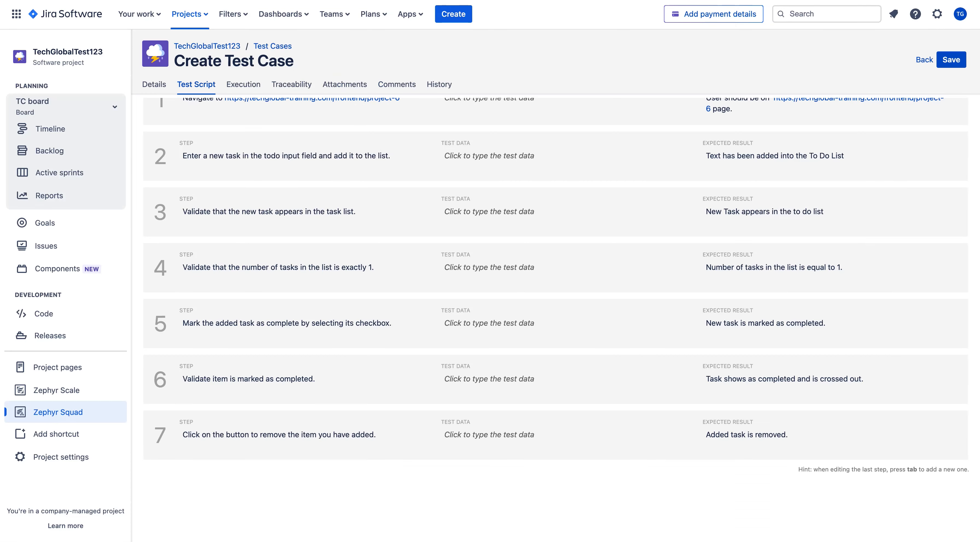
{"action": "left_click", "coordinate": [814, 442]}
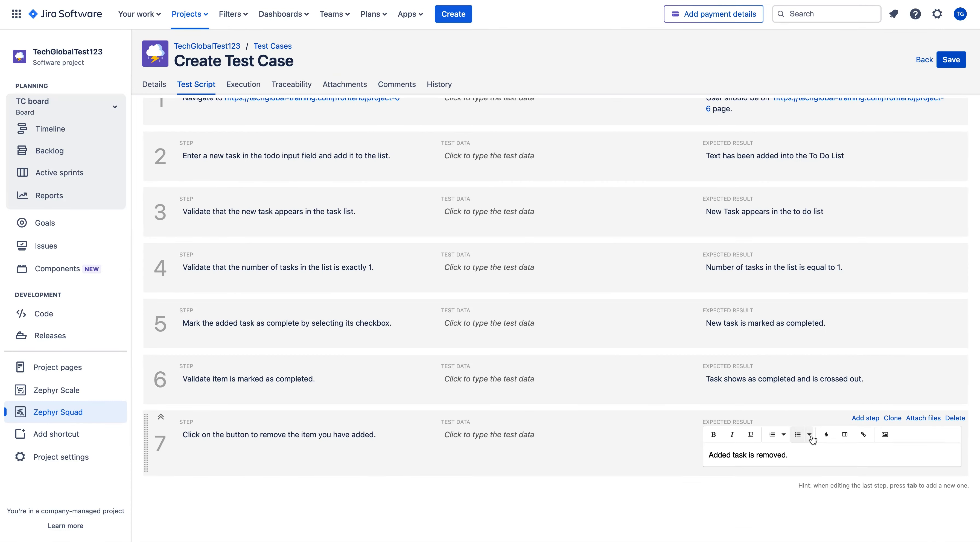
{"action": "key", "text": "Tab"}
{"action": "scroll", "coordinate": [259, 508], "scroll_direction": "down", "scroll_amount": 2}
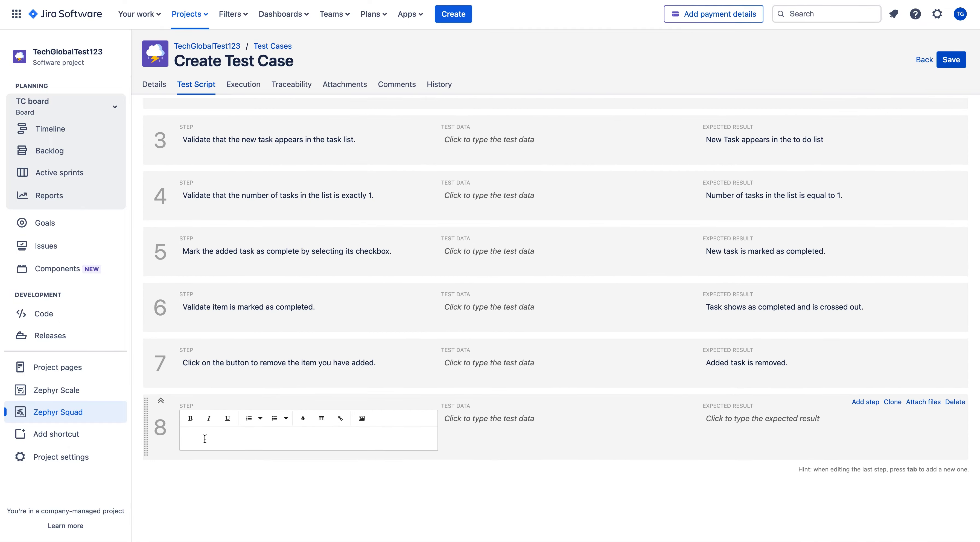
{"action": "key", "text": "super+v"}
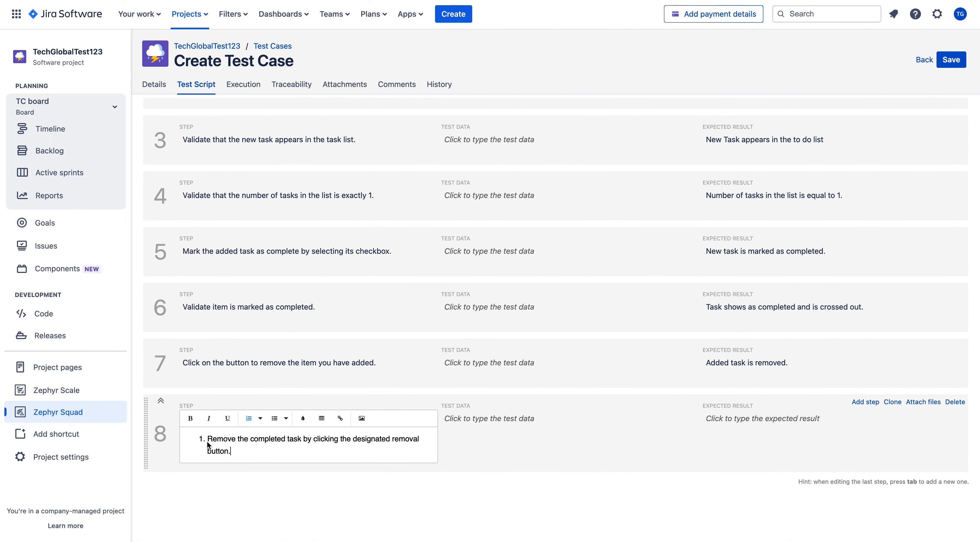
{"action": "key", "text": "BackSpace"}
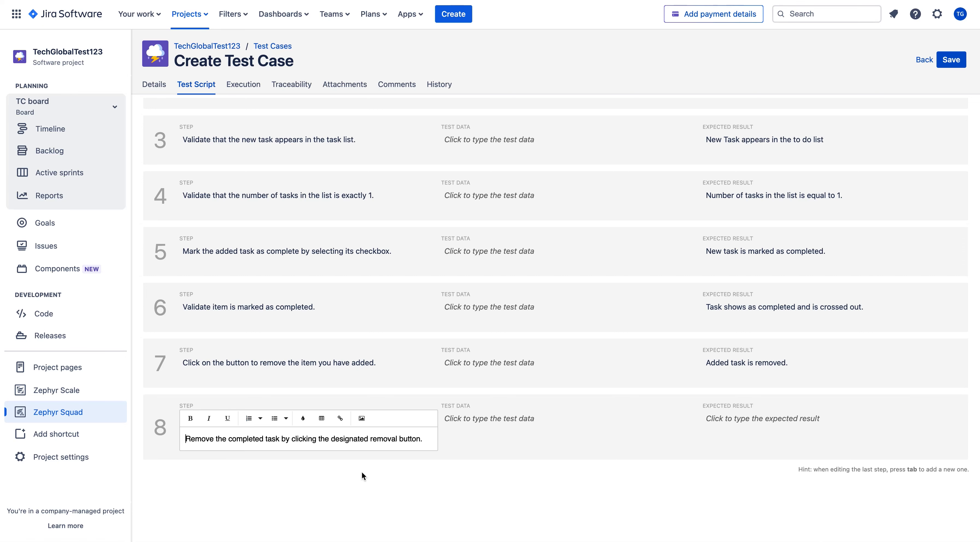
- Switch to the TechGlobal page, re-add New Task marked as completed, and remove all completed tasks from the TODO List
{"action": "left_click", "coordinate": [332, 1]}
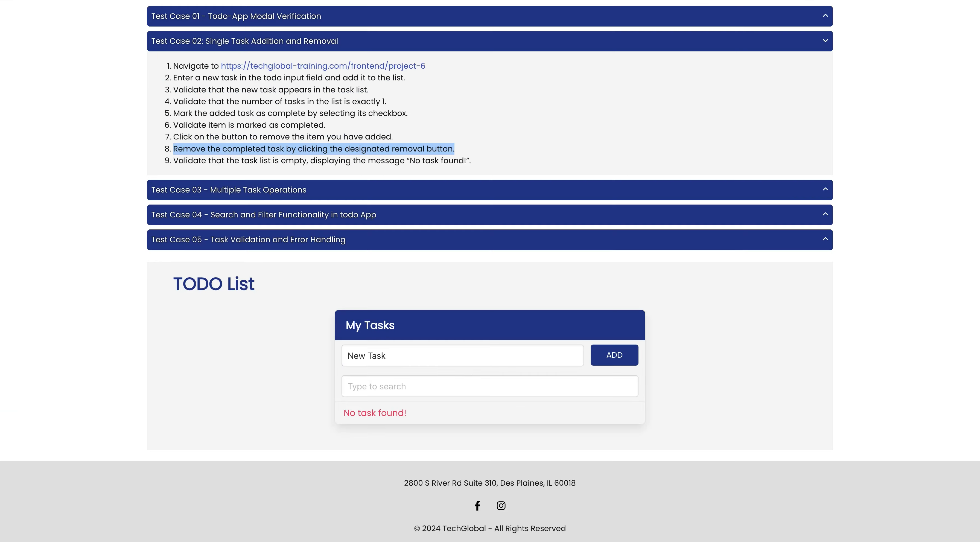
{"action": "left_click", "coordinate": [480, 356]}
{"action": "left_click", "coordinate": [617, 355]}
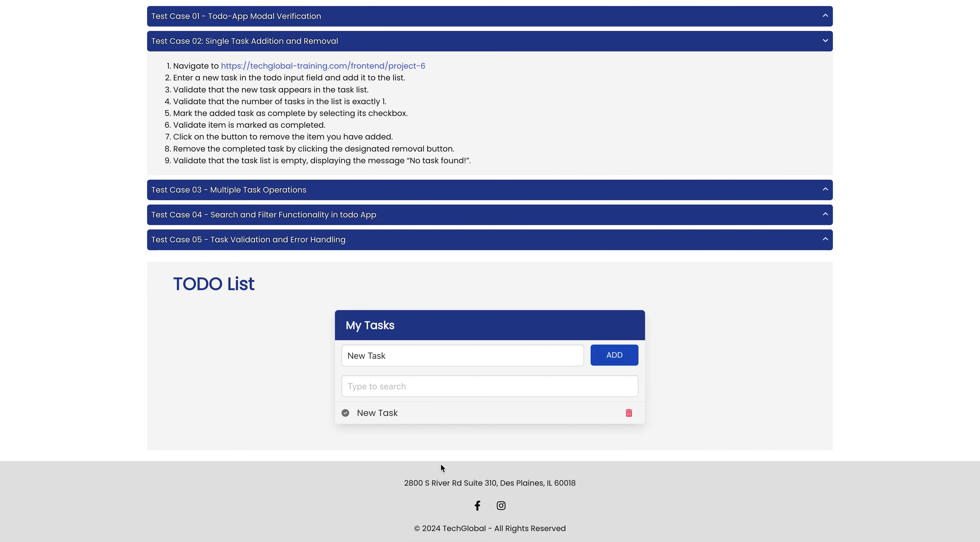
{"action": "left_click", "coordinate": [389, 414]}
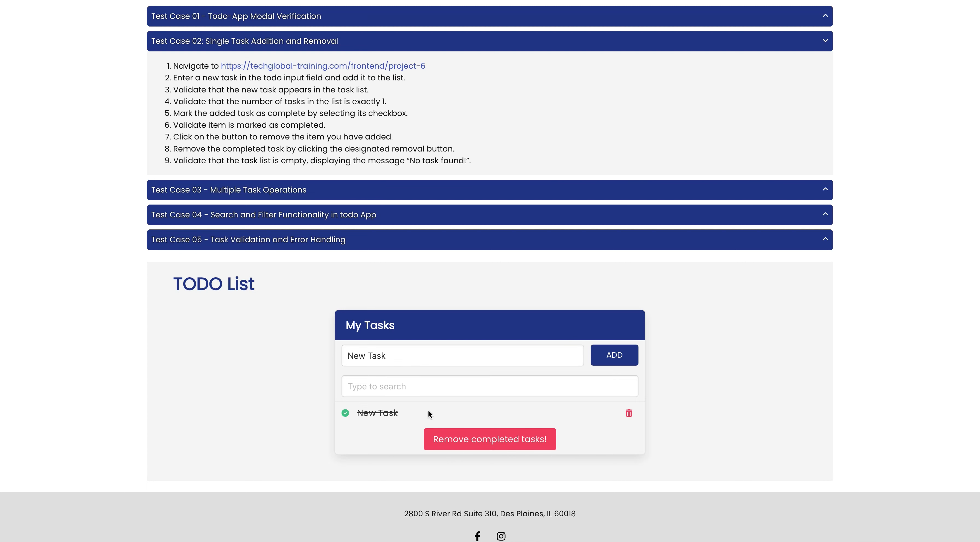
{"action": "left_click", "coordinate": [447, 444]}
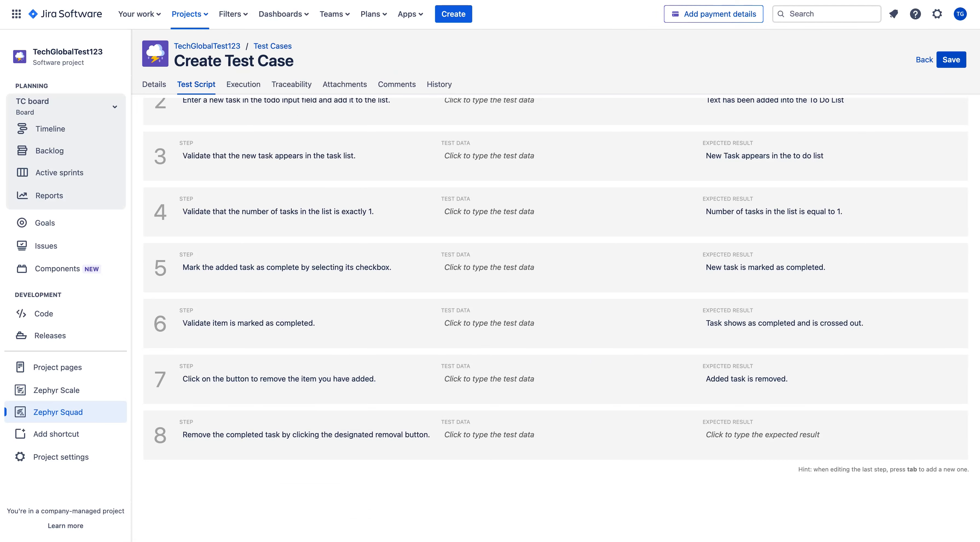
- In the Jira test case, set step 8's expected result to "Added task is removed when clicked the designated removal button."
{"action": "left_click", "coordinate": [726, 443]}
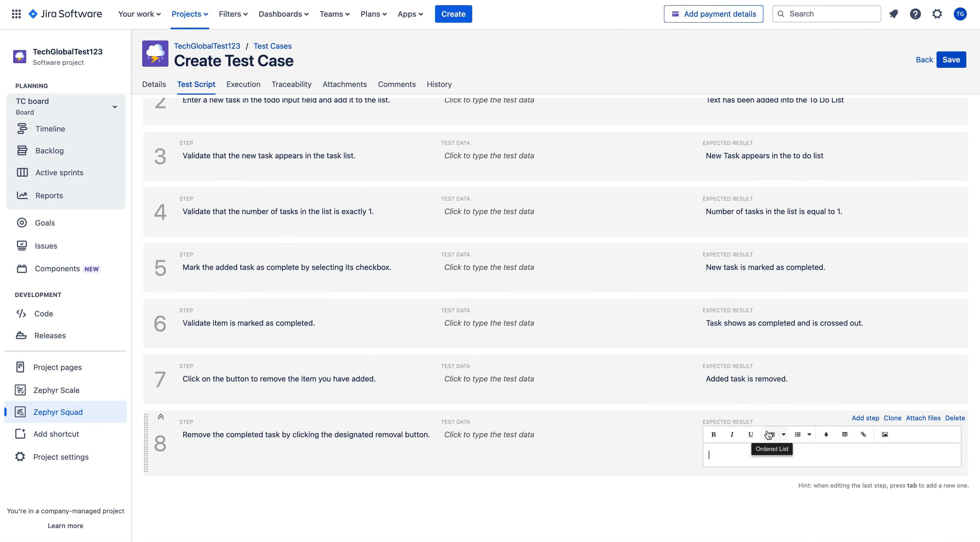
{"action": "type", "text": "adde"}
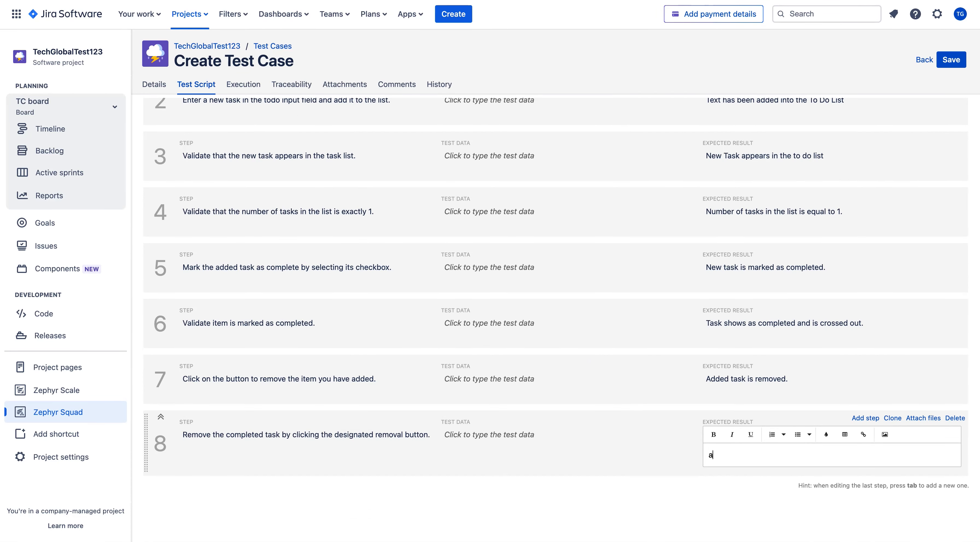
{"action": "key", "text": "BackSpace"}
{"action": "key", "text": "BackSpace"}
{"action": "key", "text": "BackSpace"}
{"action": "key", "text": "BackSpace"}
{"action": "type", "text": "Added task is removed when clicked the"}
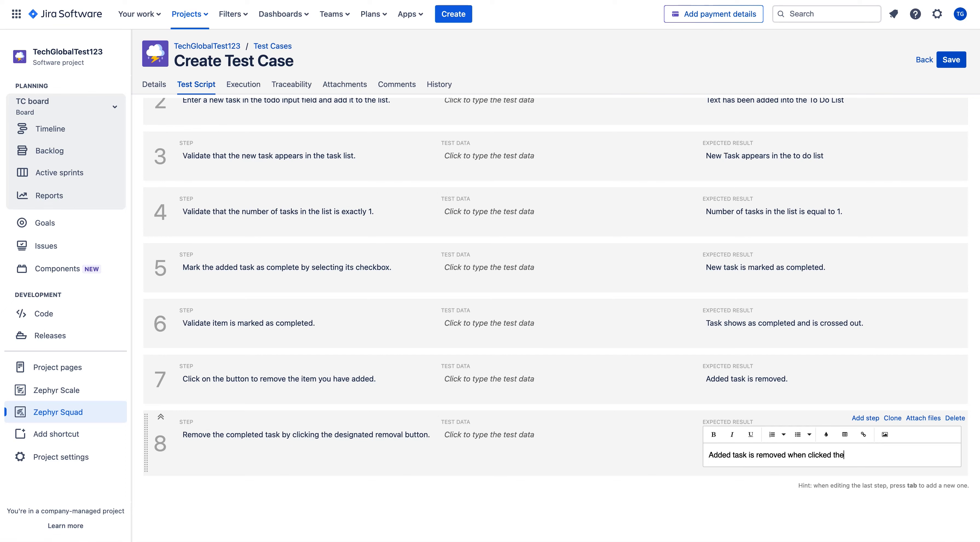
{"action": "type", "text": " designated removal button."}
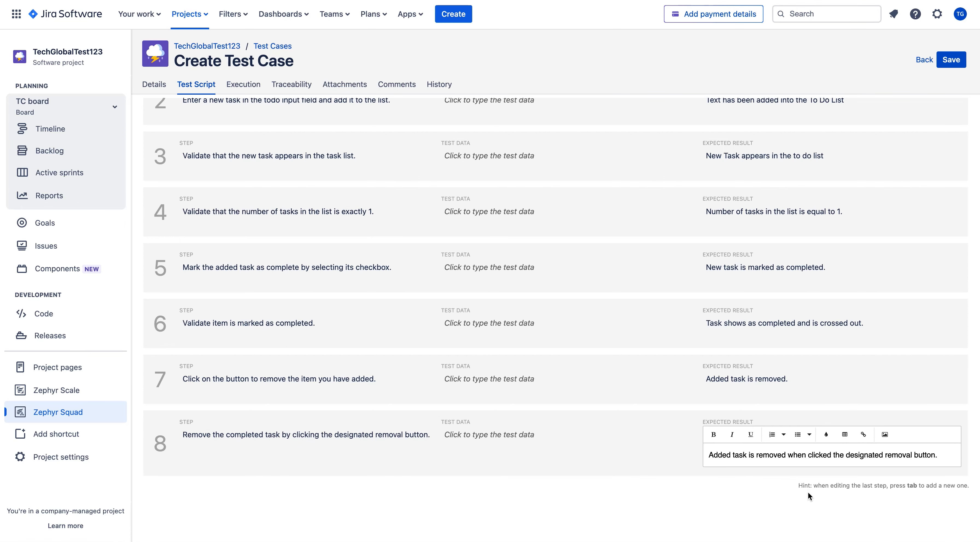
- Add test script step 9 with the Test Case 02 instruction "Validate that the task list is empty, displaying the message “No task found!”.", without list numbering
{"action": "key", "text": "Tab"}
{"action": "key", "text": "ctrl+Tab"}
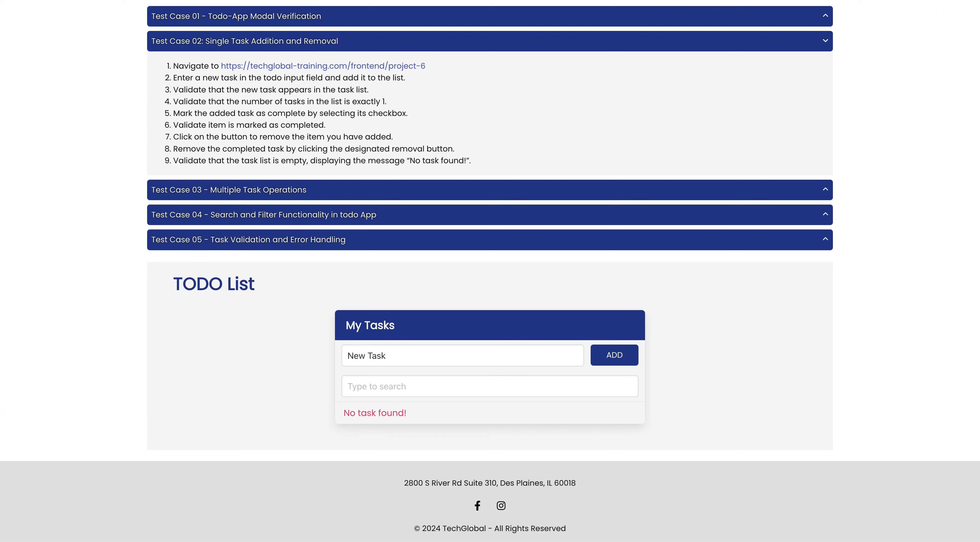
{"action": "triple_click", "coordinate": [240, 160]}
{"action": "key", "text": "super+c"}
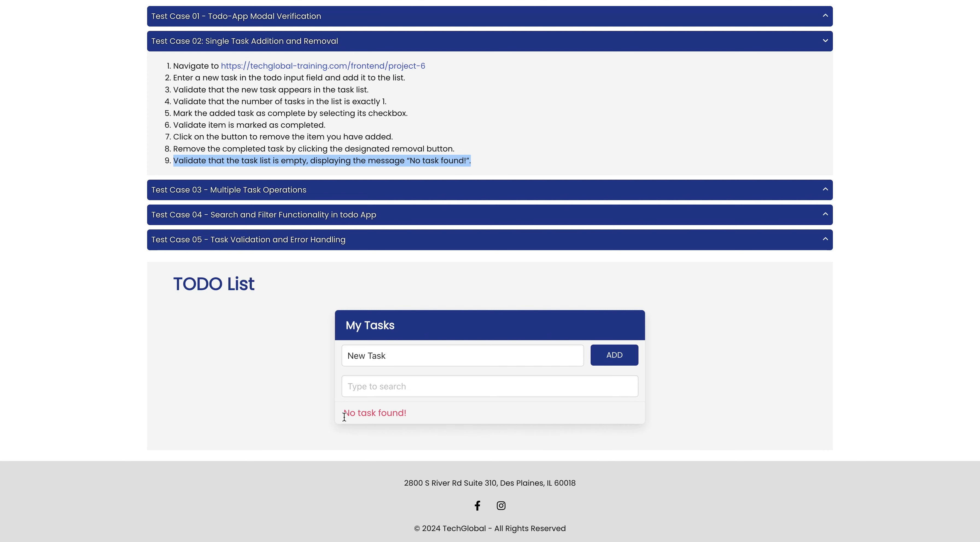
{"action": "left_click_drag", "start_coordinate": [343, 417], "coordinate": [414, 419]}
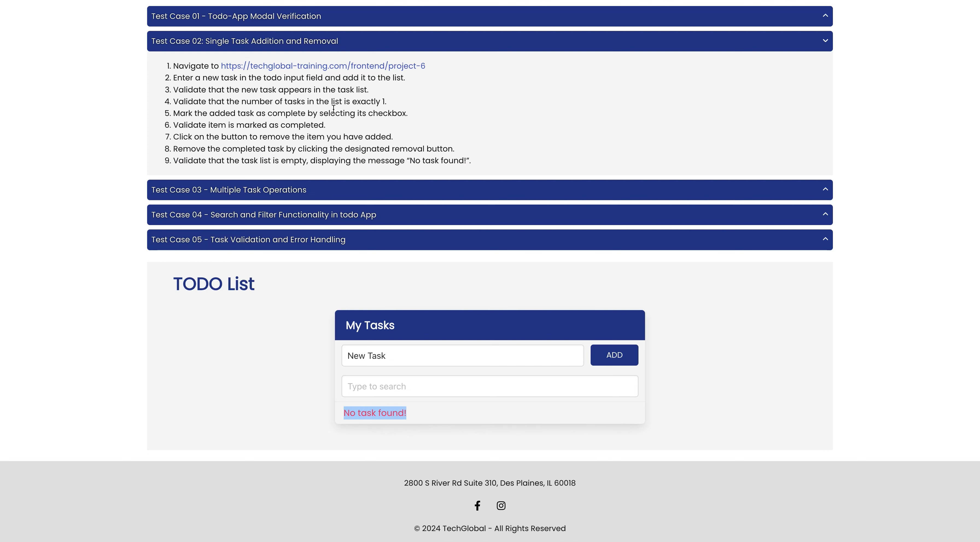
{"action": "left_click", "coordinate": [208, 1]}
{"action": "left_click", "coordinate": [274, 493]}
{"action": "key", "text": "super+v"}
{"action": "scroll", "coordinate": [273, 489], "scroll_direction": "down", "scroll_amount": 1}
{"action": "left_click", "coordinate": [210, 456]}
{"action": "key", "text": "BackSpace"}
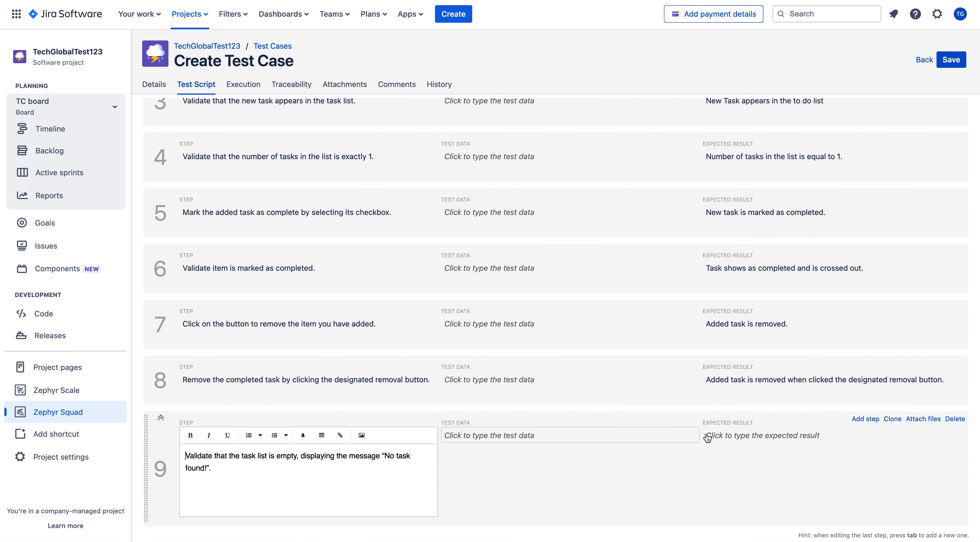
- Set step 9's expected result to "The task list is empty, displaying the message “No task found!”.", without list numbering
{"action": "left_click", "coordinate": [749, 439]}
{"action": "key", "text": "super+v"}
{"action": "left_click", "coordinate": [731, 455]}
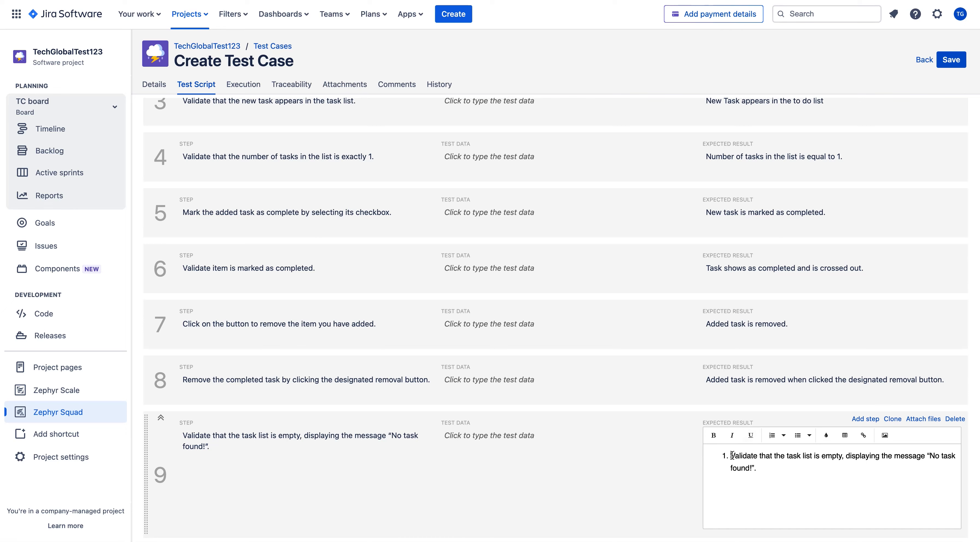
{"action": "key", "text": "BackSpace"}
{"action": "left_click_drag", "start_coordinate": [762, 460], "coordinate": [709, 456]}
{"action": "type", "text": "V"}
{"action": "key", "text": "BackSpace"}
{"action": "type", "text": "T"}
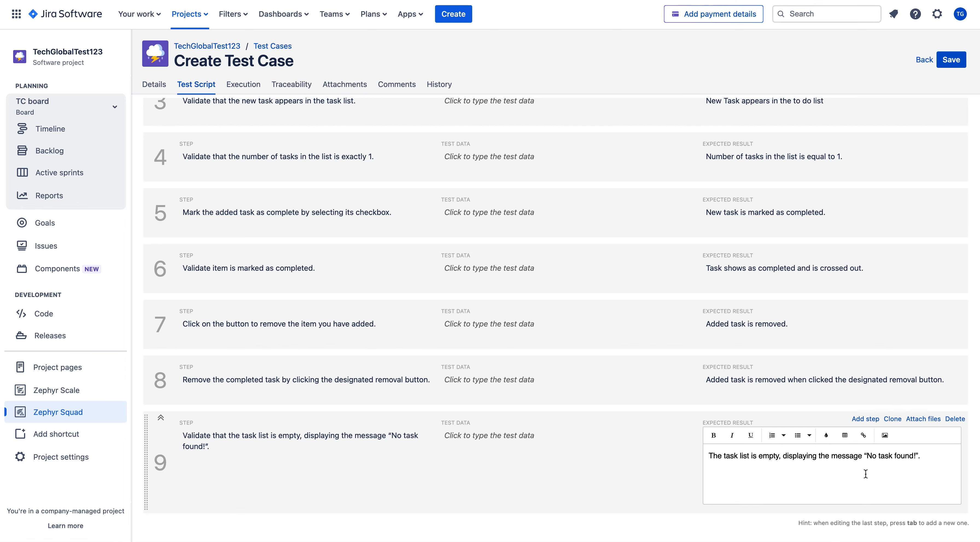
{"action": "left_click", "coordinate": [647, 458]}
- Check the empty TODO List on the TechGlobal page, and save the Single Task Addition and Removal test case in Jira
{"action": "scroll", "coordinate": [647, 457], "scroll_direction": "down", "scroll_amount": 2}
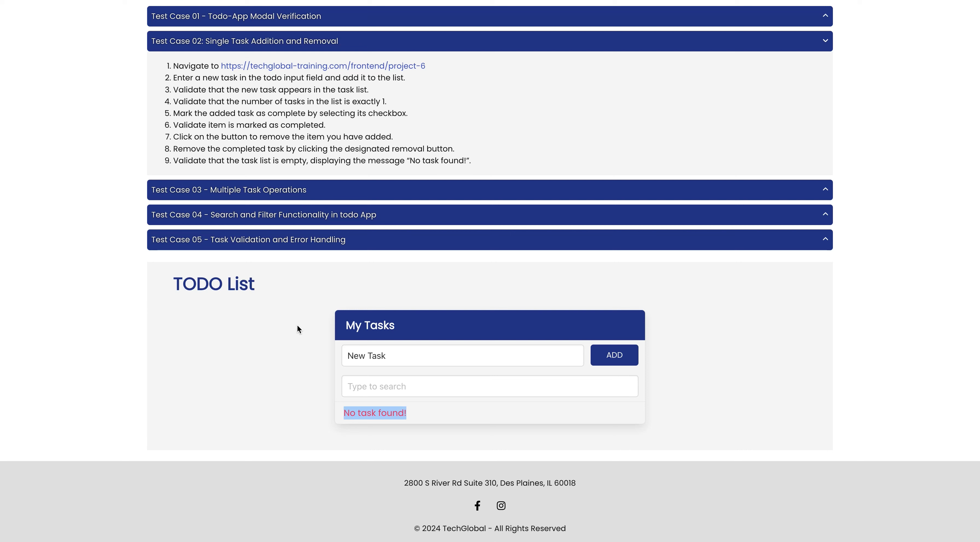
{"action": "left_click", "coordinate": [275, 358]}
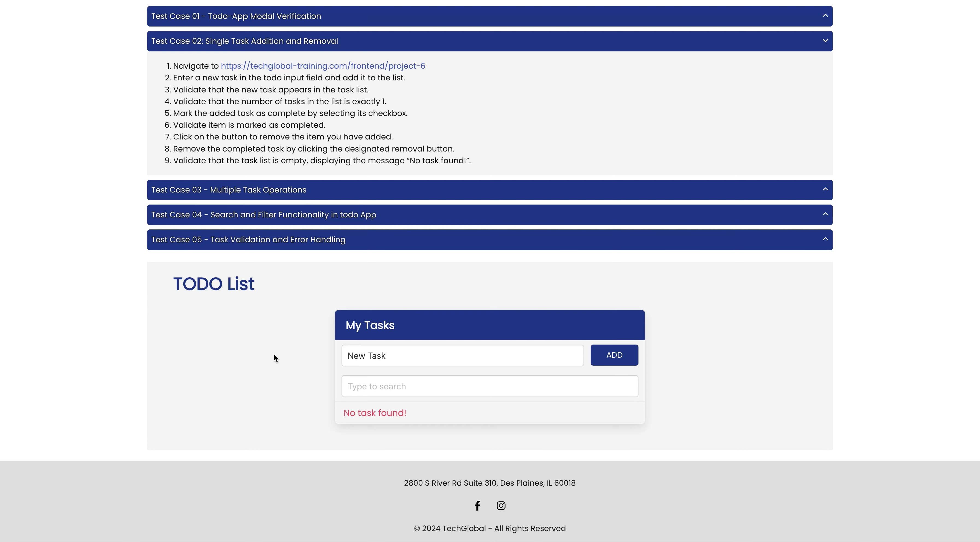
{"action": "key", "text": "super+shift+4"}
{"action": "left_click", "coordinate": [178, 1]}
{"action": "left_click", "coordinate": [951, 60]}
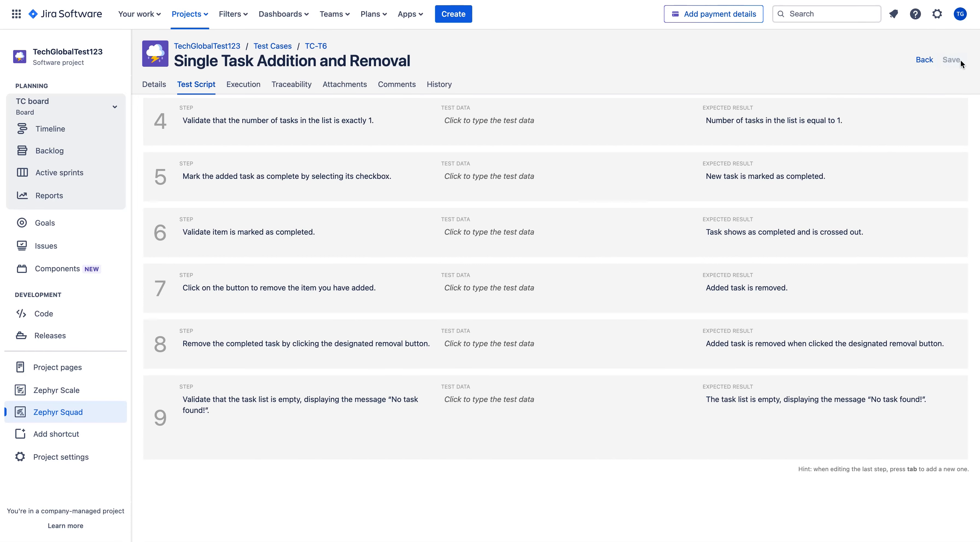
- Open the saved Single Task Addition and Removal test case from the Zephyr Squad list, and review its test script and details
{"action": "left_click", "coordinate": [74, 412]}
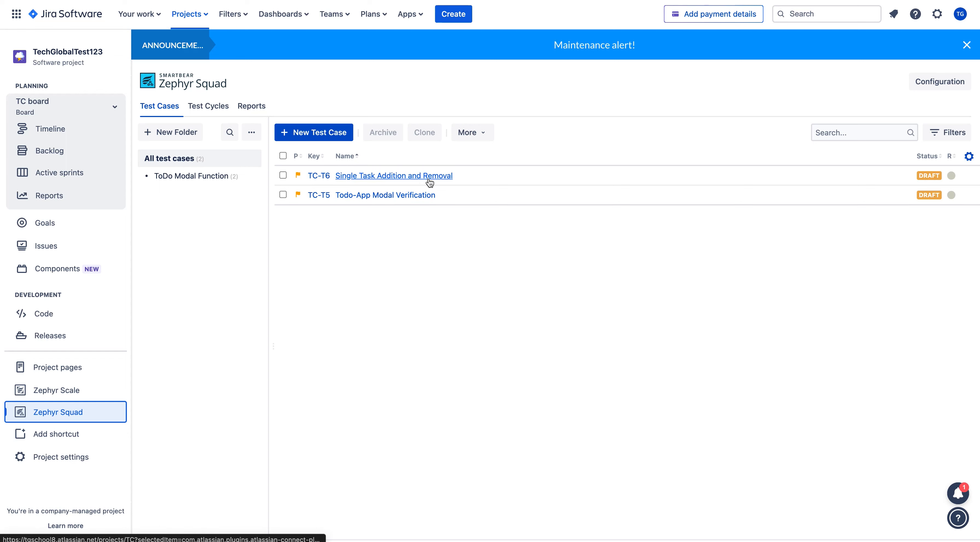
{"action": "left_click", "coordinate": [327, 178]}
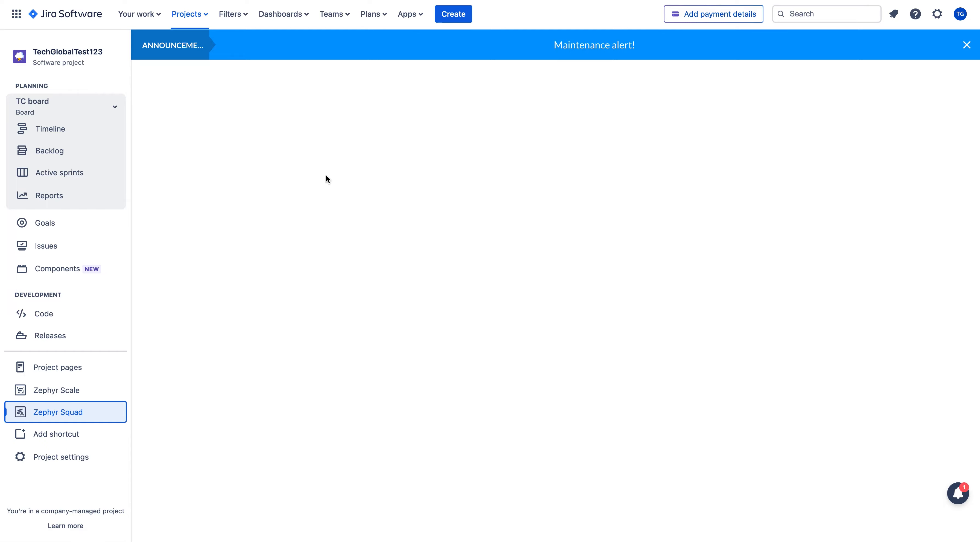
{"action": "left_click", "coordinate": [205, 115]}
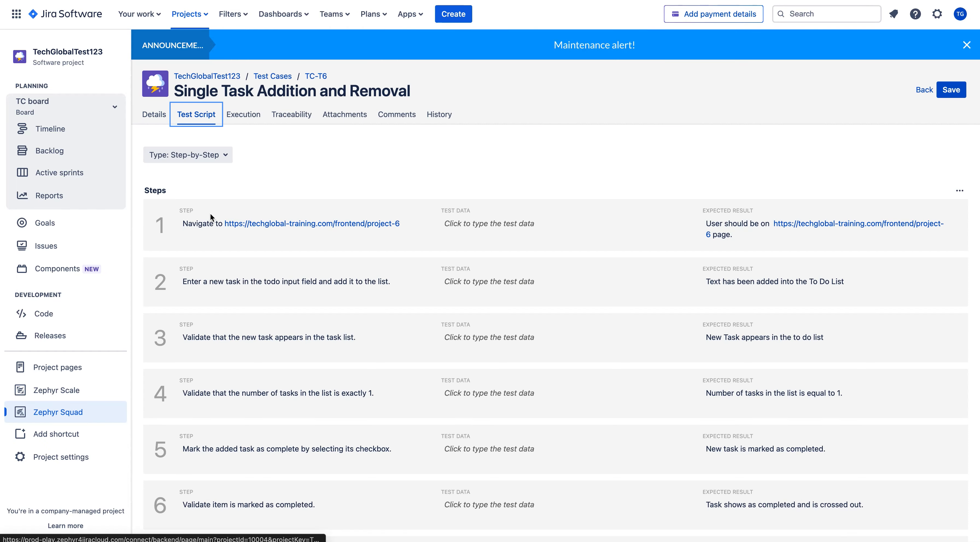
{"action": "scroll", "coordinate": [282, 390], "scroll_direction": "down", "scroll_amount": 5}
{"action": "scroll", "coordinate": [283, 392], "scroll_direction": "up", "scroll_amount": 5}
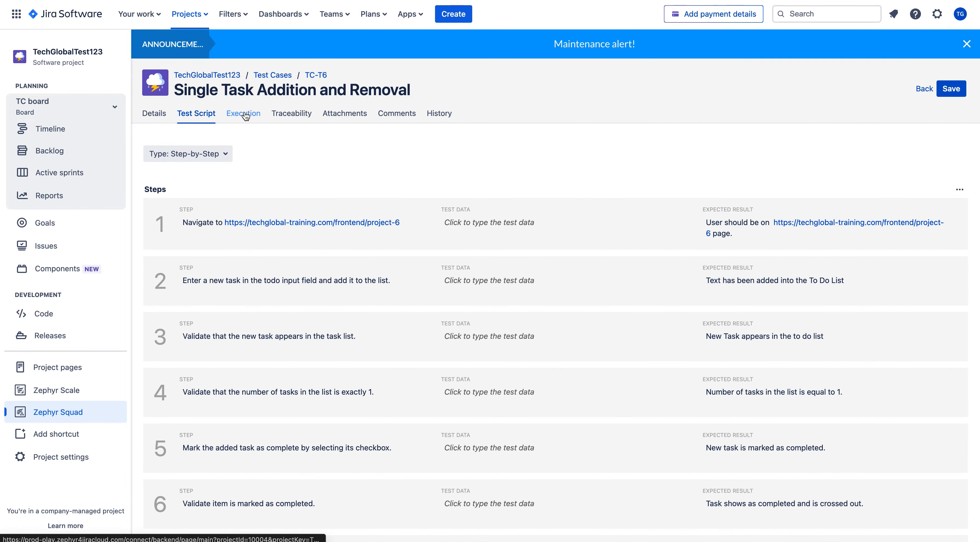
{"action": "left_click", "coordinate": [161, 119]}
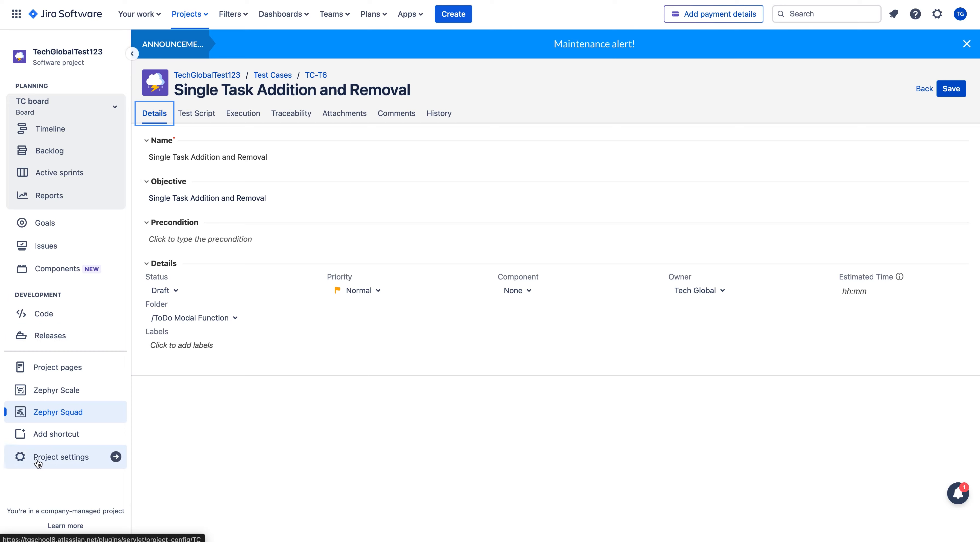
{"action": "left_click", "coordinate": [57, 413]}
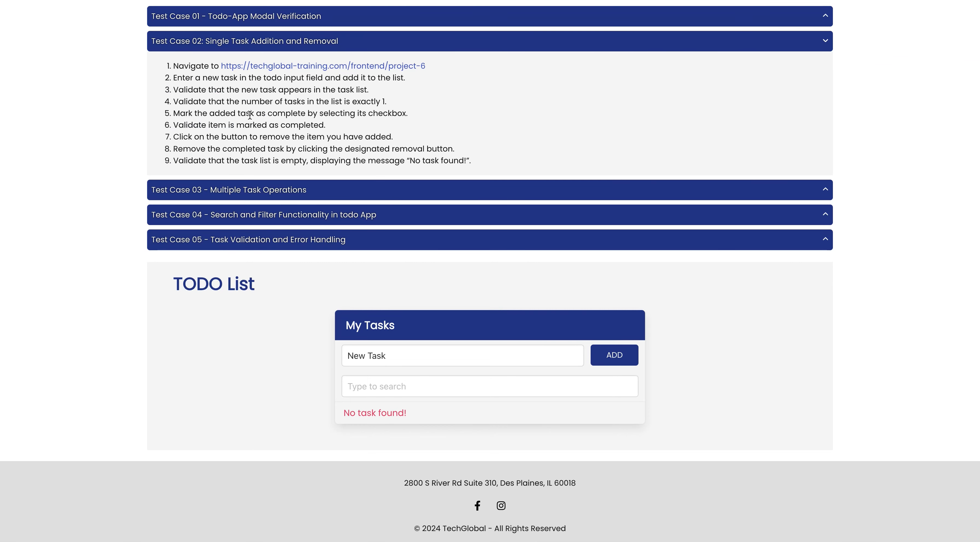
- On the TechGlobal page, collapse Test Case 02 and expand Test Cases 03, 04 and 05 to examine their instructions
{"action": "left_click", "coordinate": [238, 42]}
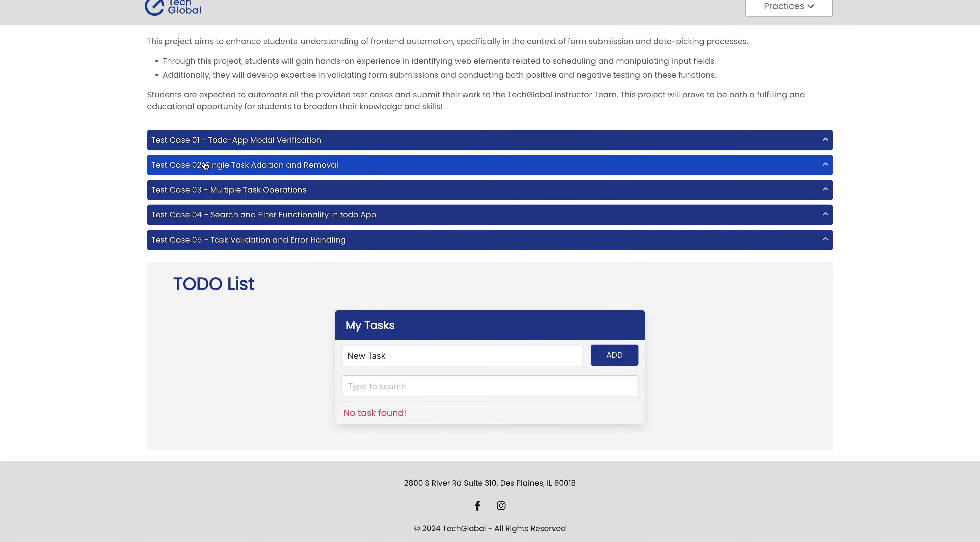
{"action": "left_click", "coordinate": [275, 191]}
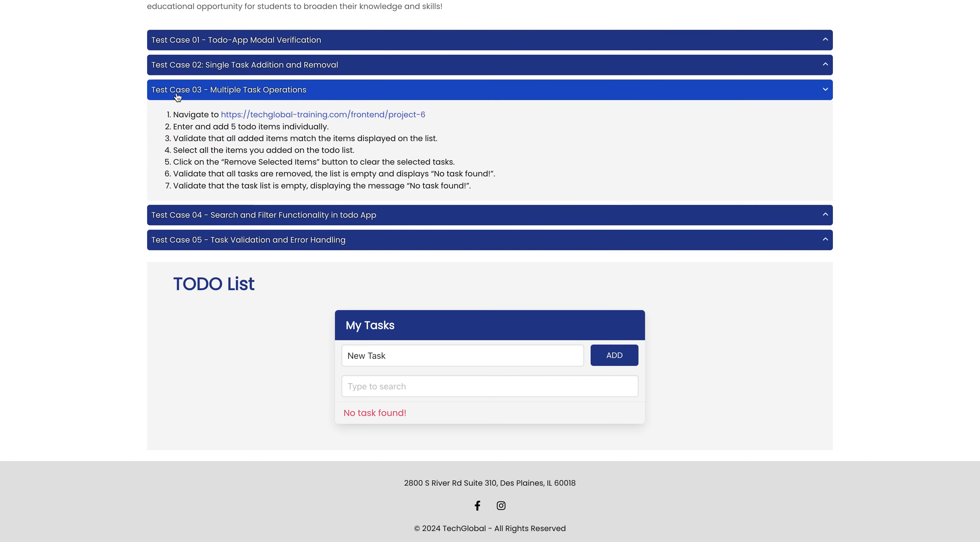
{"action": "left_click", "coordinate": [208, 215]}
{"action": "scroll", "coordinate": [204, 262], "scroll_direction": "down", "scroll_amount": 3}
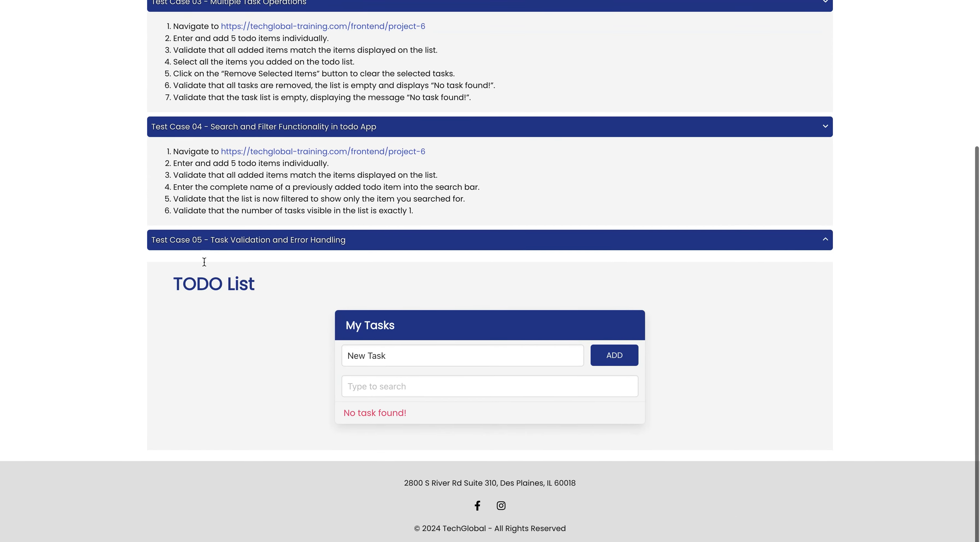
{"action": "left_click", "coordinate": [223, 240]}
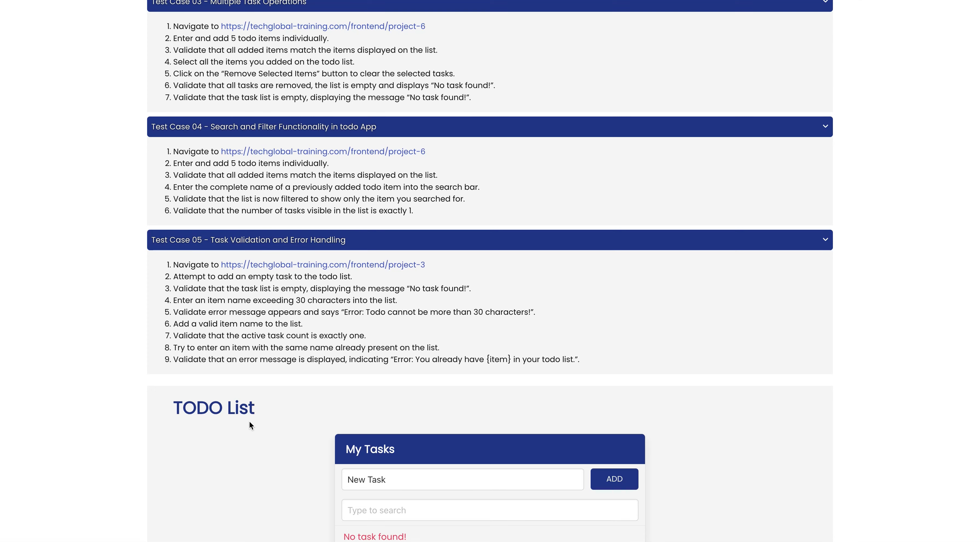
{"action": "scroll", "coordinate": [249, 421], "scroll_direction": "down", "scroll_amount": 2}
{"action": "scroll", "coordinate": [249, 418], "scroll_direction": "up", "scroll_amount": 3}
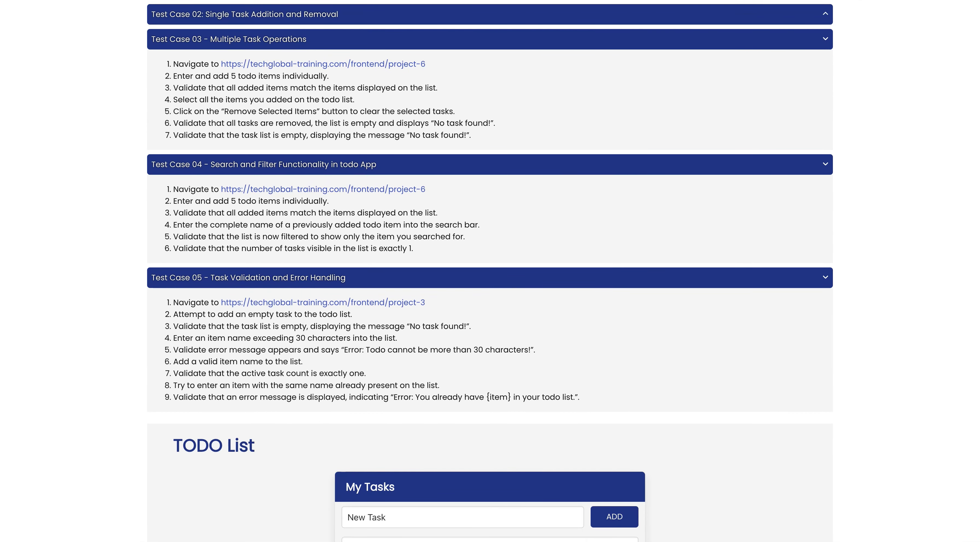